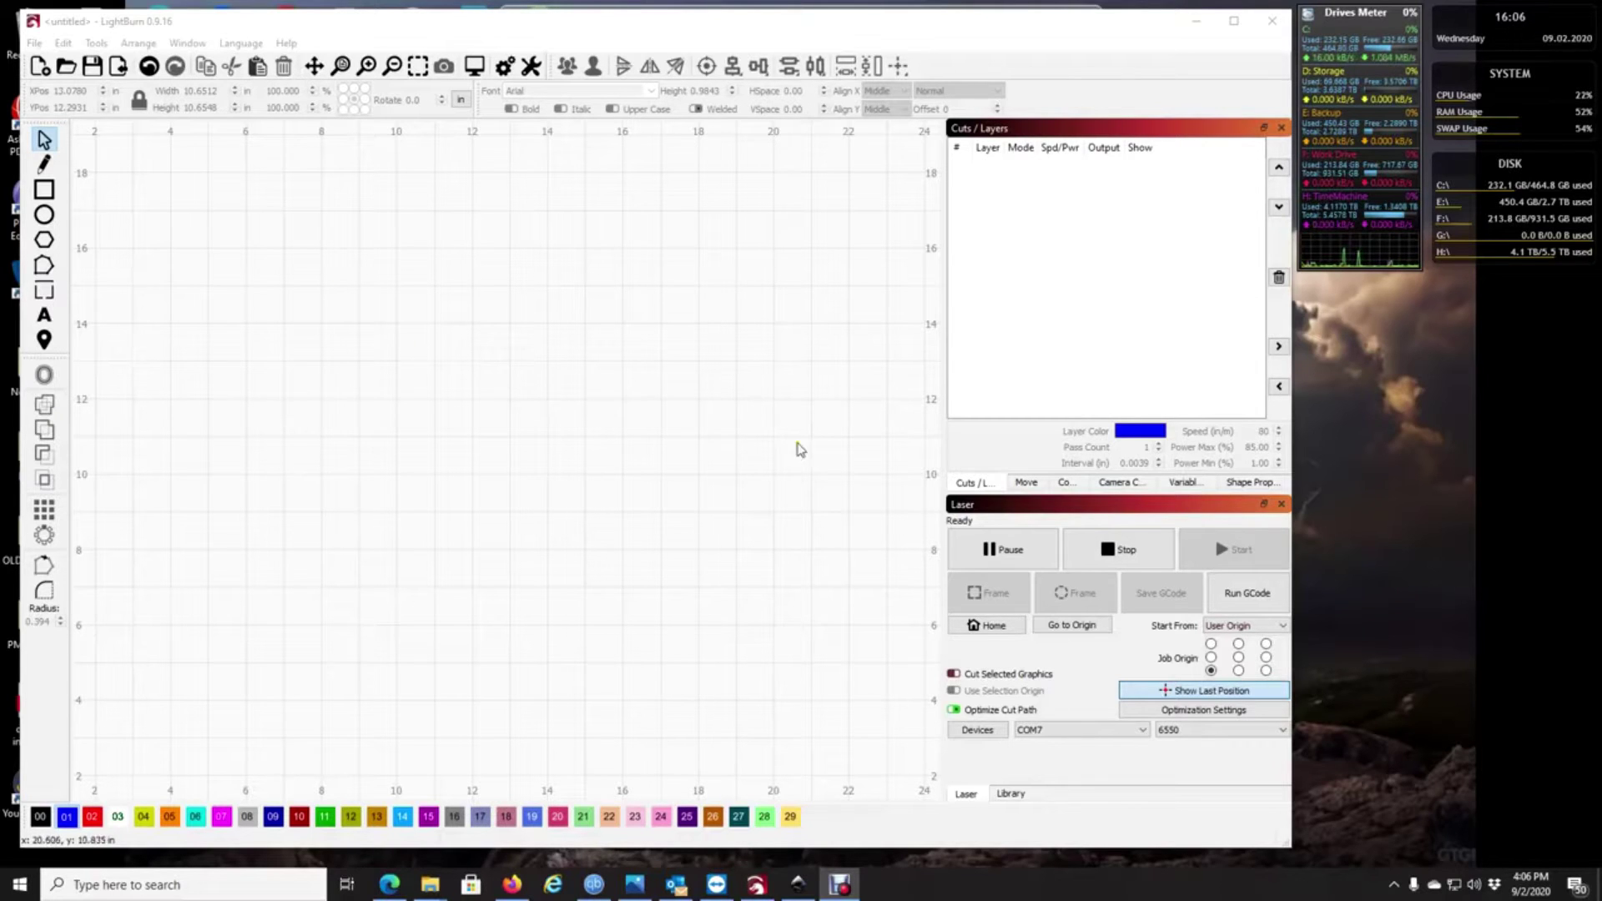
Step: Drag the chicken, pig and cow stack PNG from File Explorer onto the canvas as a 7 × 7 in image
left_click(974, 21)
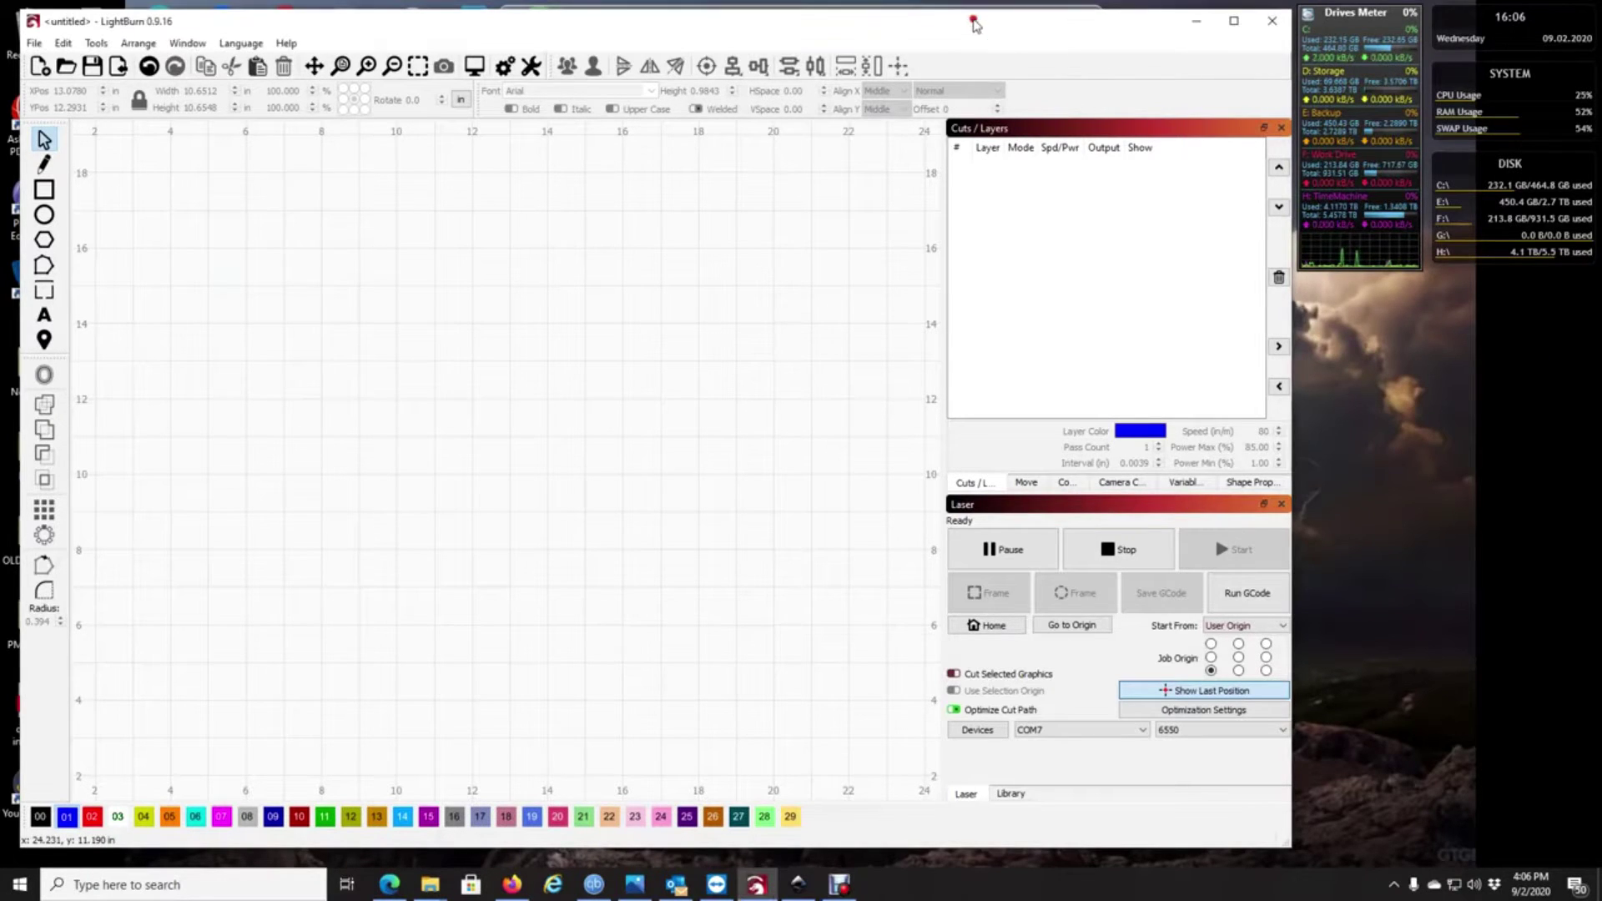
key("super+e")
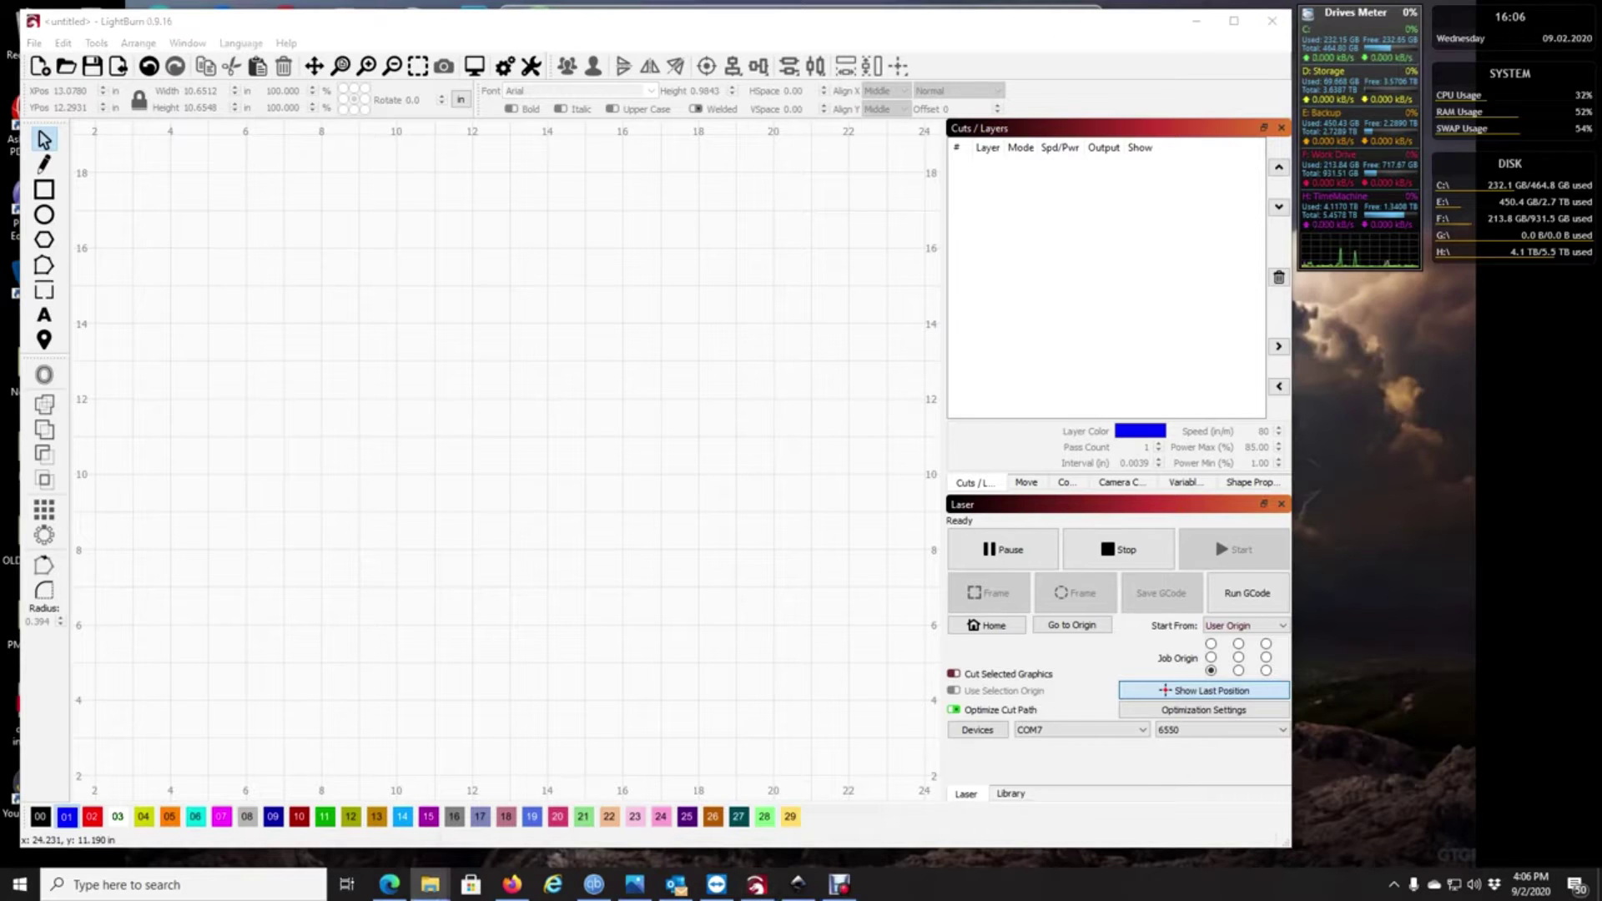
left_click_drag(717, 551, 475, 436)
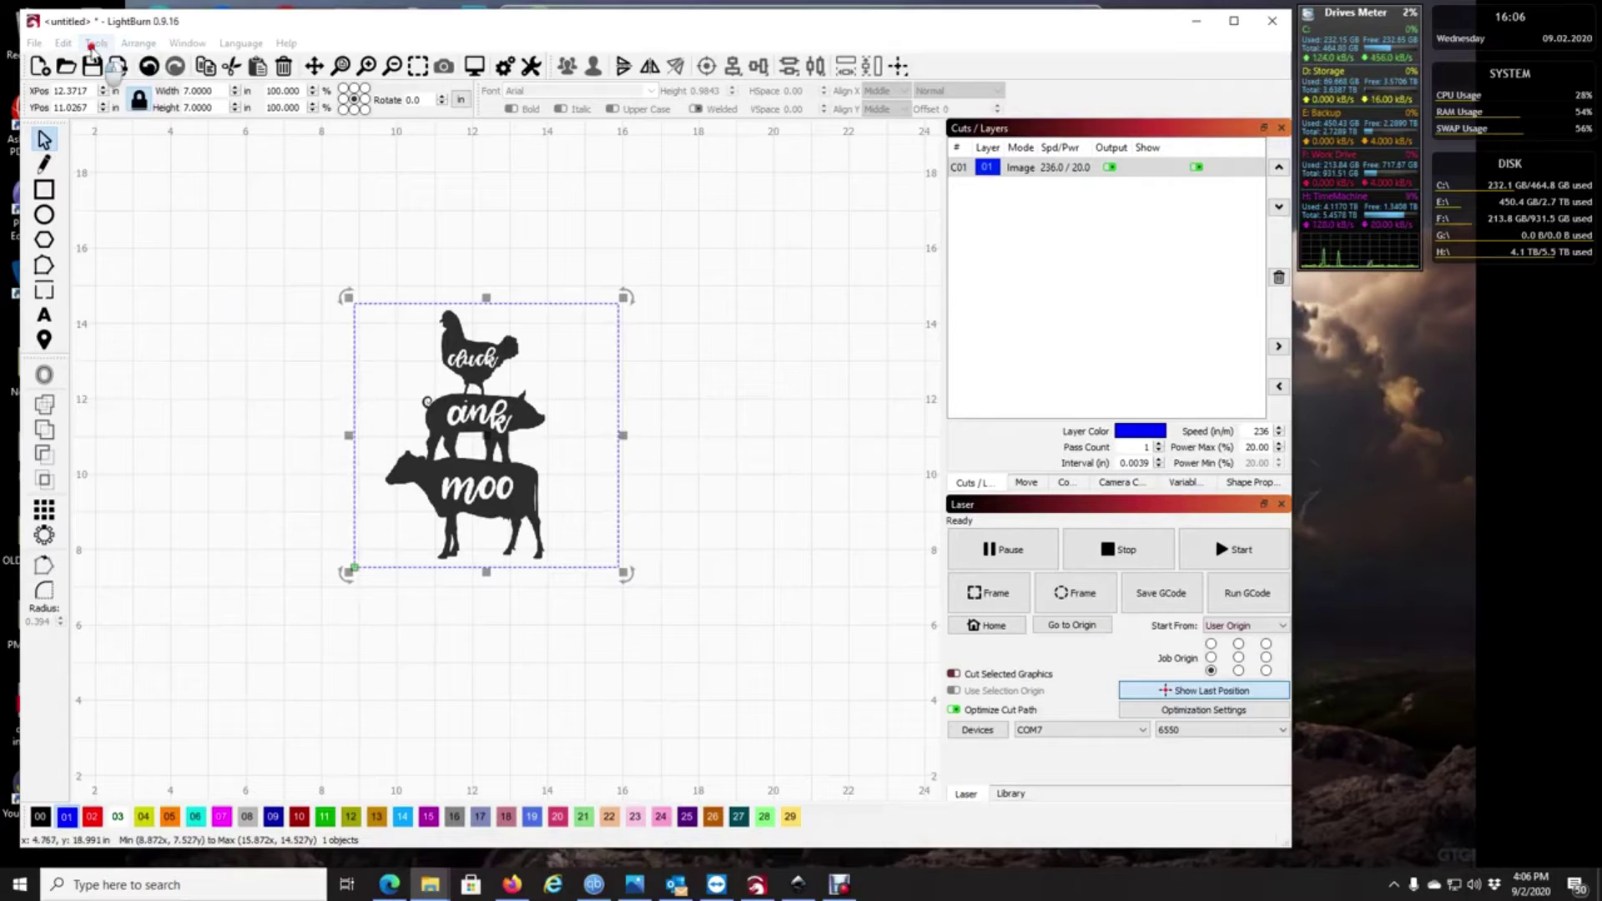
Step: Start Tools > Trace Image on the farm-animal picture and enlarge the Trace Image dialog up and left
left_click(94, 46)
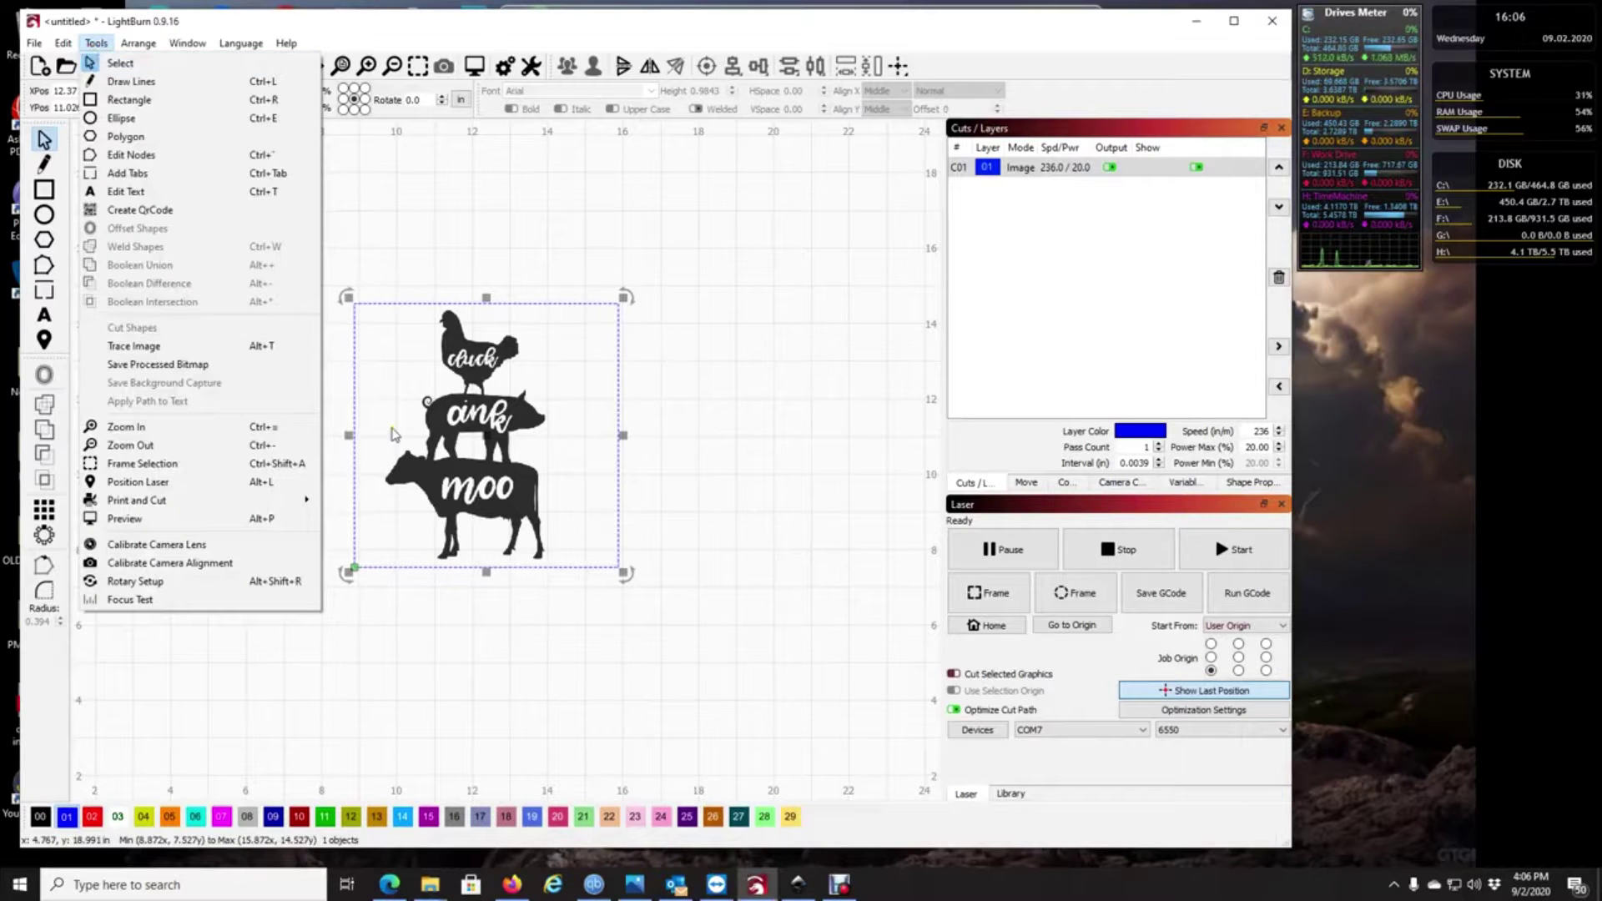
left_click(153, 349)
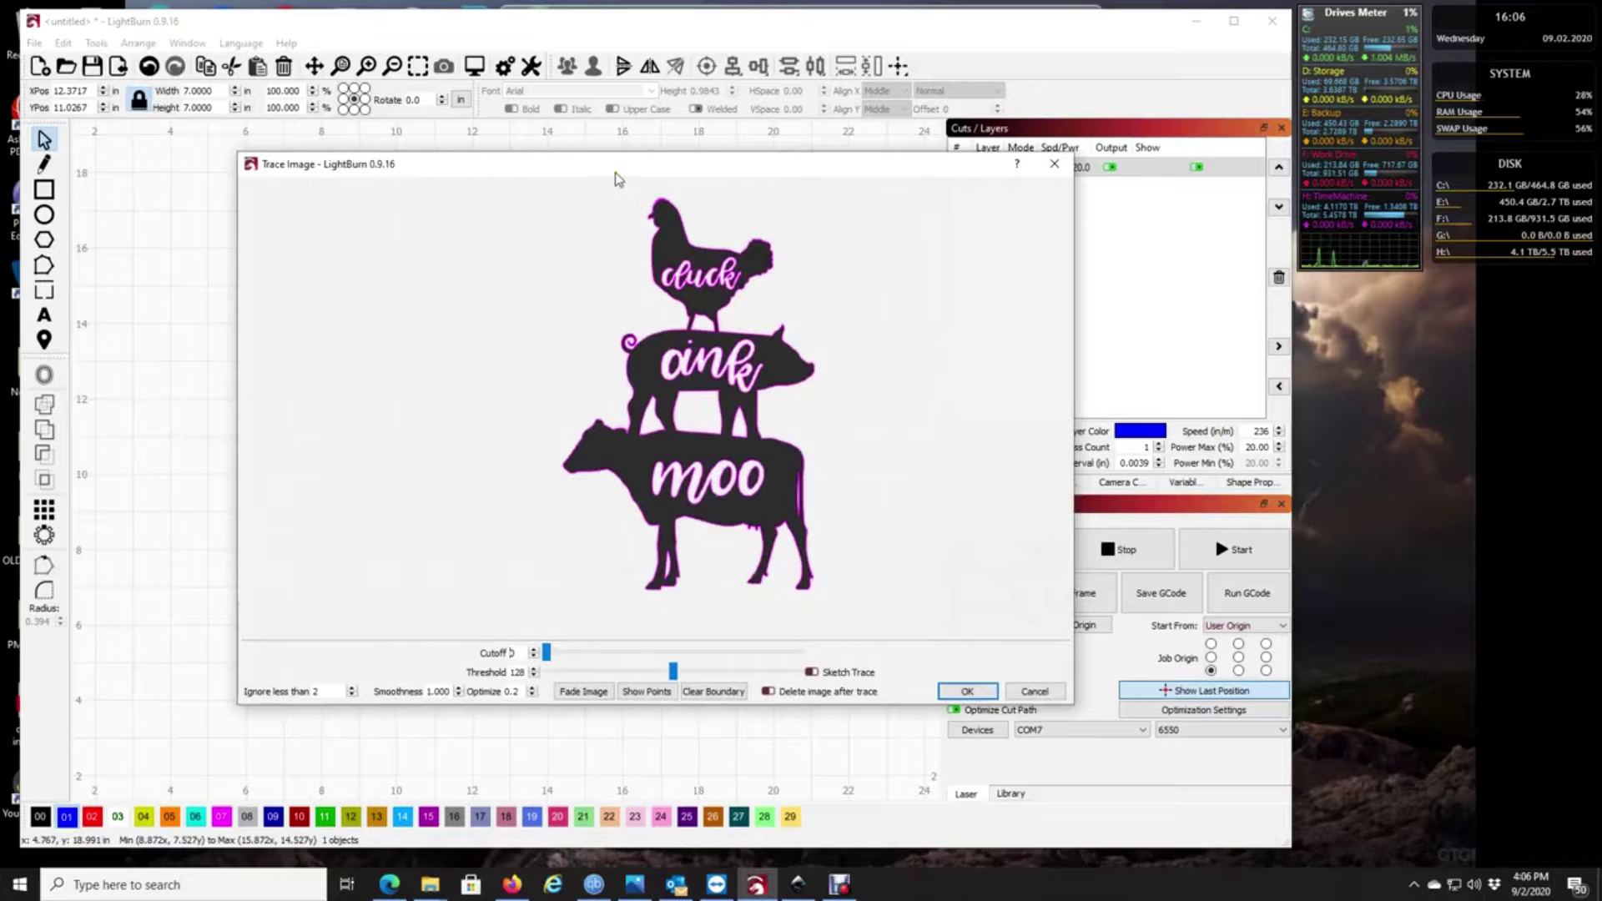
left_click_drag(615, 169, 580, 172)
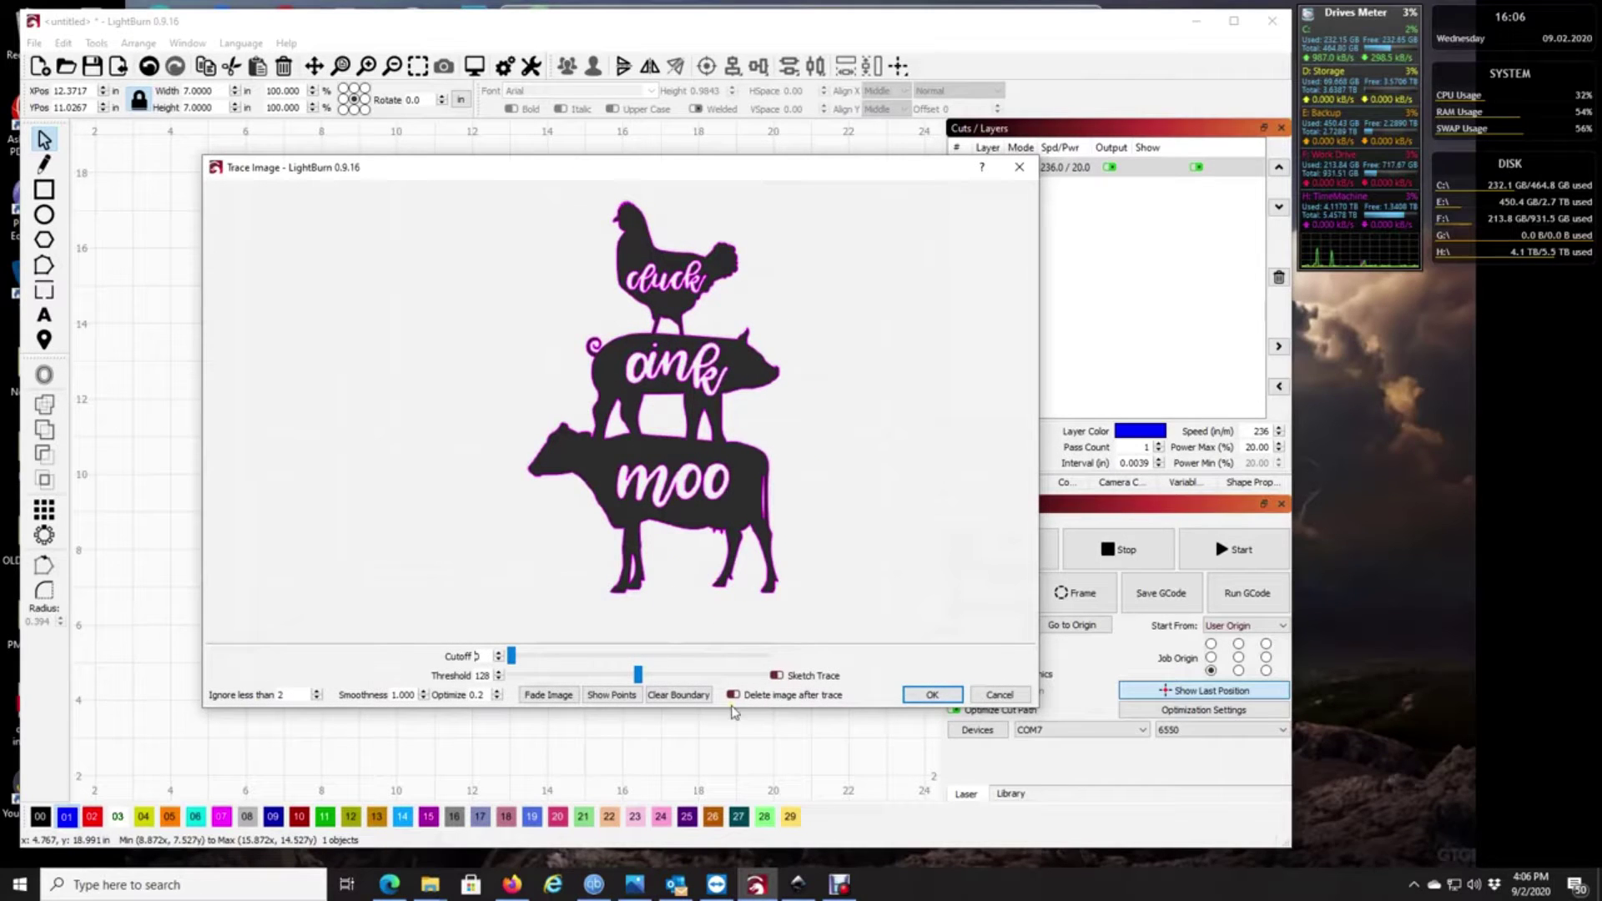
left_click_drag(1039, 708, 1133, 778)
left_click_drag(642, 171, 548, 74)
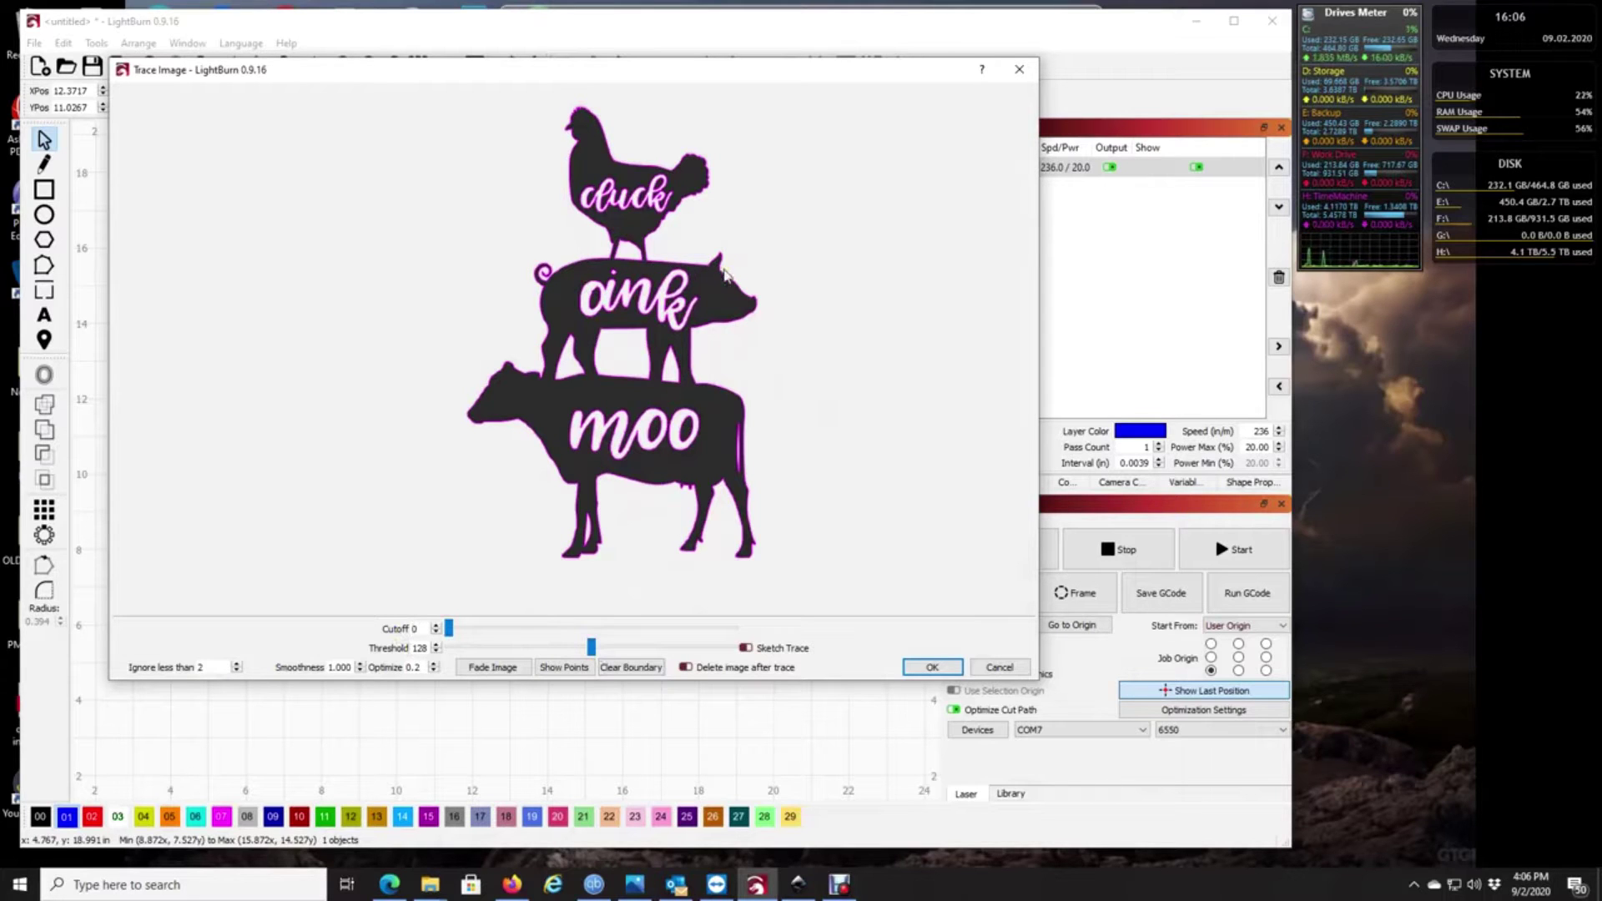
Step: Lower the trace Threshold from 128 to 89, keeping Cutoff at 0
scroll(602, 308, "up", 5)
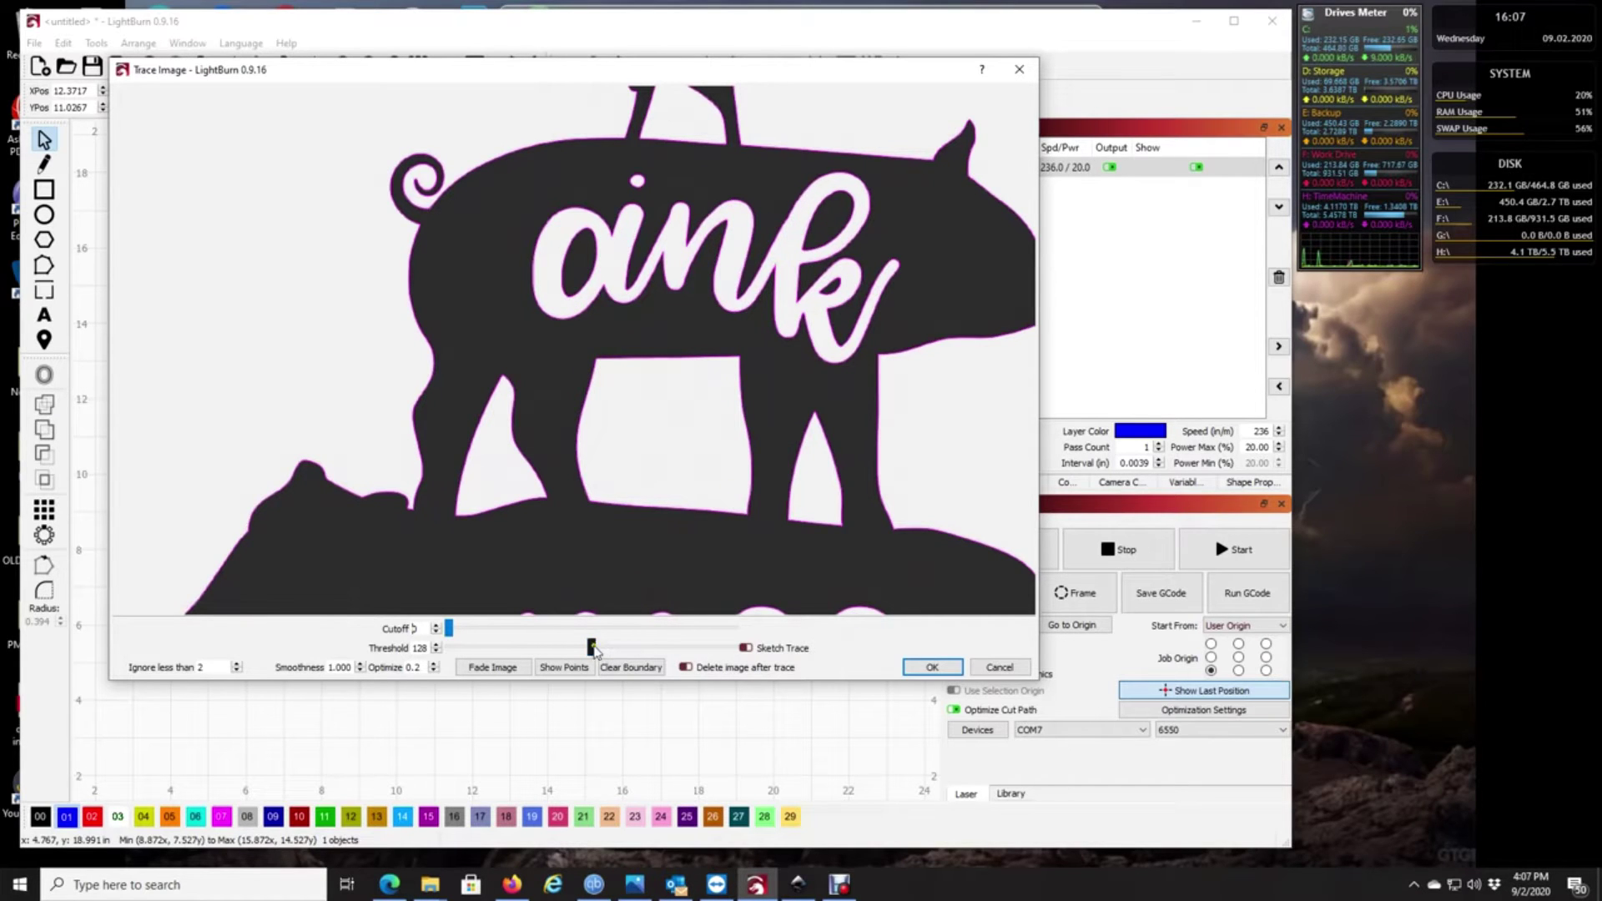
mouse_move(592, 649)
left_mouse_down()
mouse_move(463, 657)
mouse_move(826, 657)
mouse_move(547, 647)
left_mouse_up()
scroll(572, 465, "down", 5)
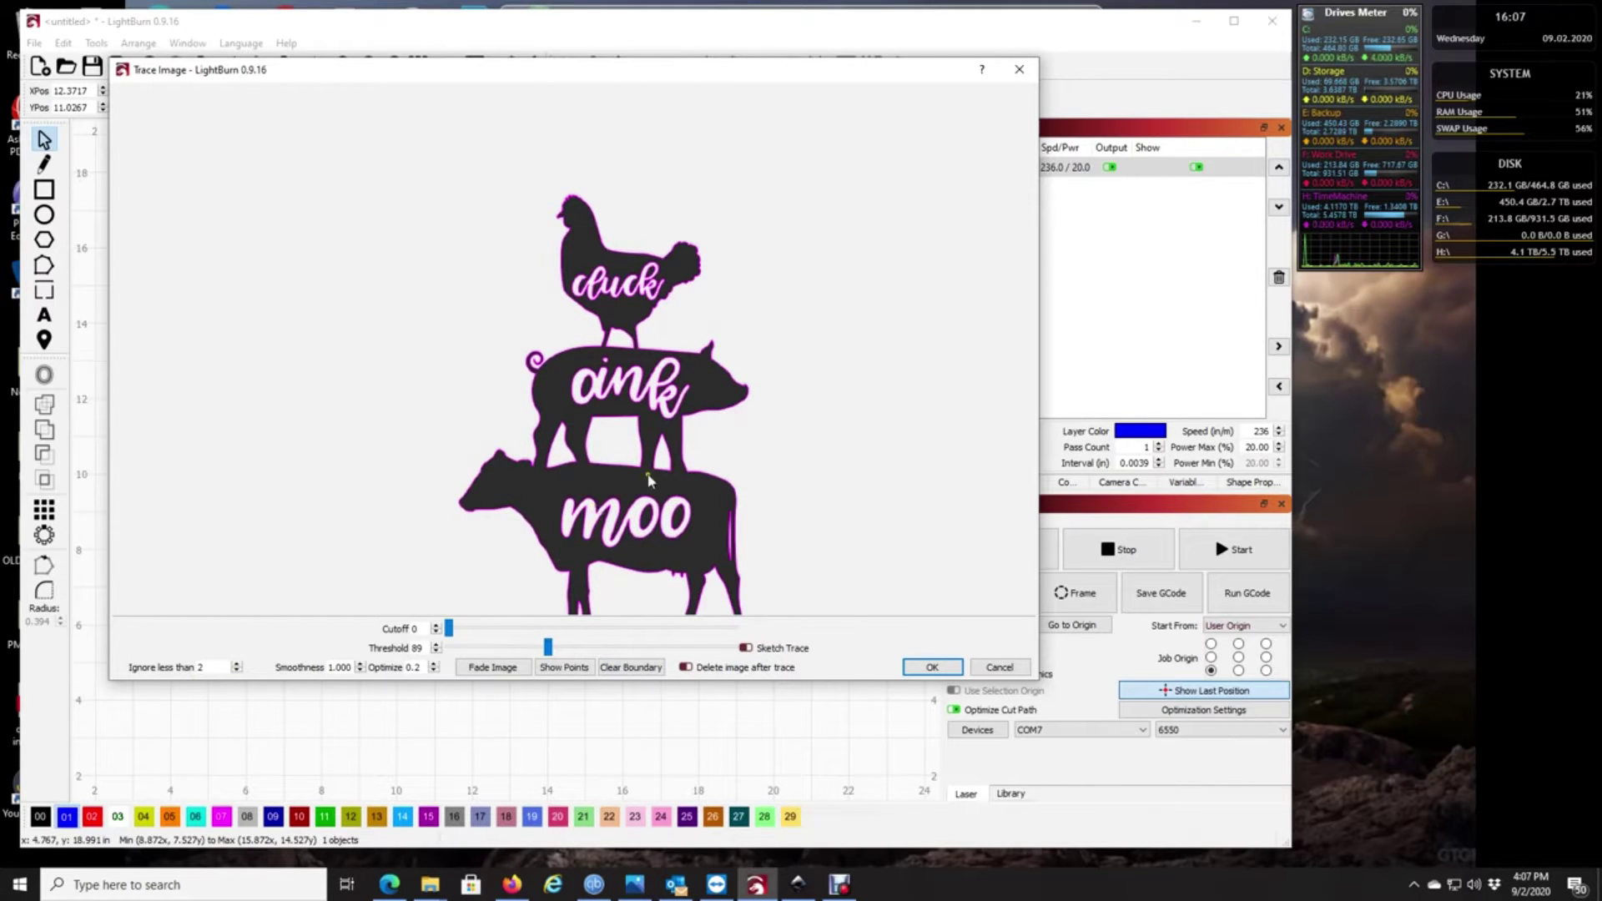
Step: Zoom the trace preview onto the pig's curly tail and settle the Threshold at 132
scroll(621, 409, "up", 5)
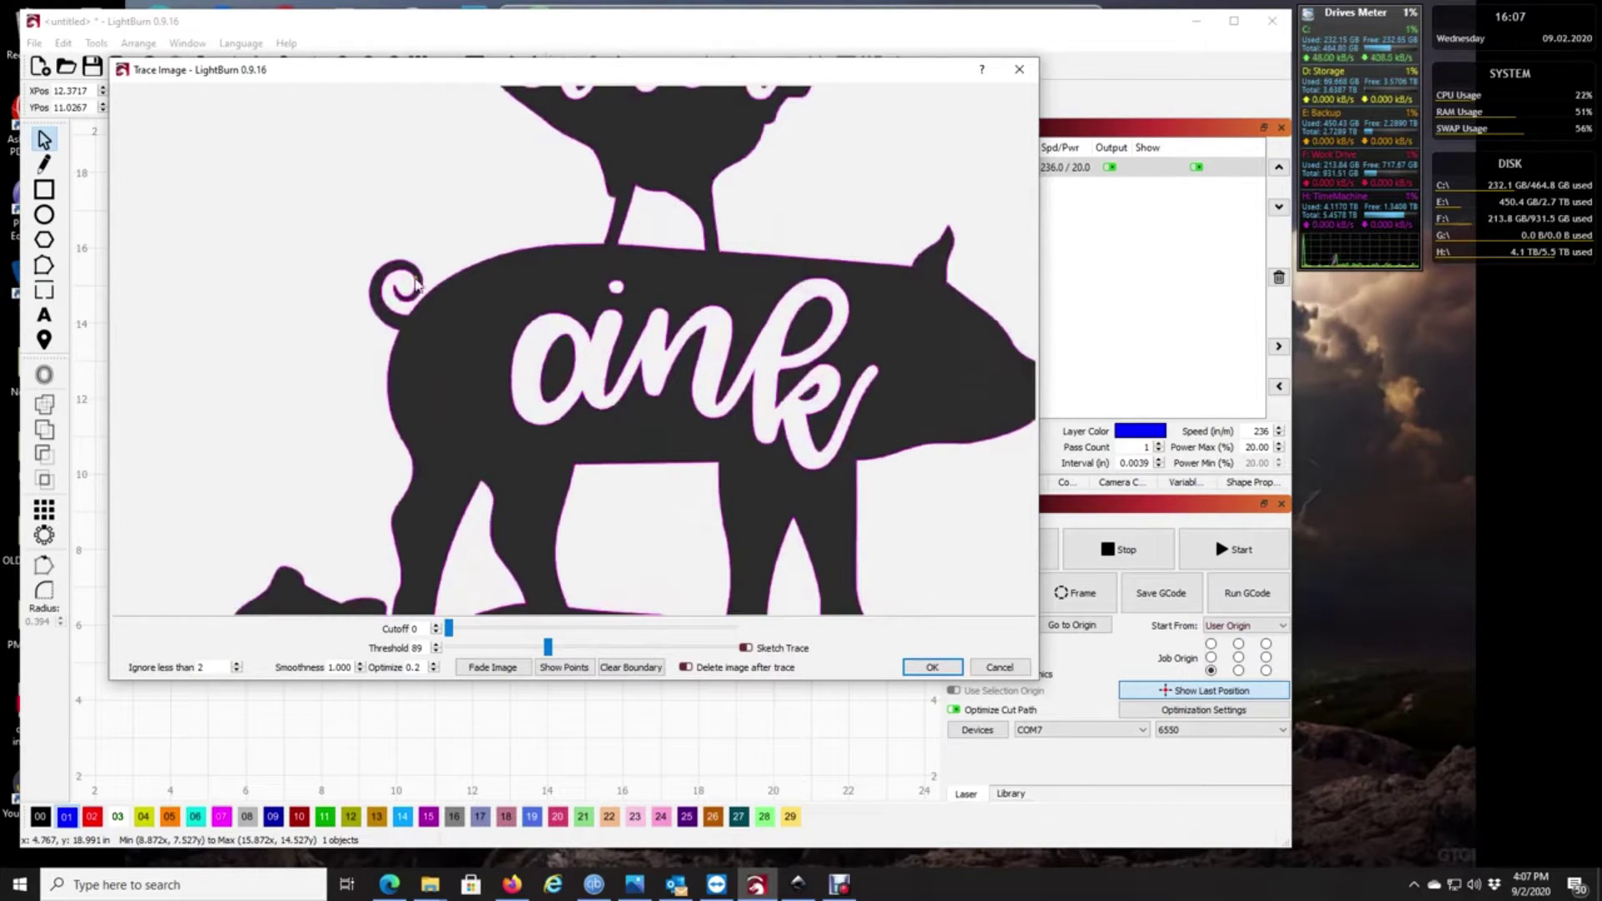
scroll(392, 288, "up", 3)
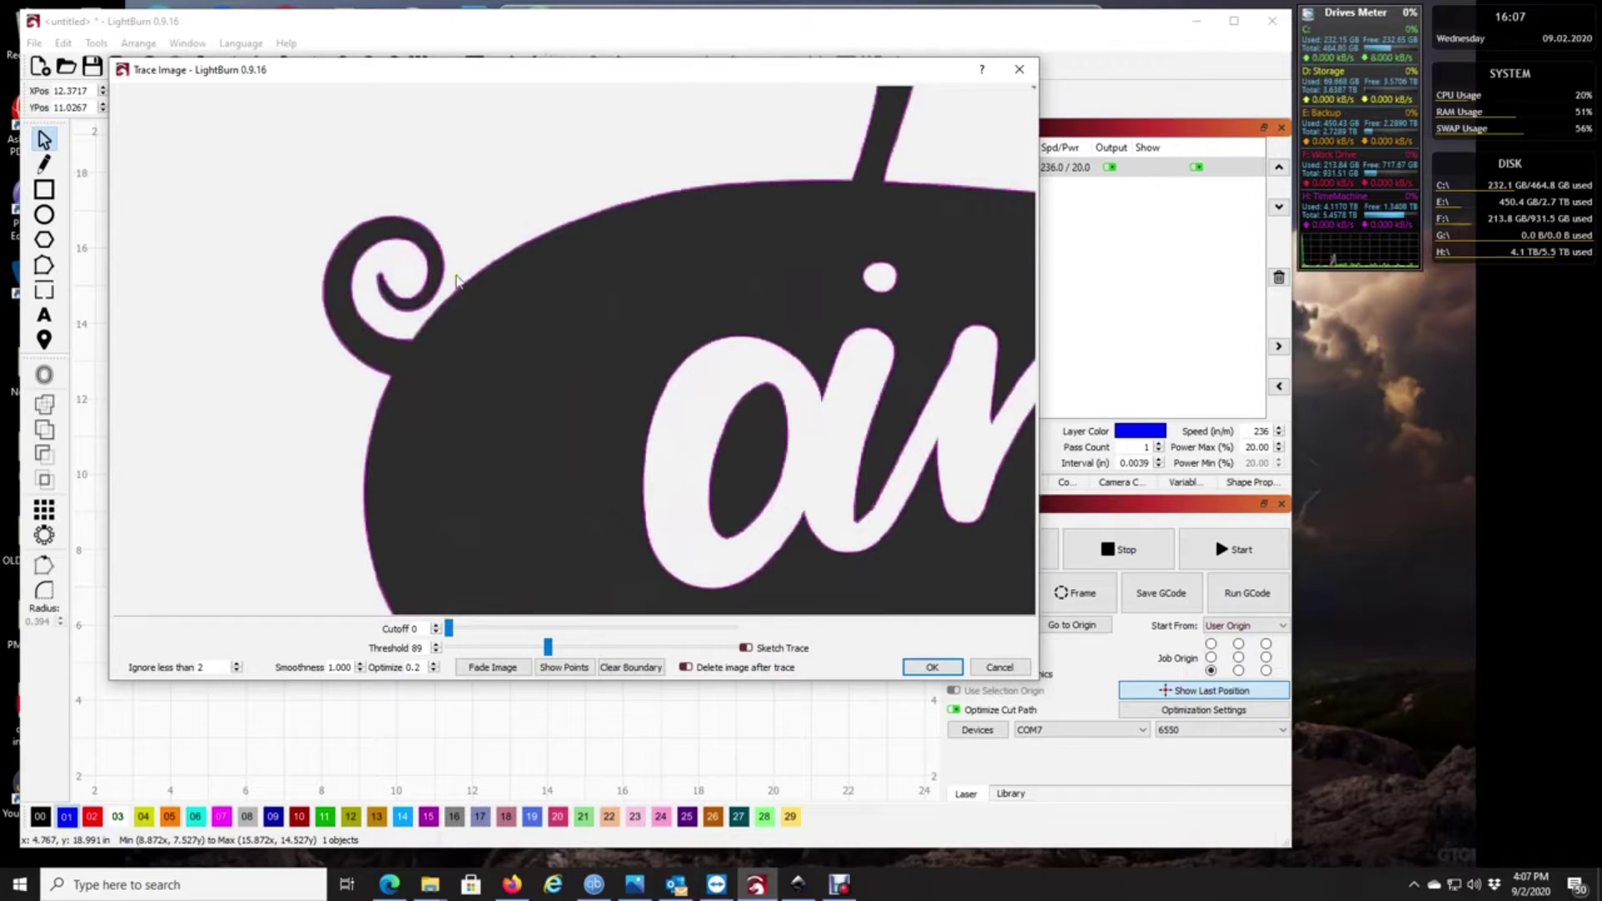
scroll(420, 242, "up", 4)
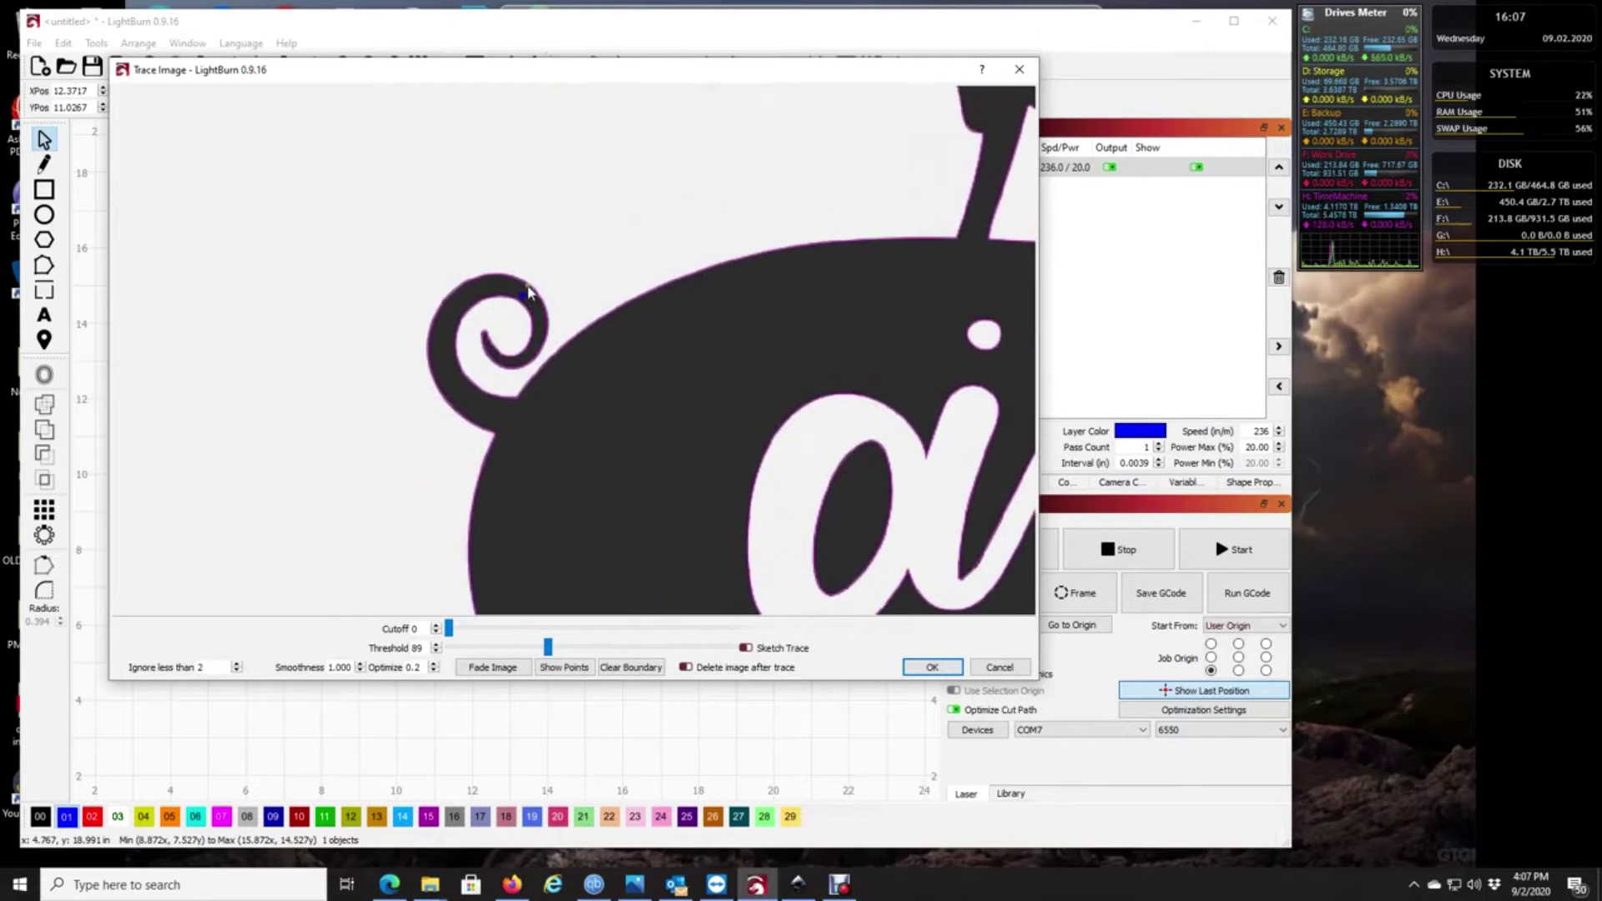
scroll(479, 309, "up", 2)
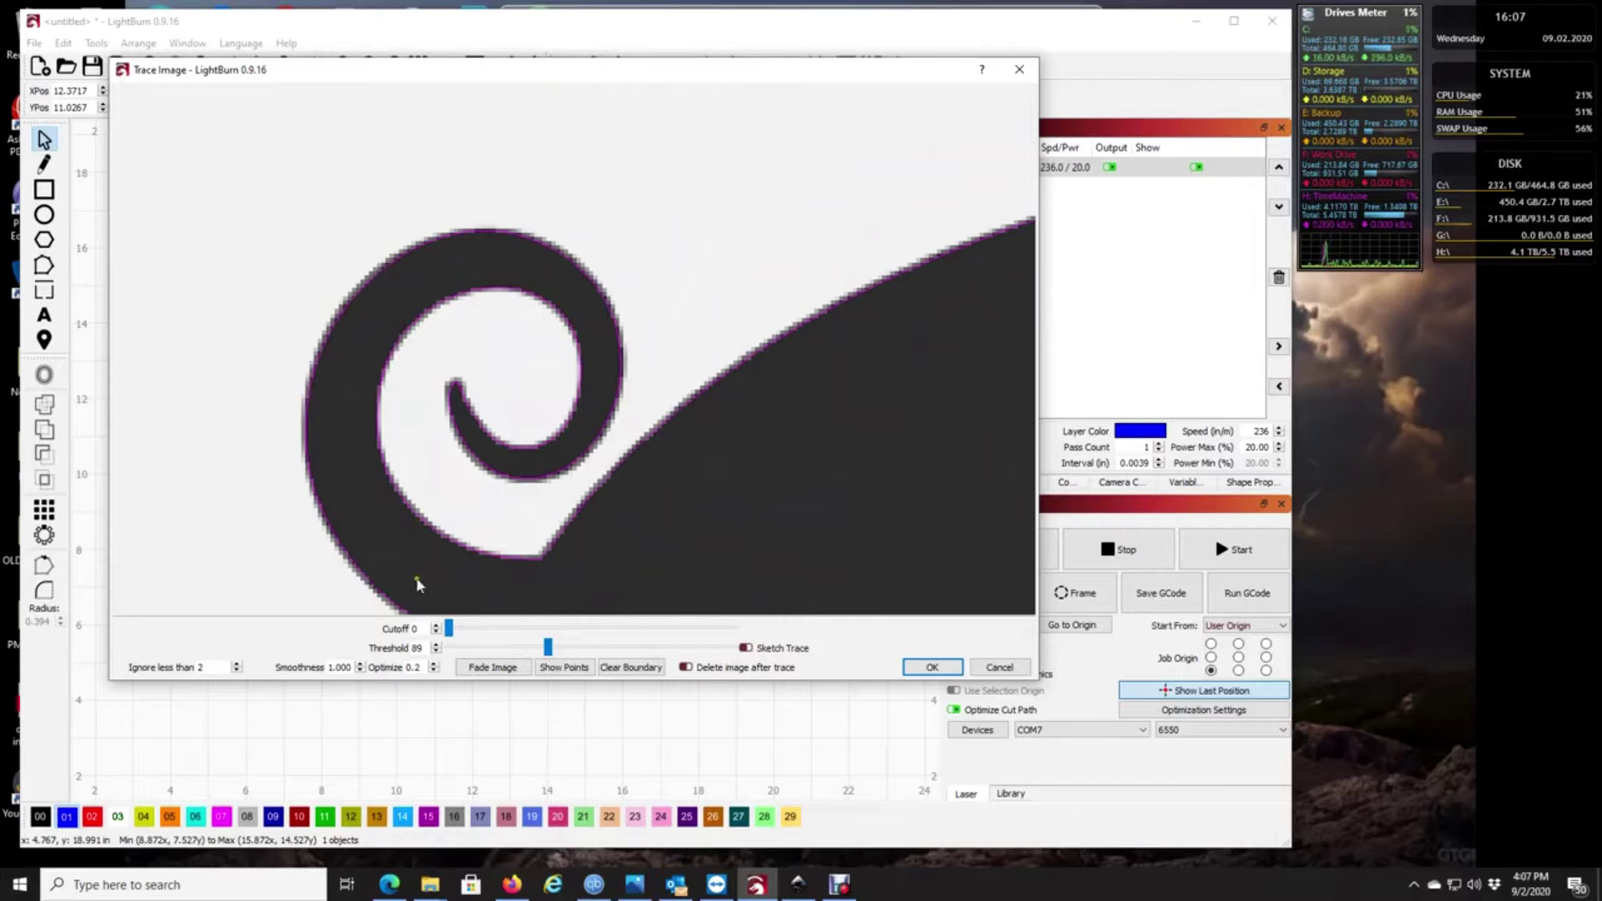
left_click_drag(547, 648, 626, 651)
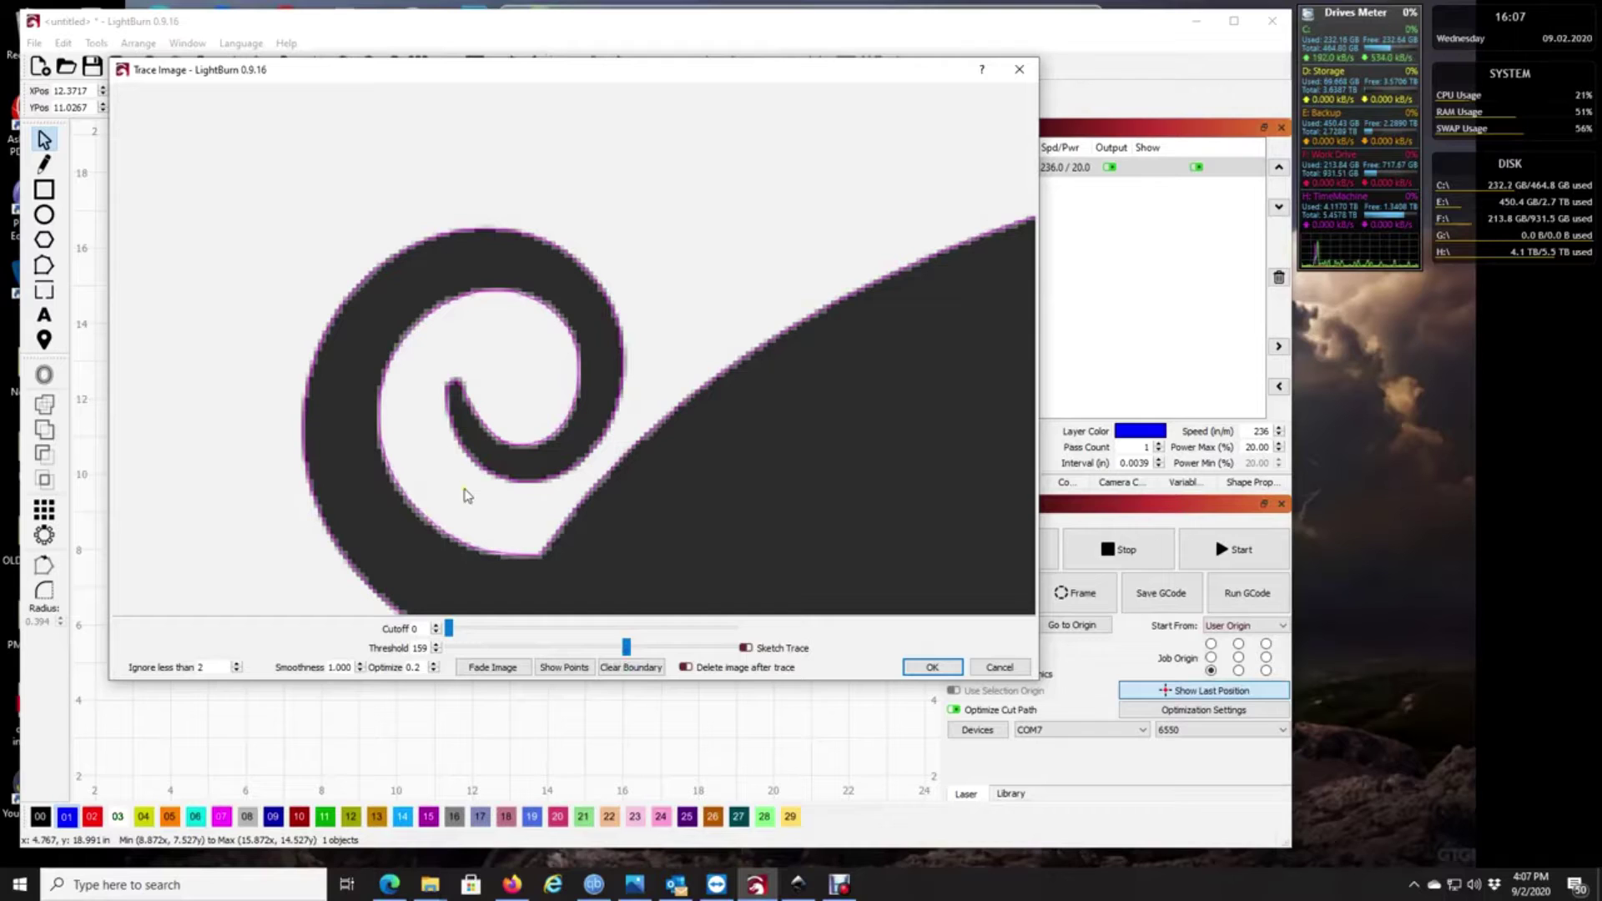
left_click_drag(634, 647, 596, 654)
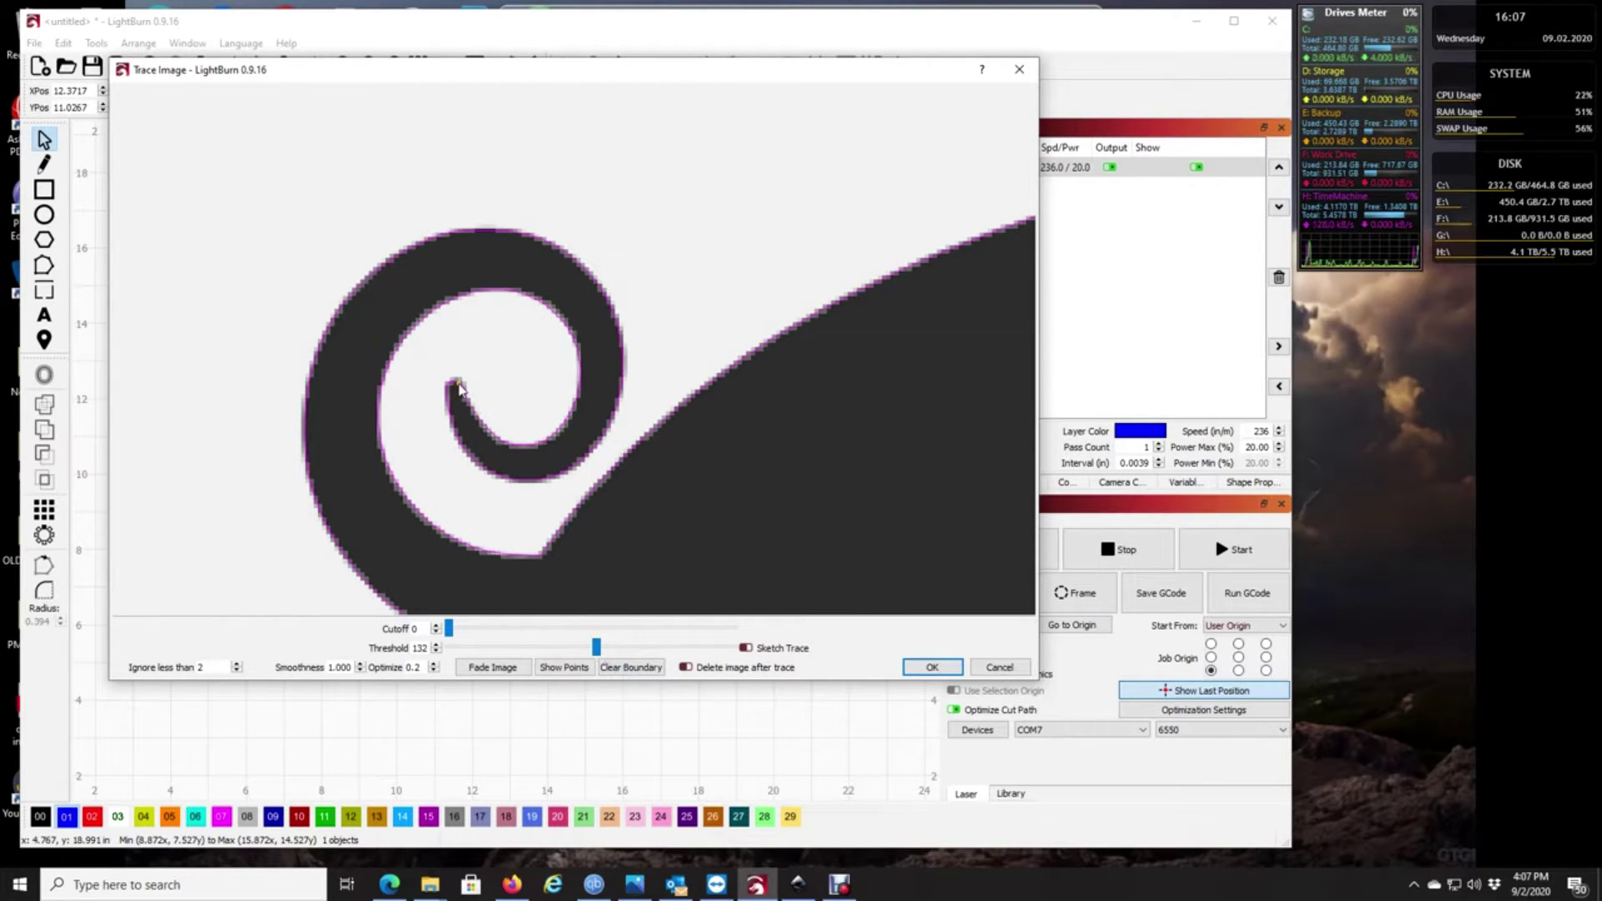
scroll(448, 391, "up", 4)
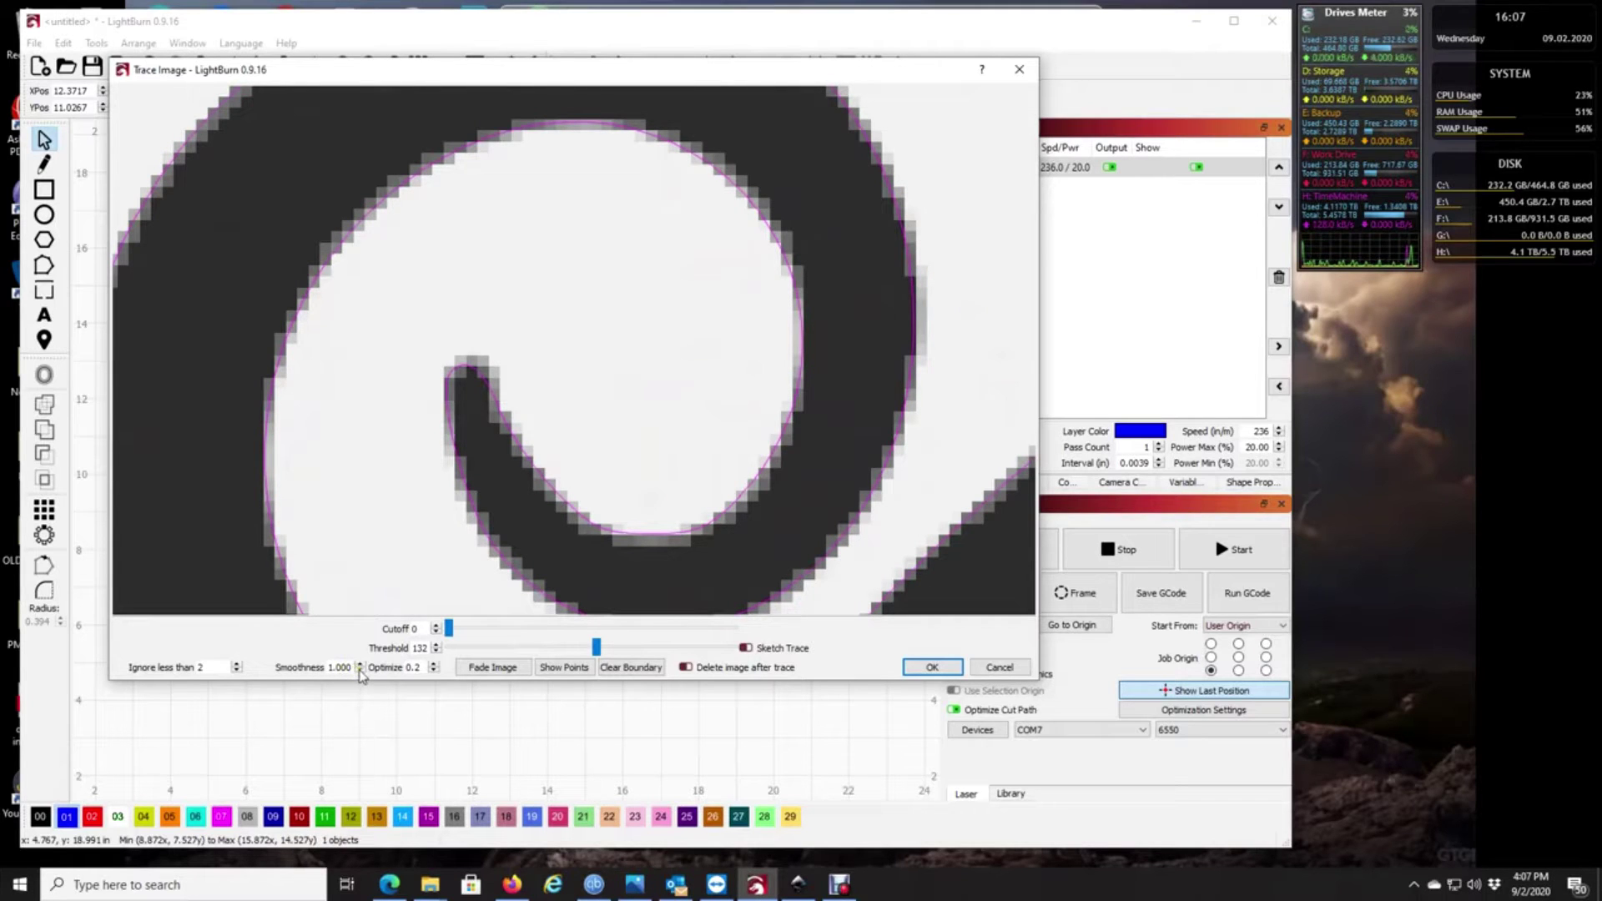
Step: Try Smoothness 0, restore it to 1.000, and show point markers along the trace
left_click_drag(353, 667, 280, 662)
type("0")
key("Tab")
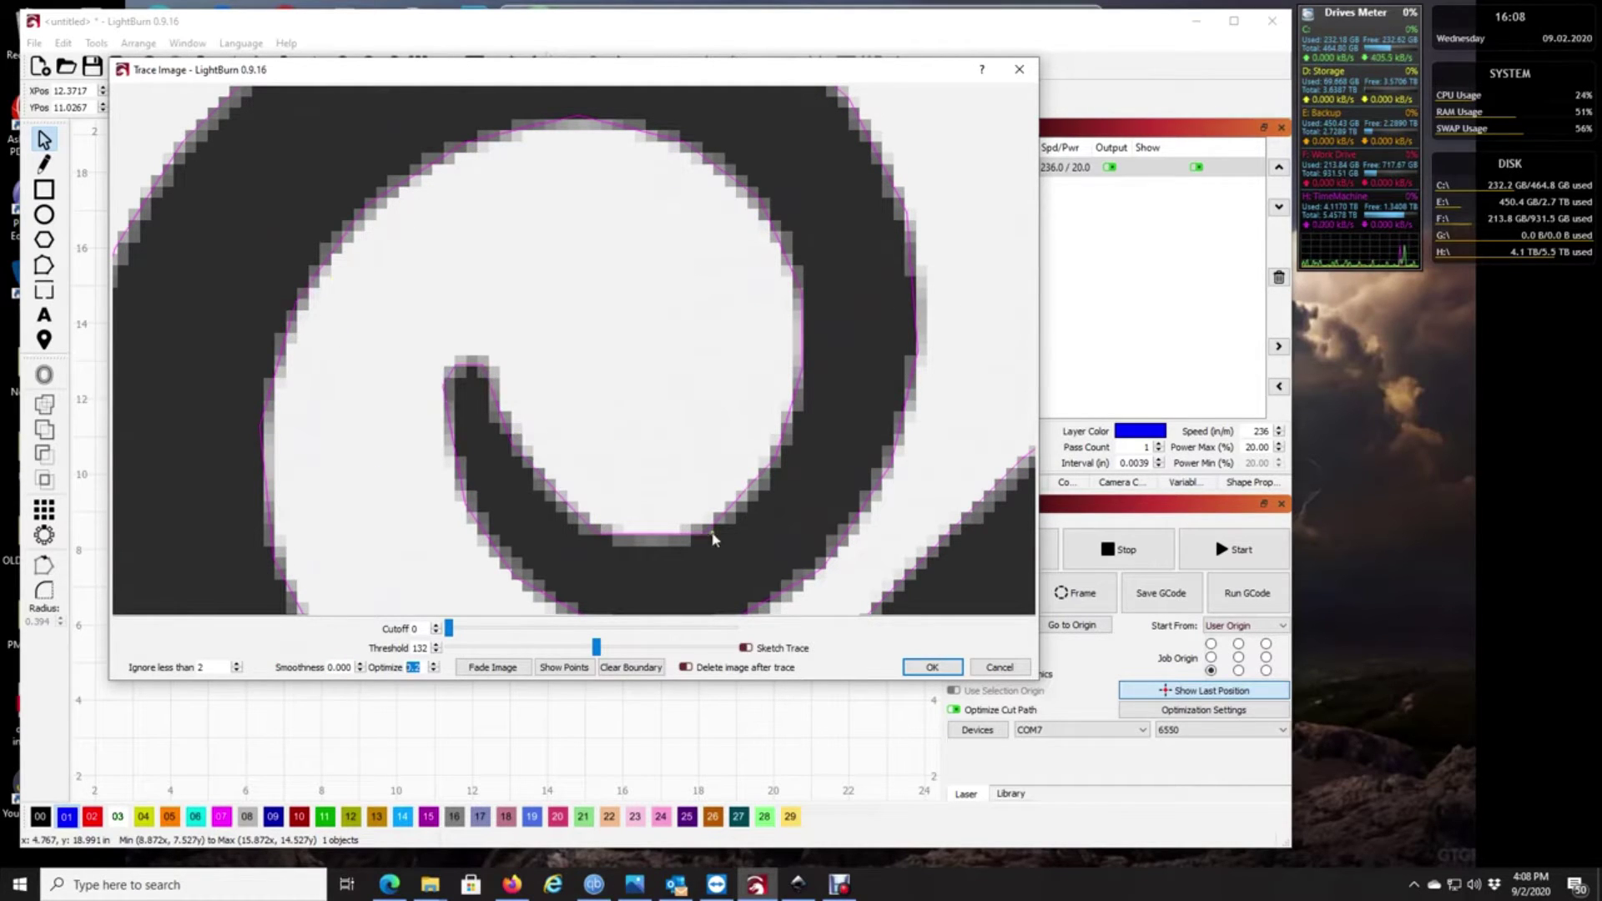
left_click(360, 664)
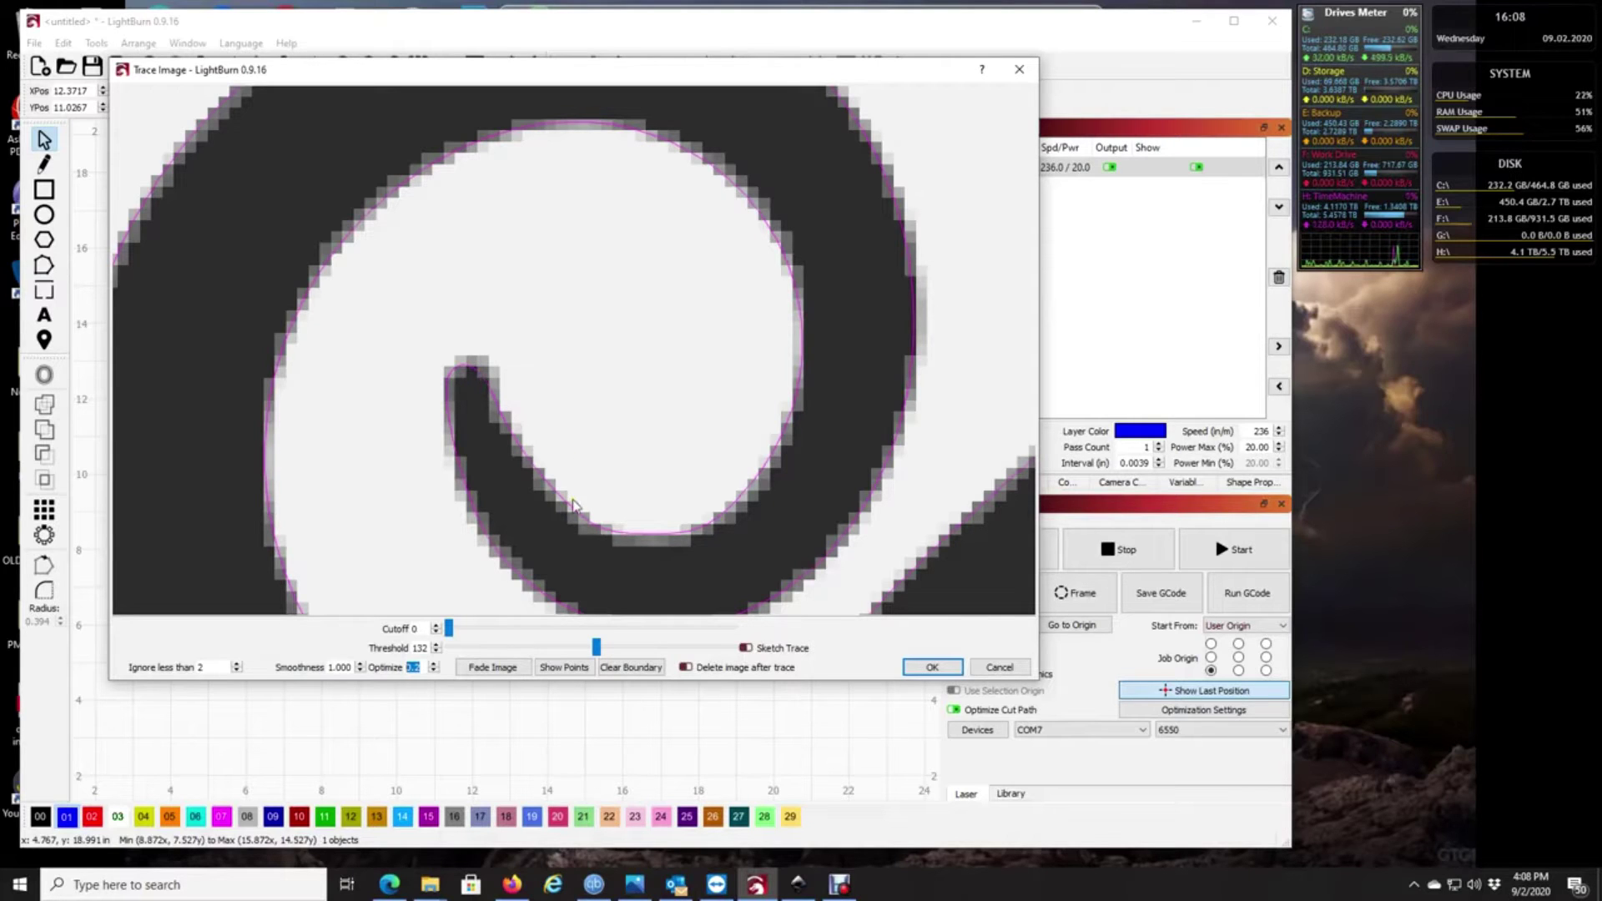
left_click(564, 668)
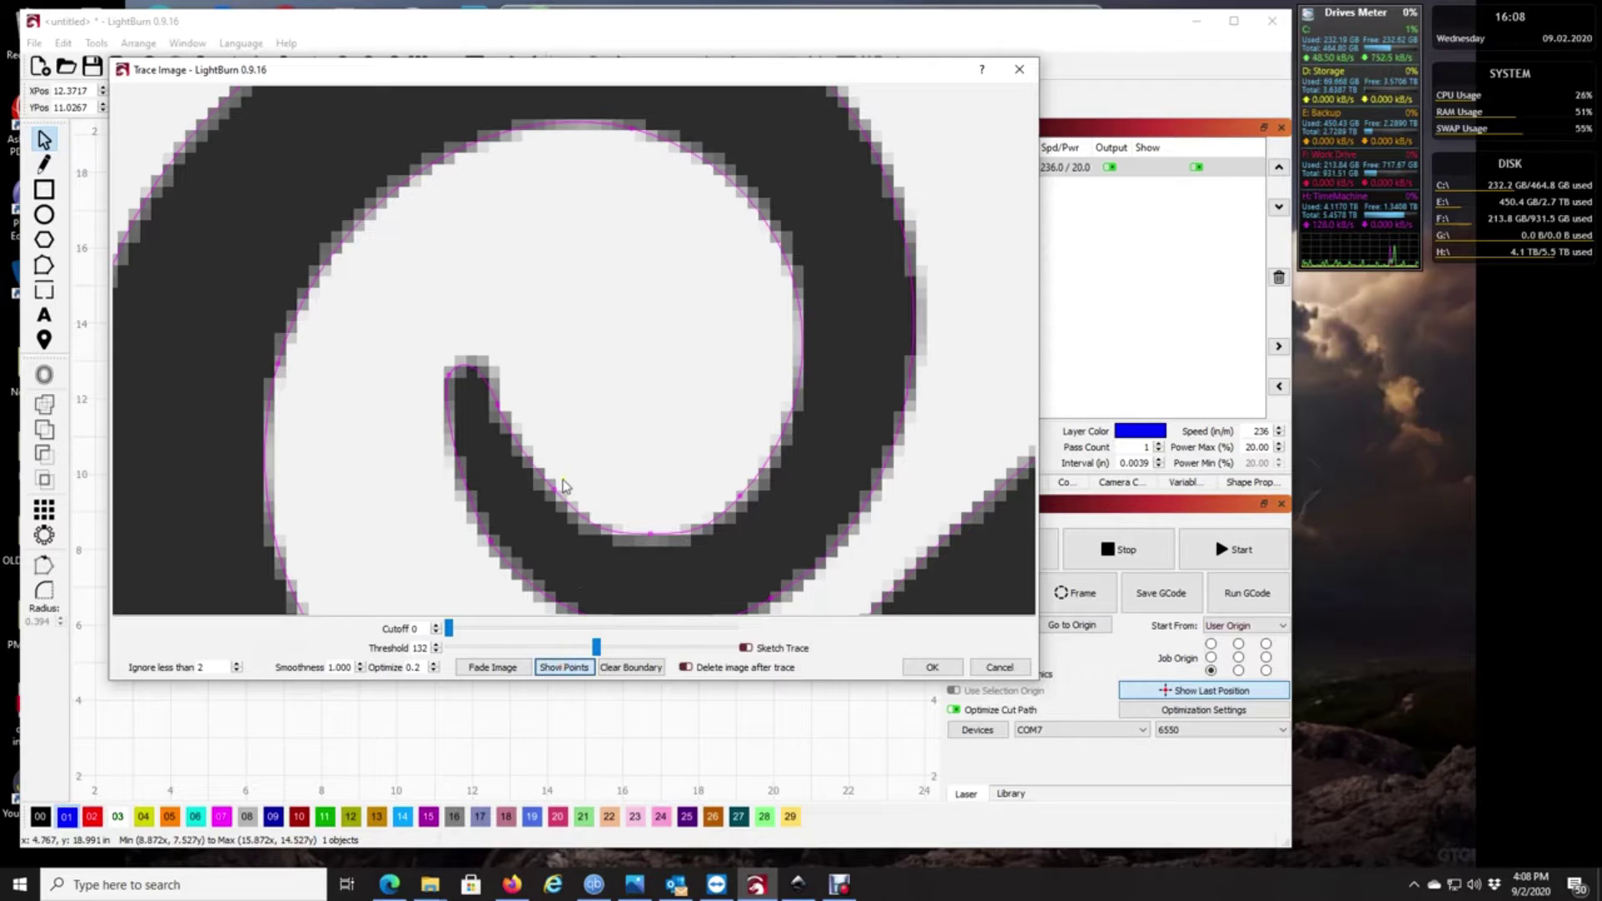
Step: Check the whole preview including the oink lettering, then accept the trace as 4.24 × 6.60 in vectors
scroll(490, 419, "up", 2)
scroll(475, 417, "up", 3)
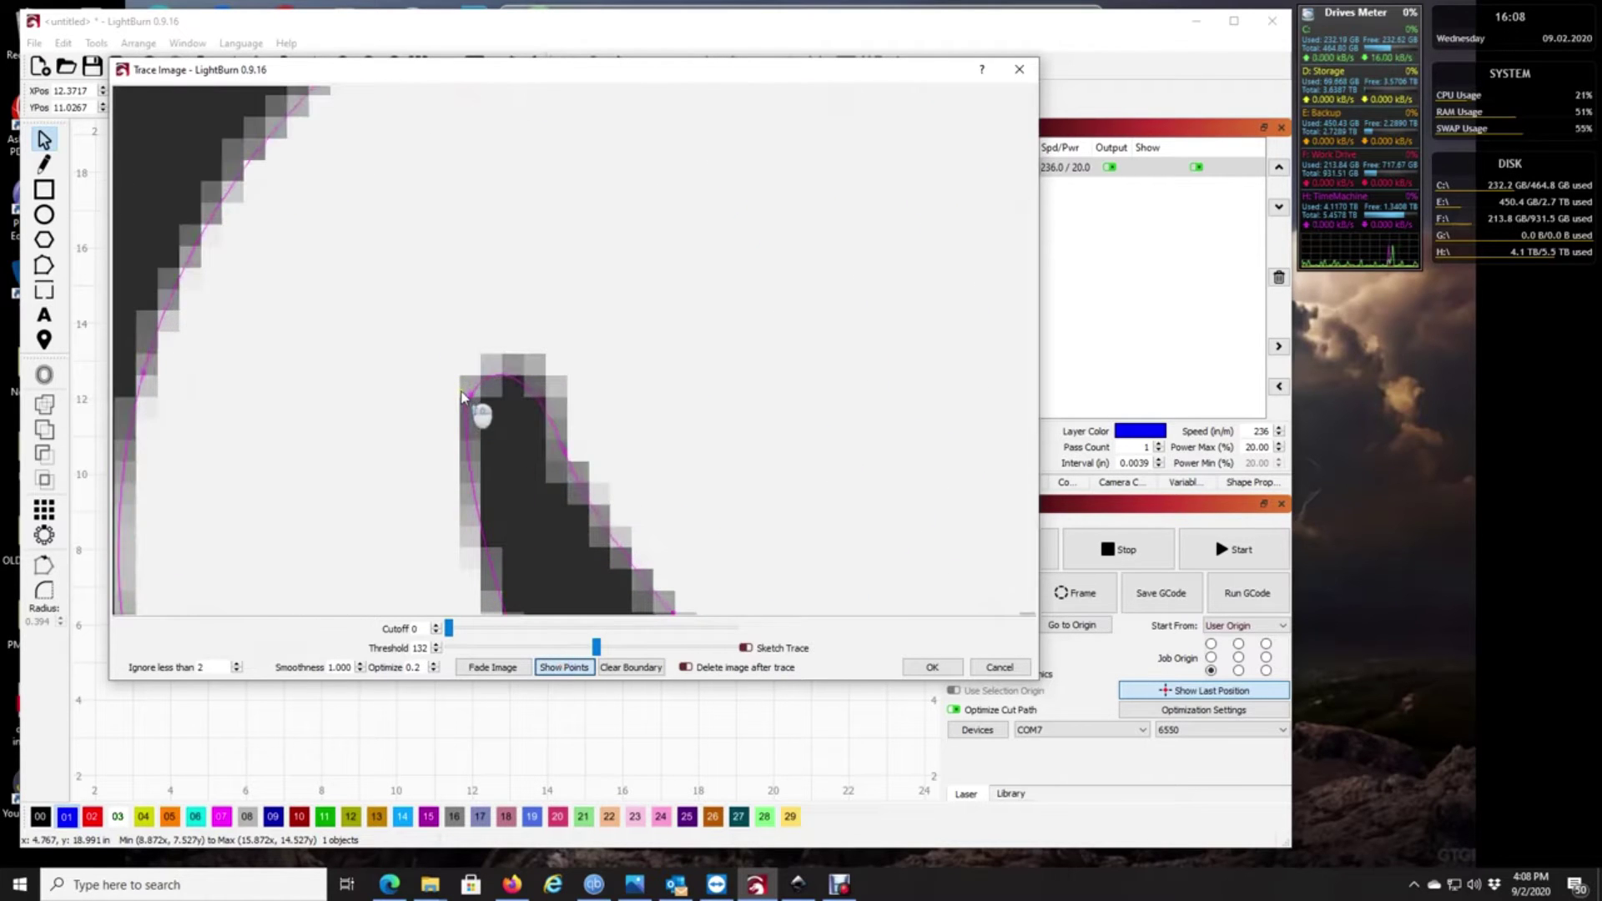
scroll(481, 427, "down", 4)
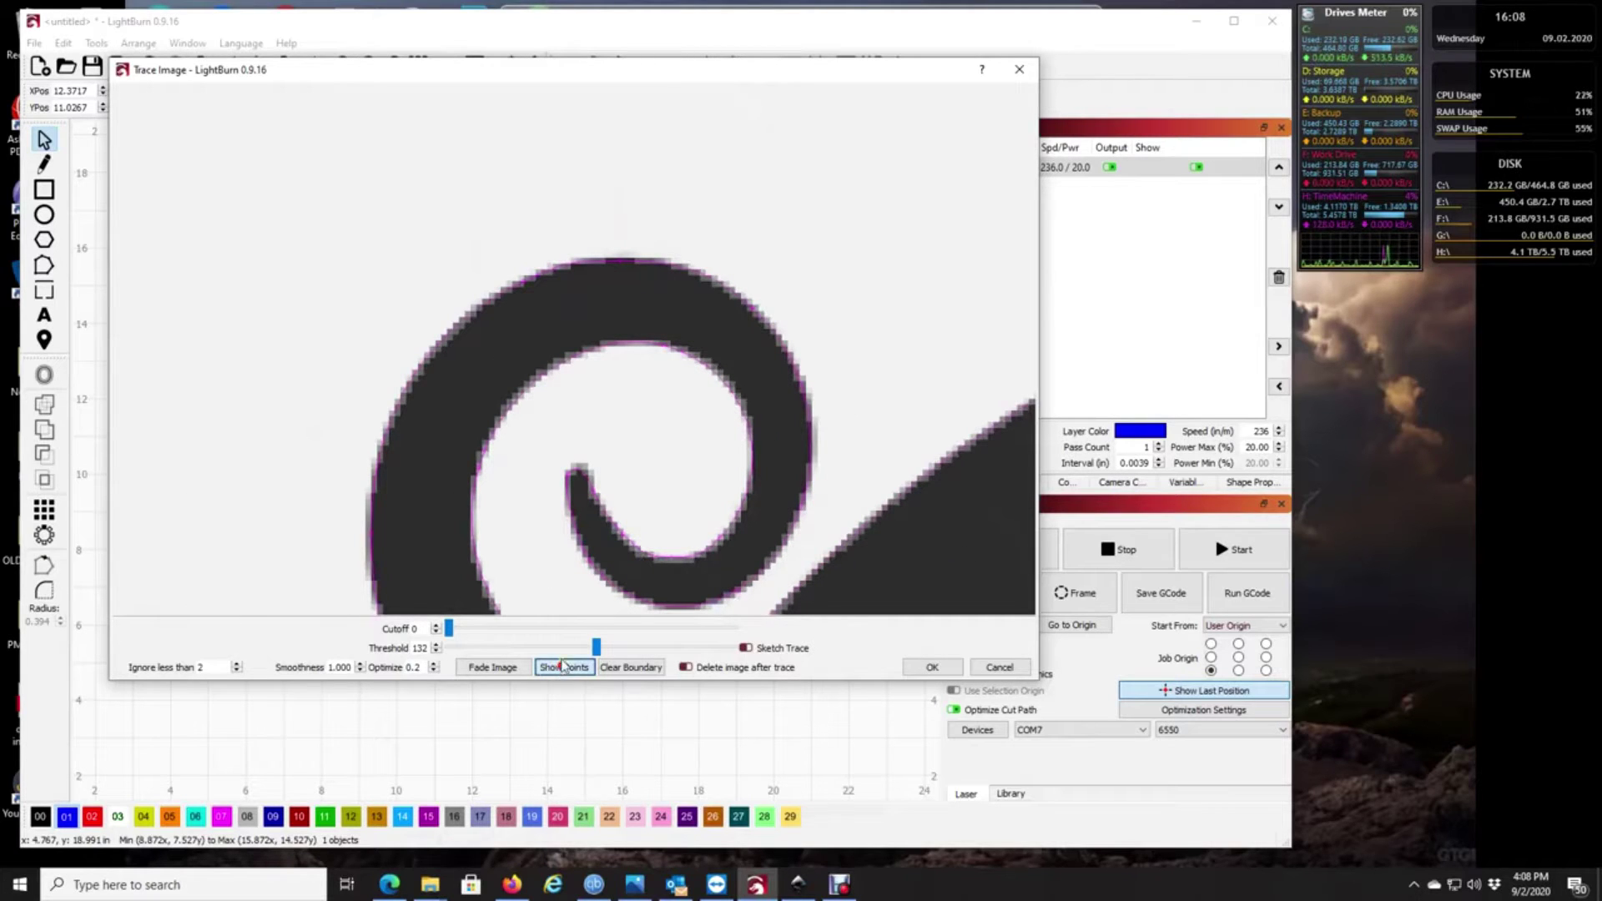
scroll(554, 304, "down", 3)
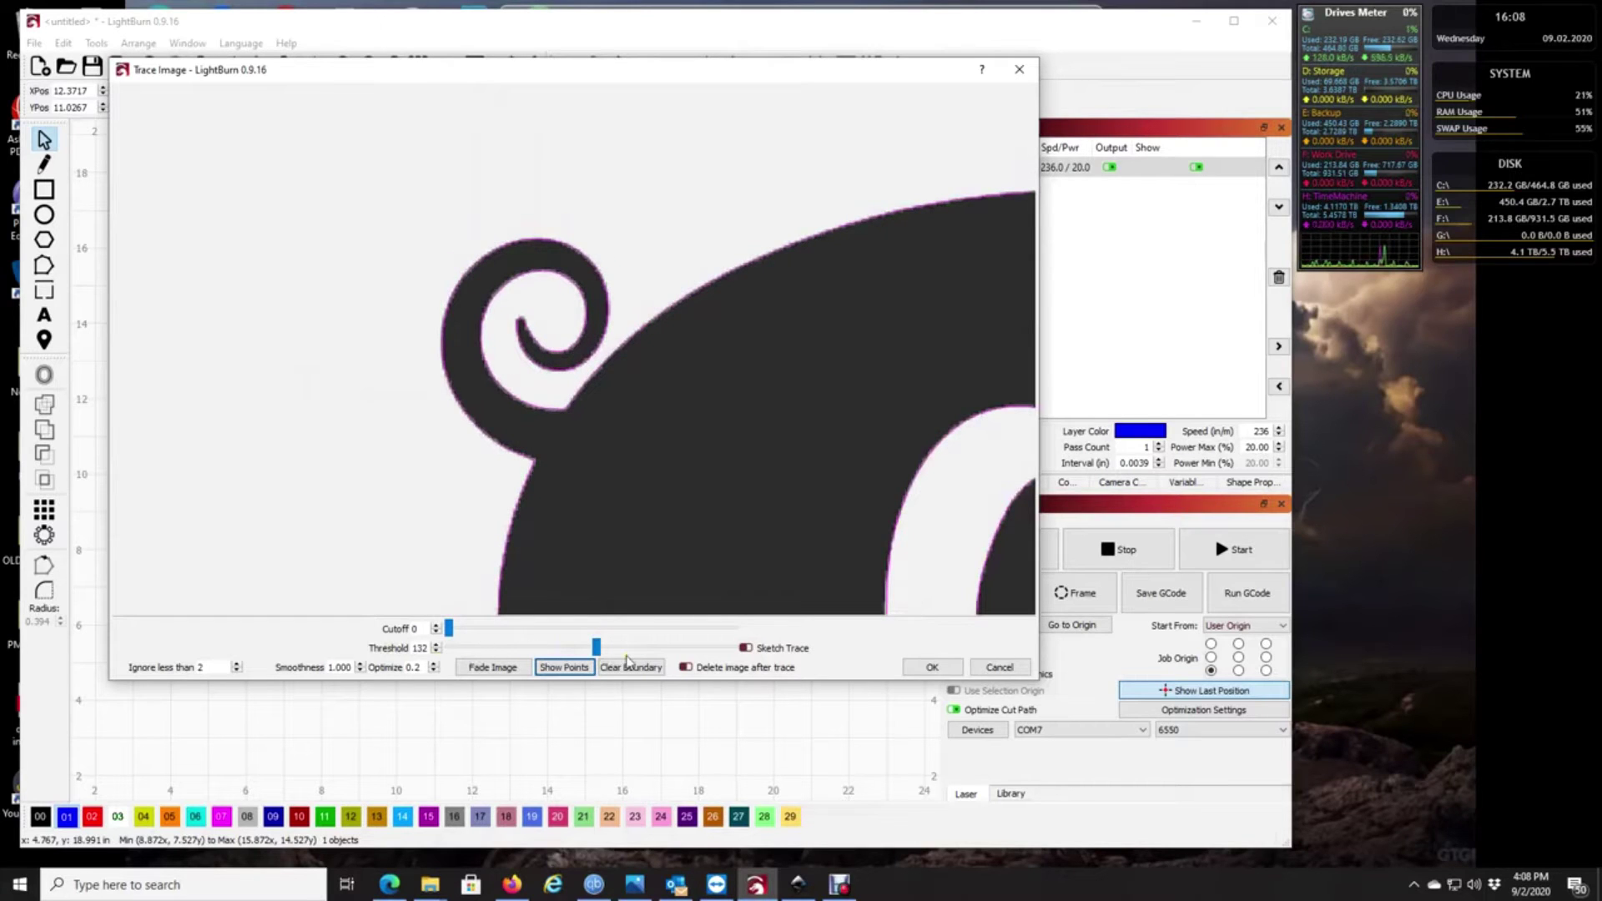
scroll(596, 497, "up", 4)
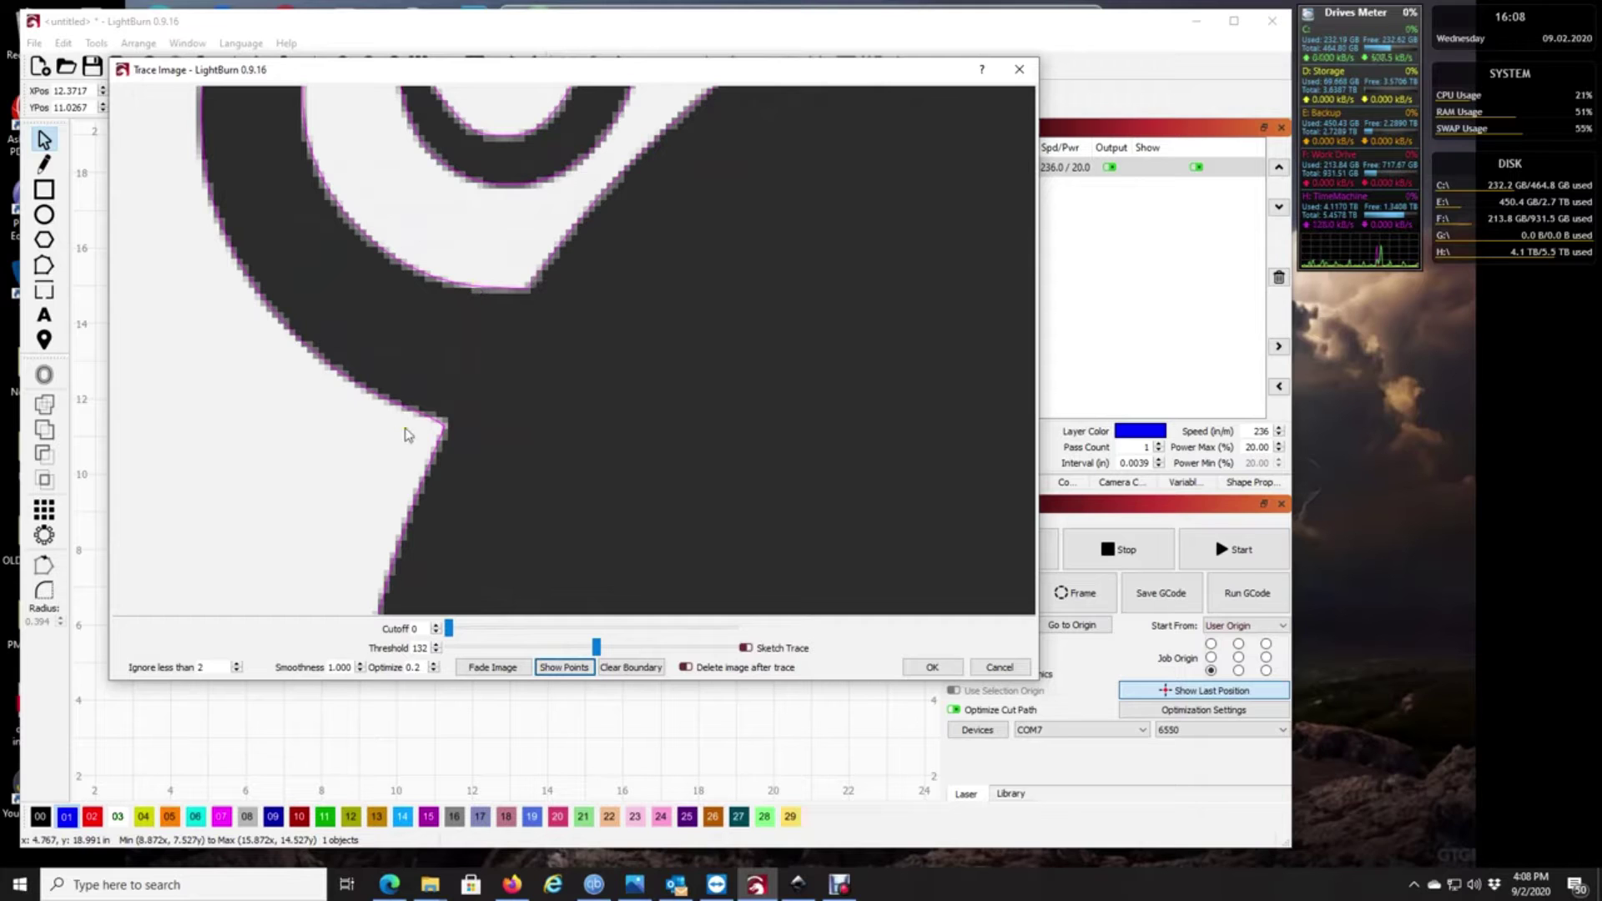
scroll(575, 507, "down", 5)
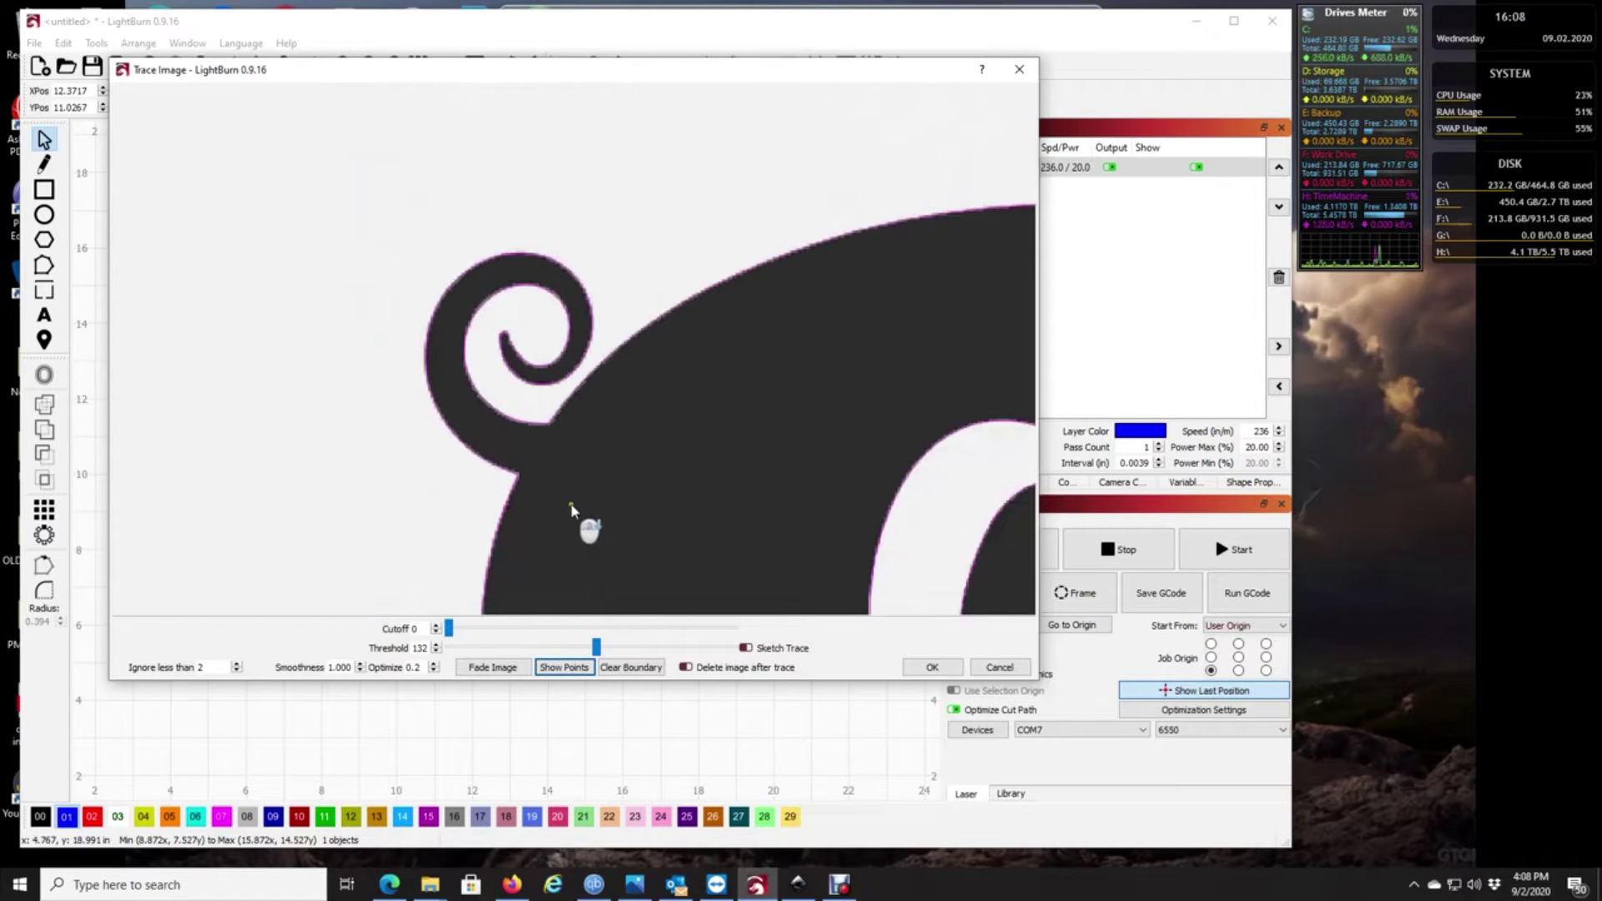
scroll(582, 504, "down", 5)
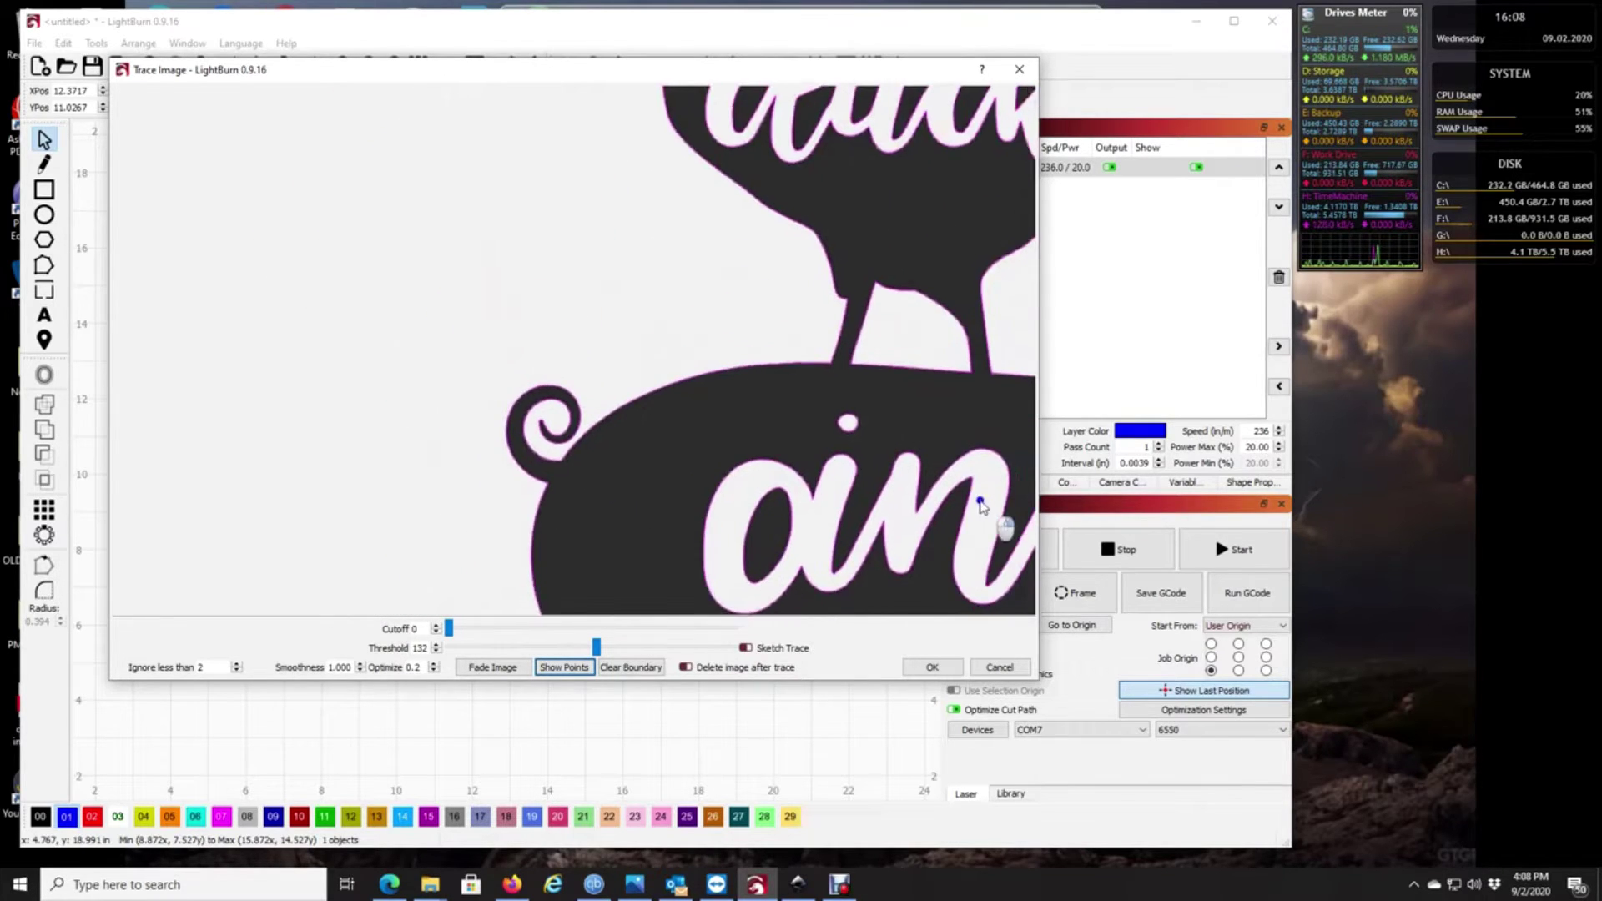
left_click_drag(1002, 500, 576, 300)
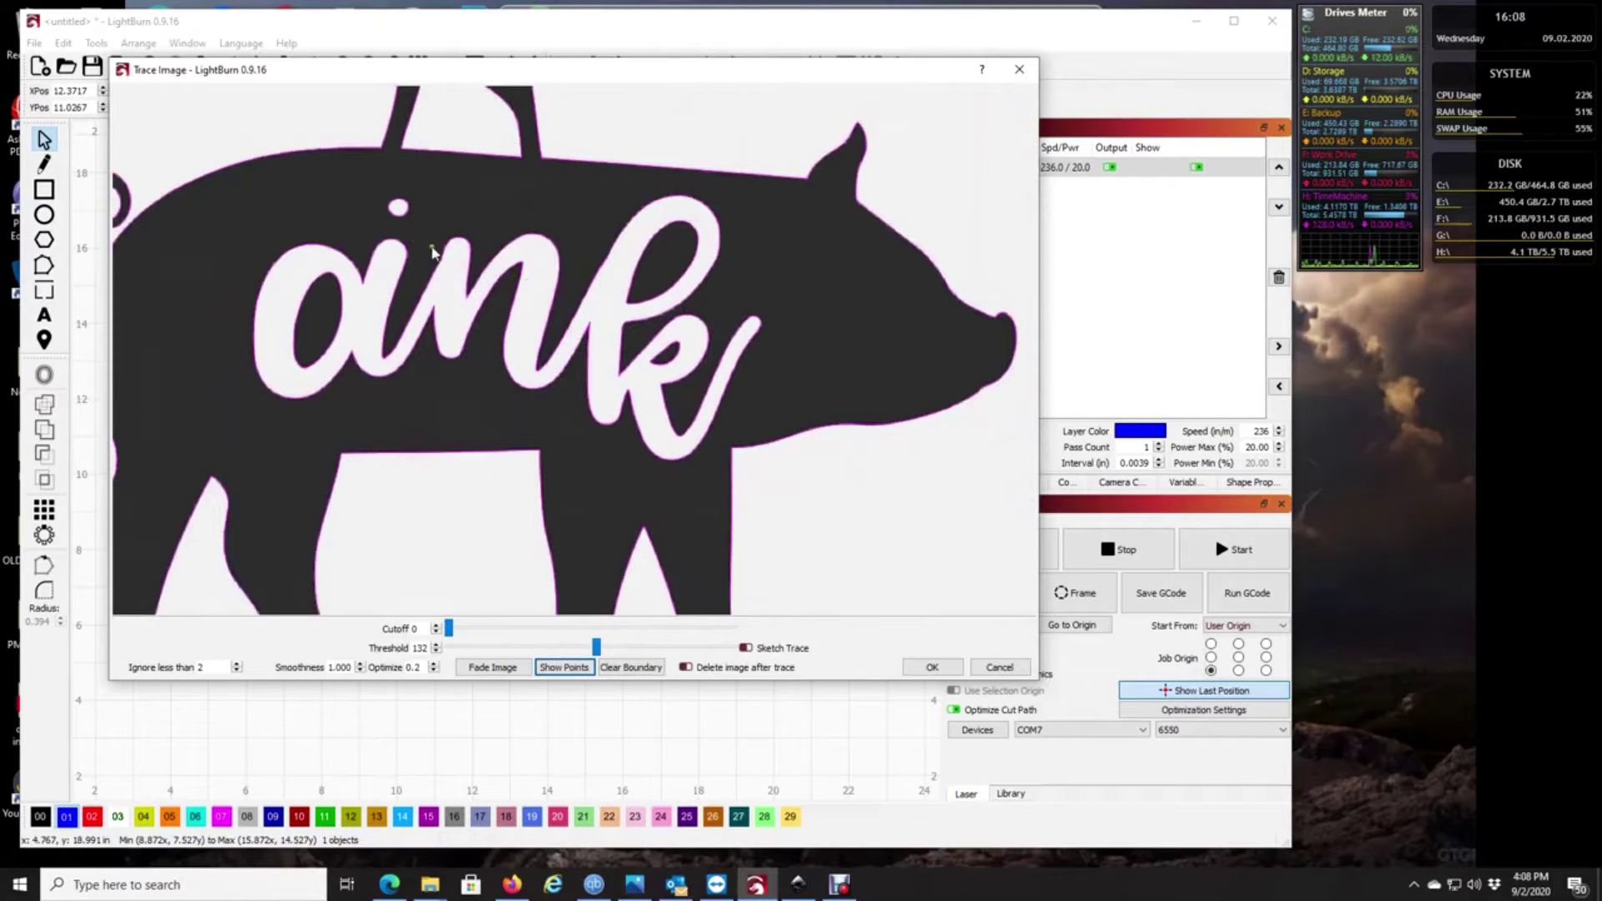
scroll(509, 434, "down", 5)
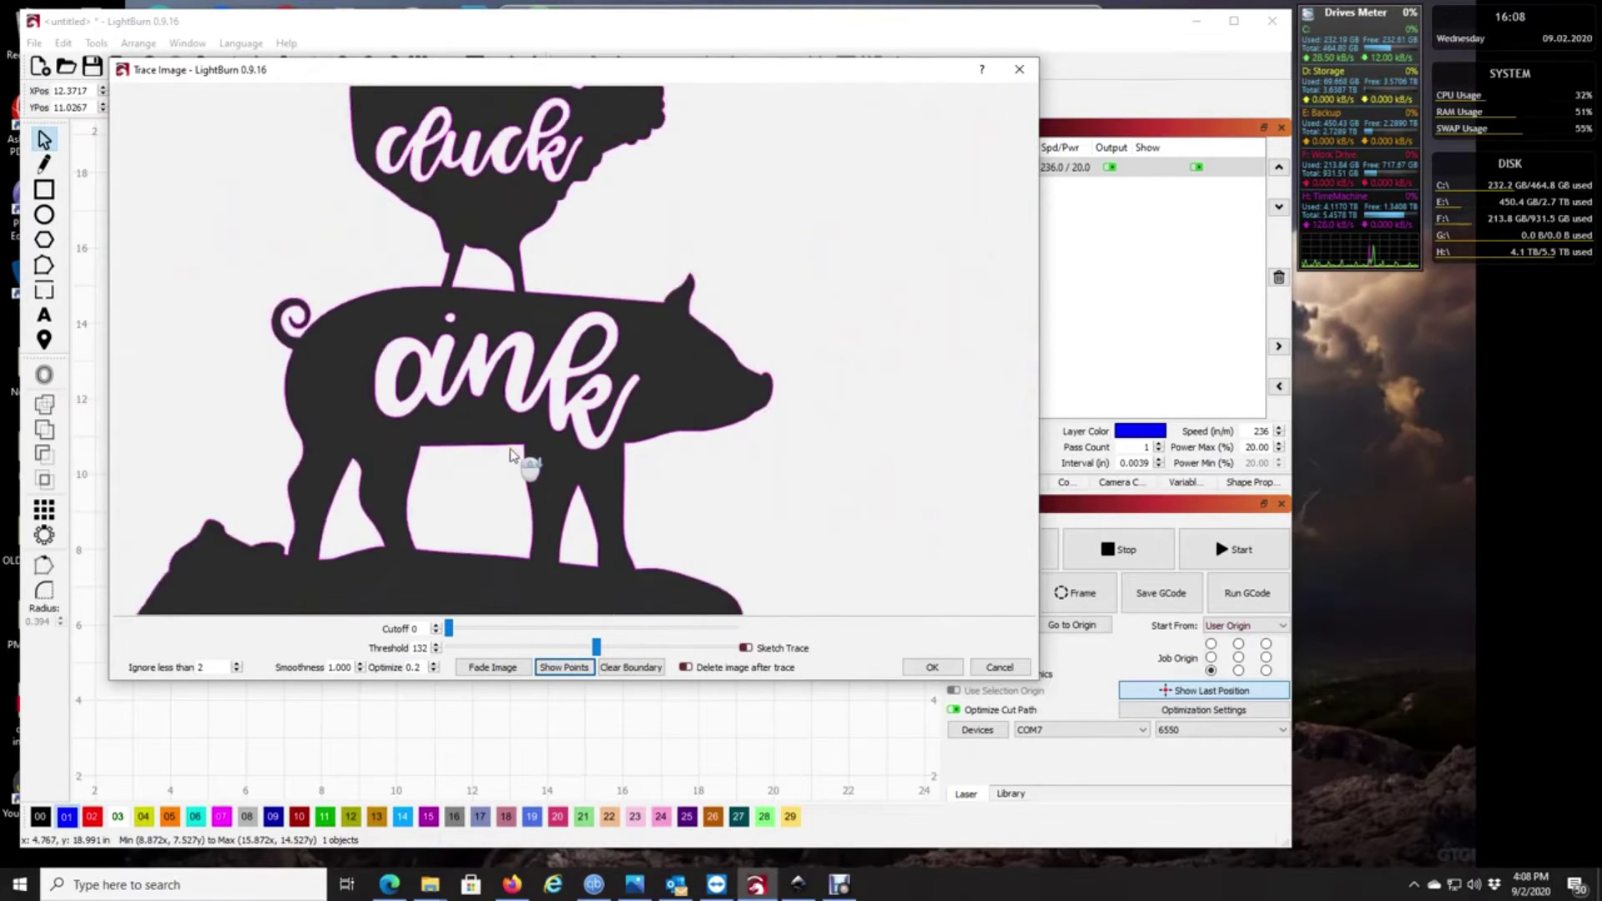
left_click(932, 668)
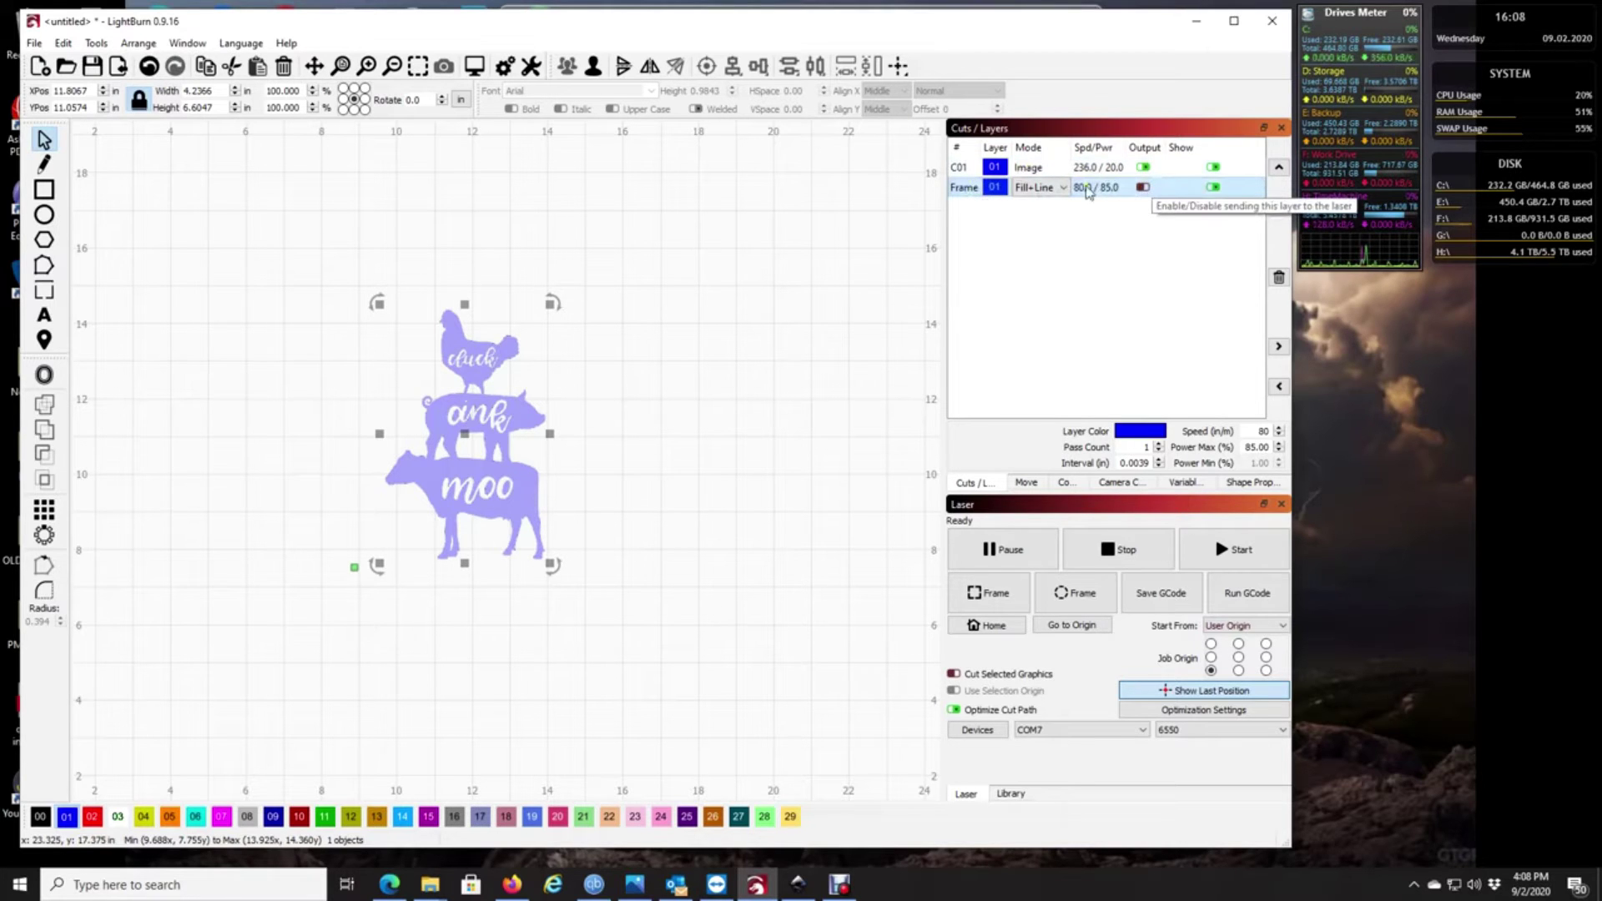
Step: Reset the traced layer's cut settings to defaults: C01, Line mode, 236 in/min at 20% power
double_click(966, 188)
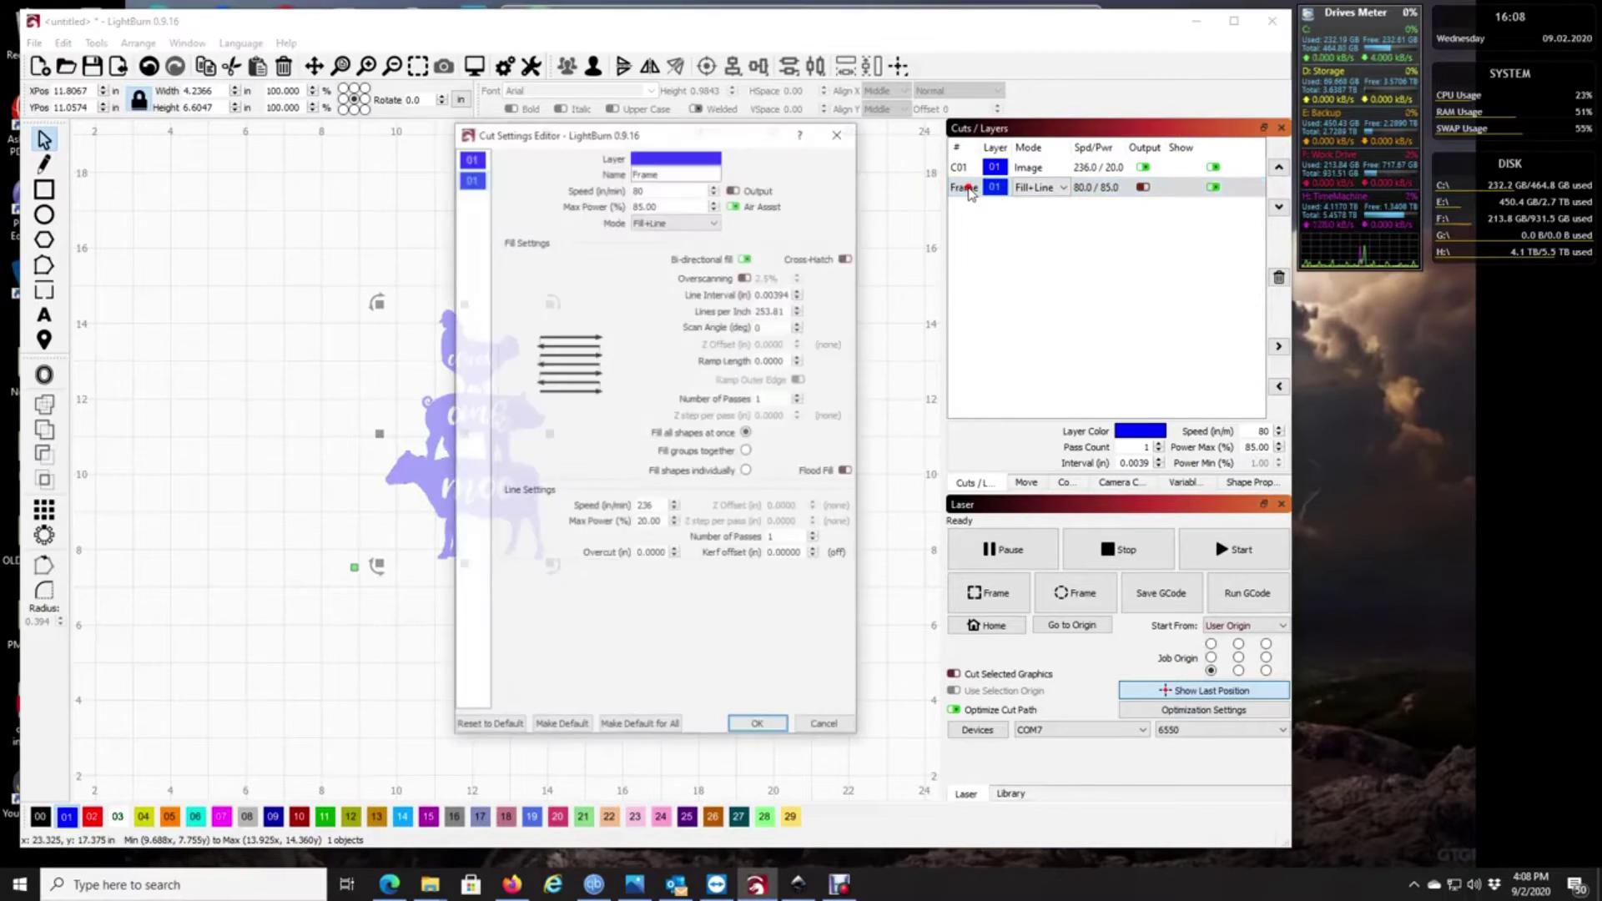
left_click(471, 728)
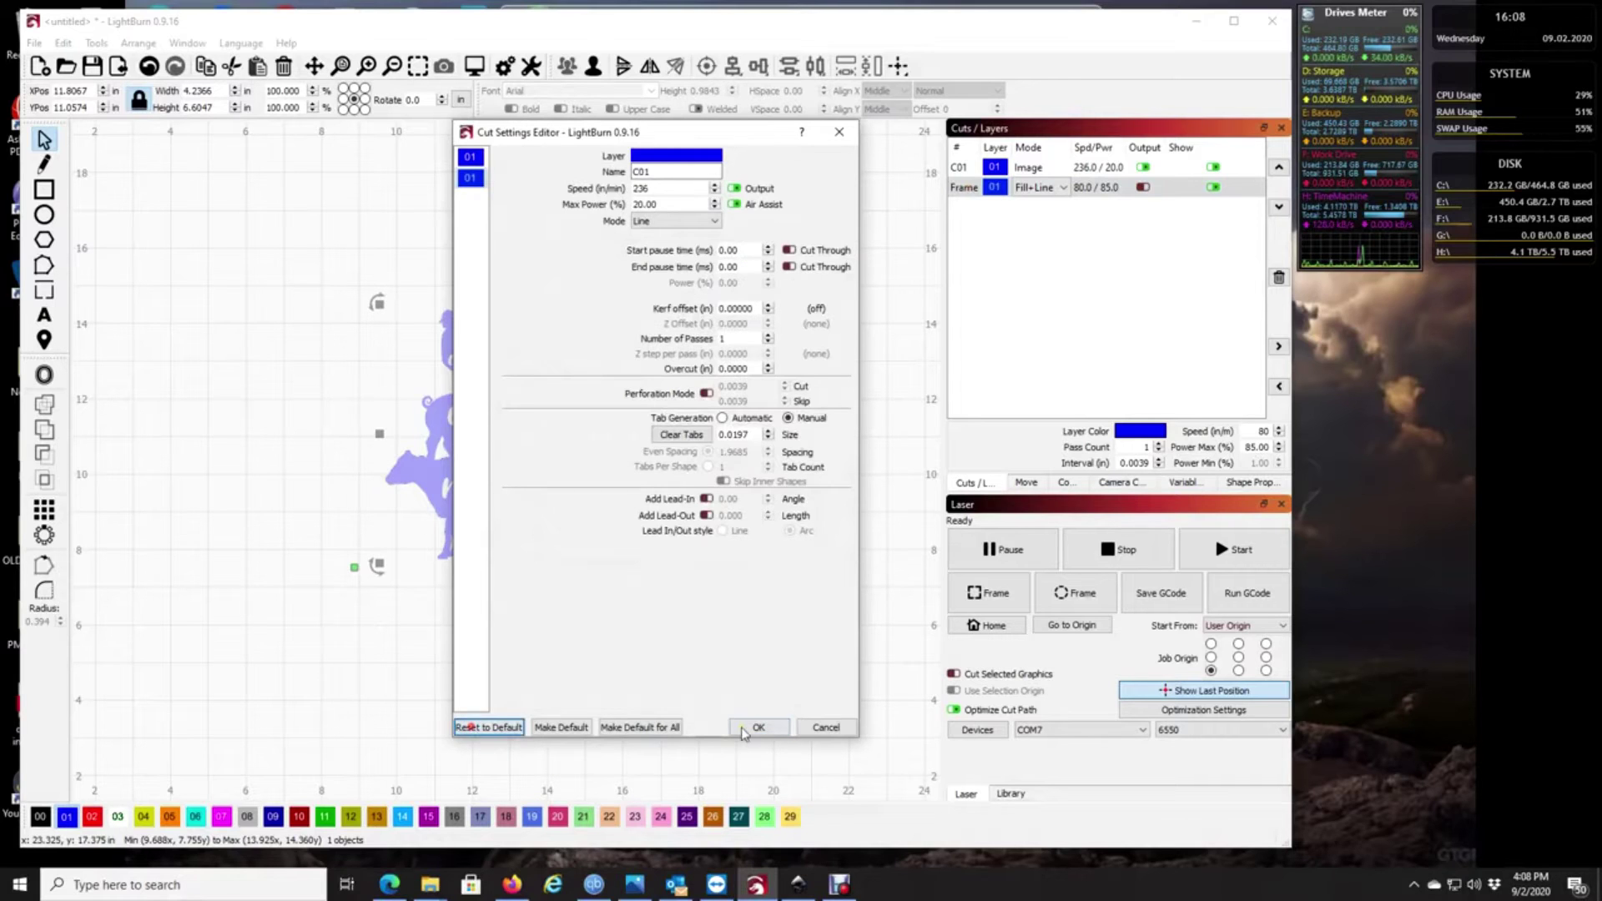
left_click(758, 727)
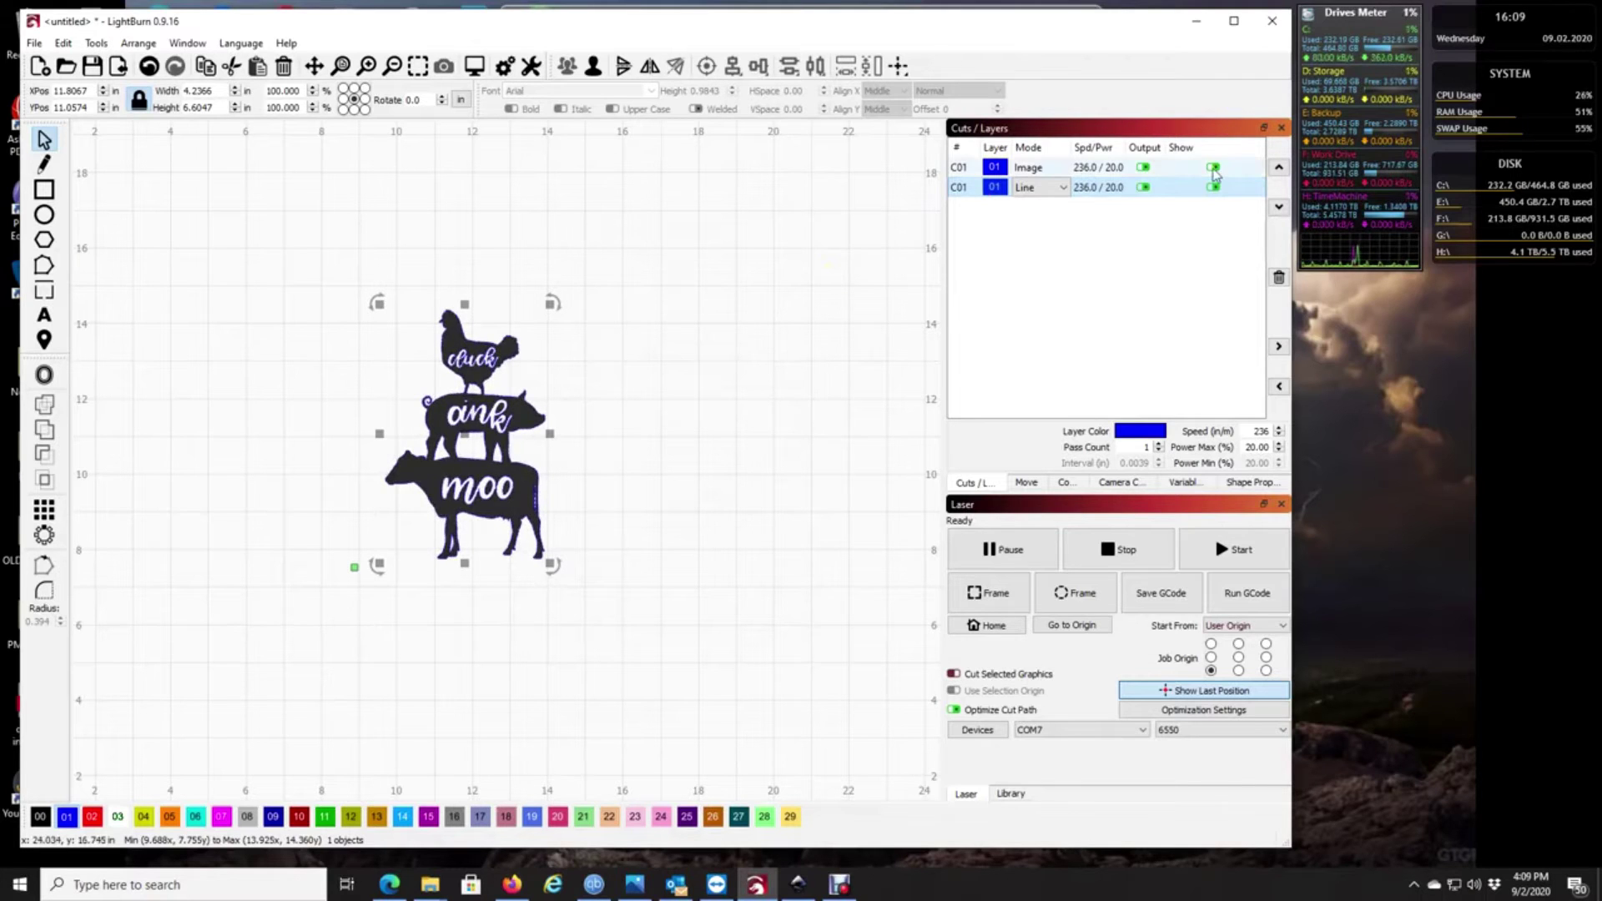
Step: Turn off the image layer's output and switch traced layer C01 to Fill+Line for solid shapes
left_click(1143, 167)
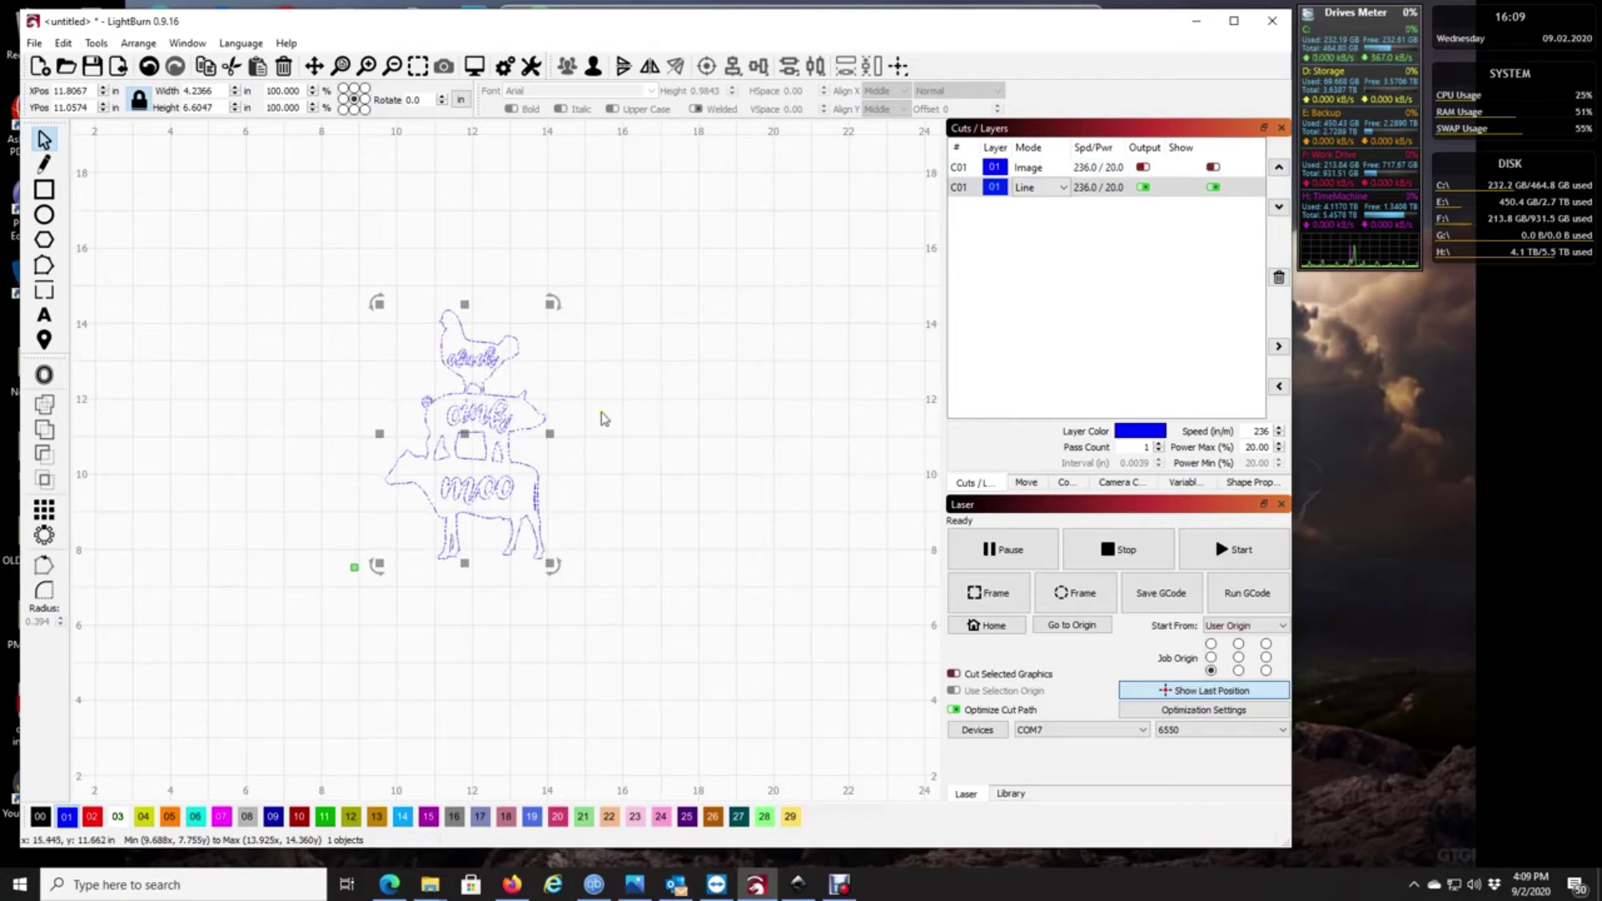
left_click(681, 419)
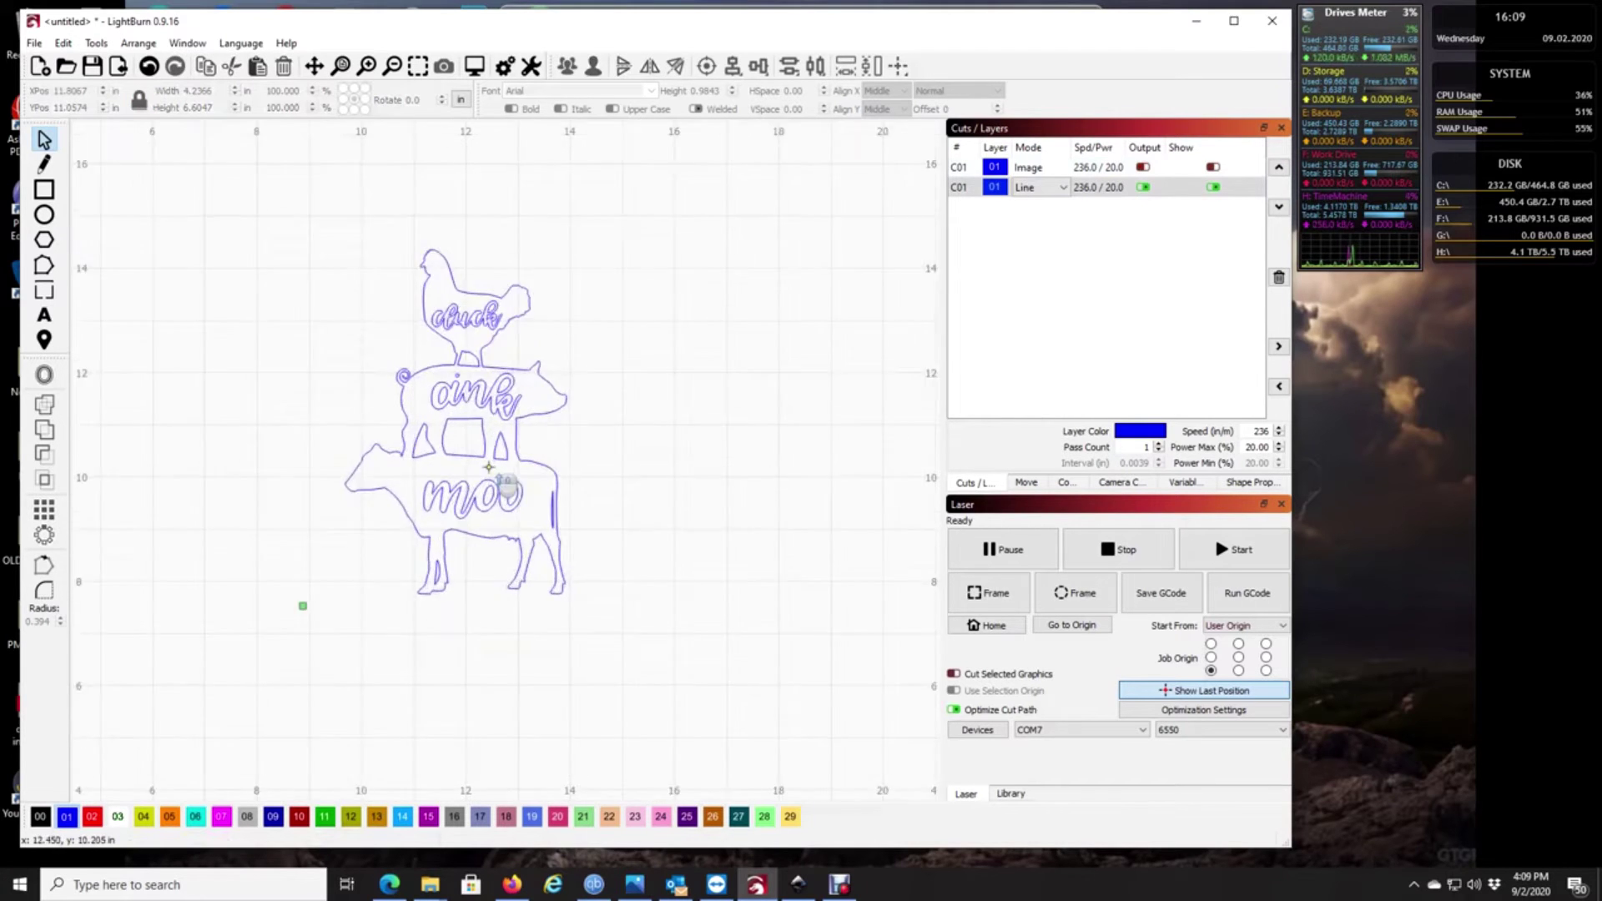
scroll(488, 467, "up", 3)
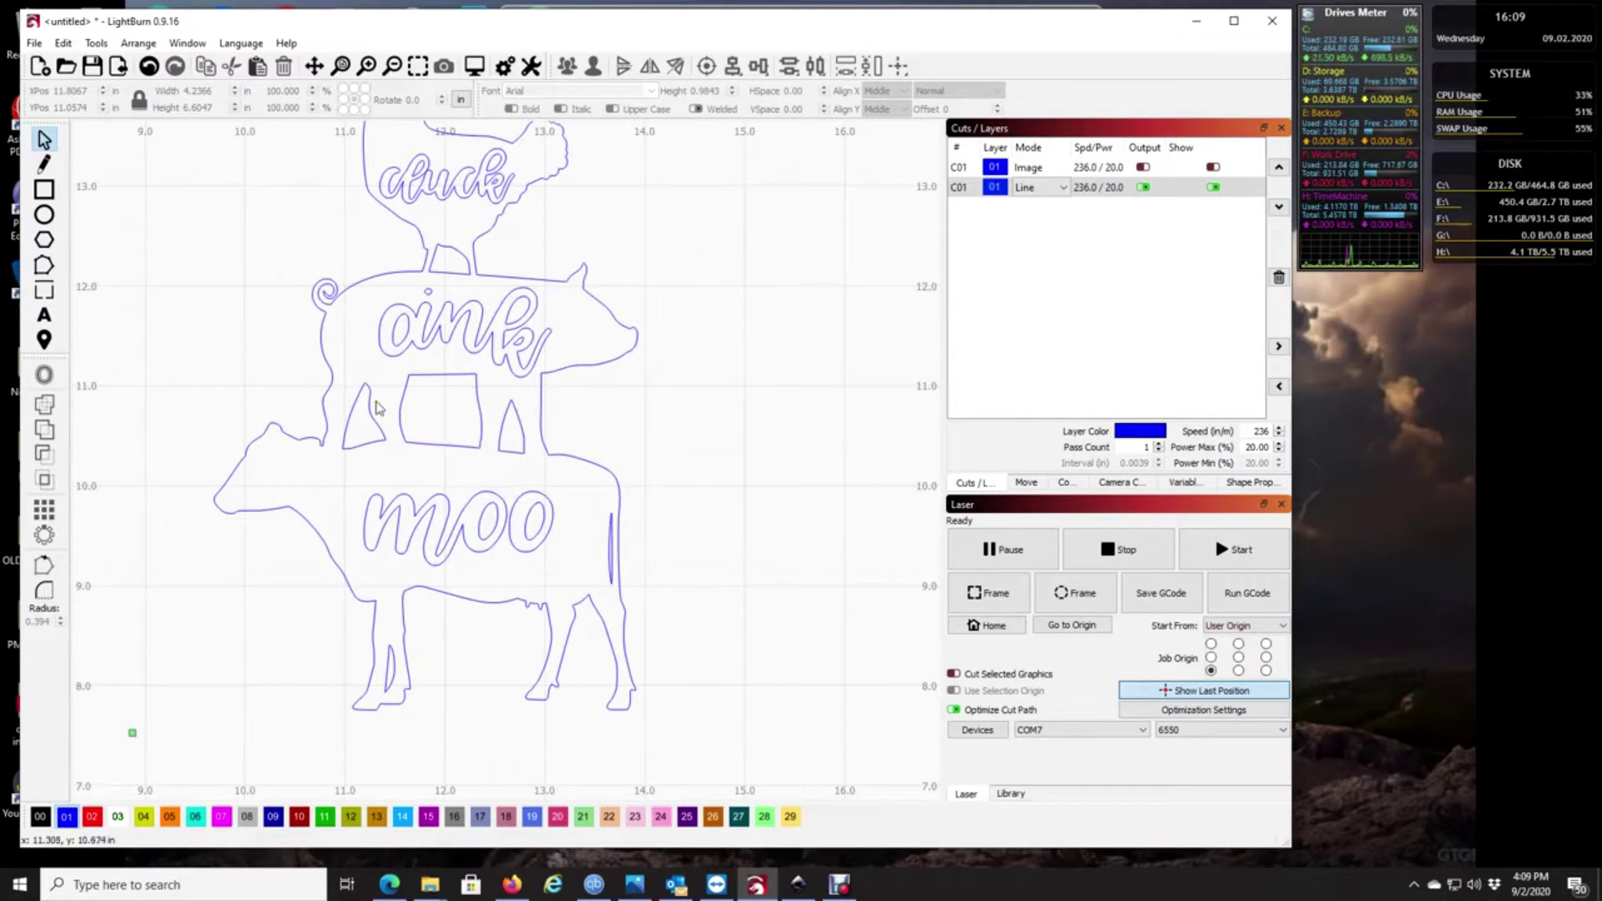
left_click(1053, 188)
left_click(1041, 229)
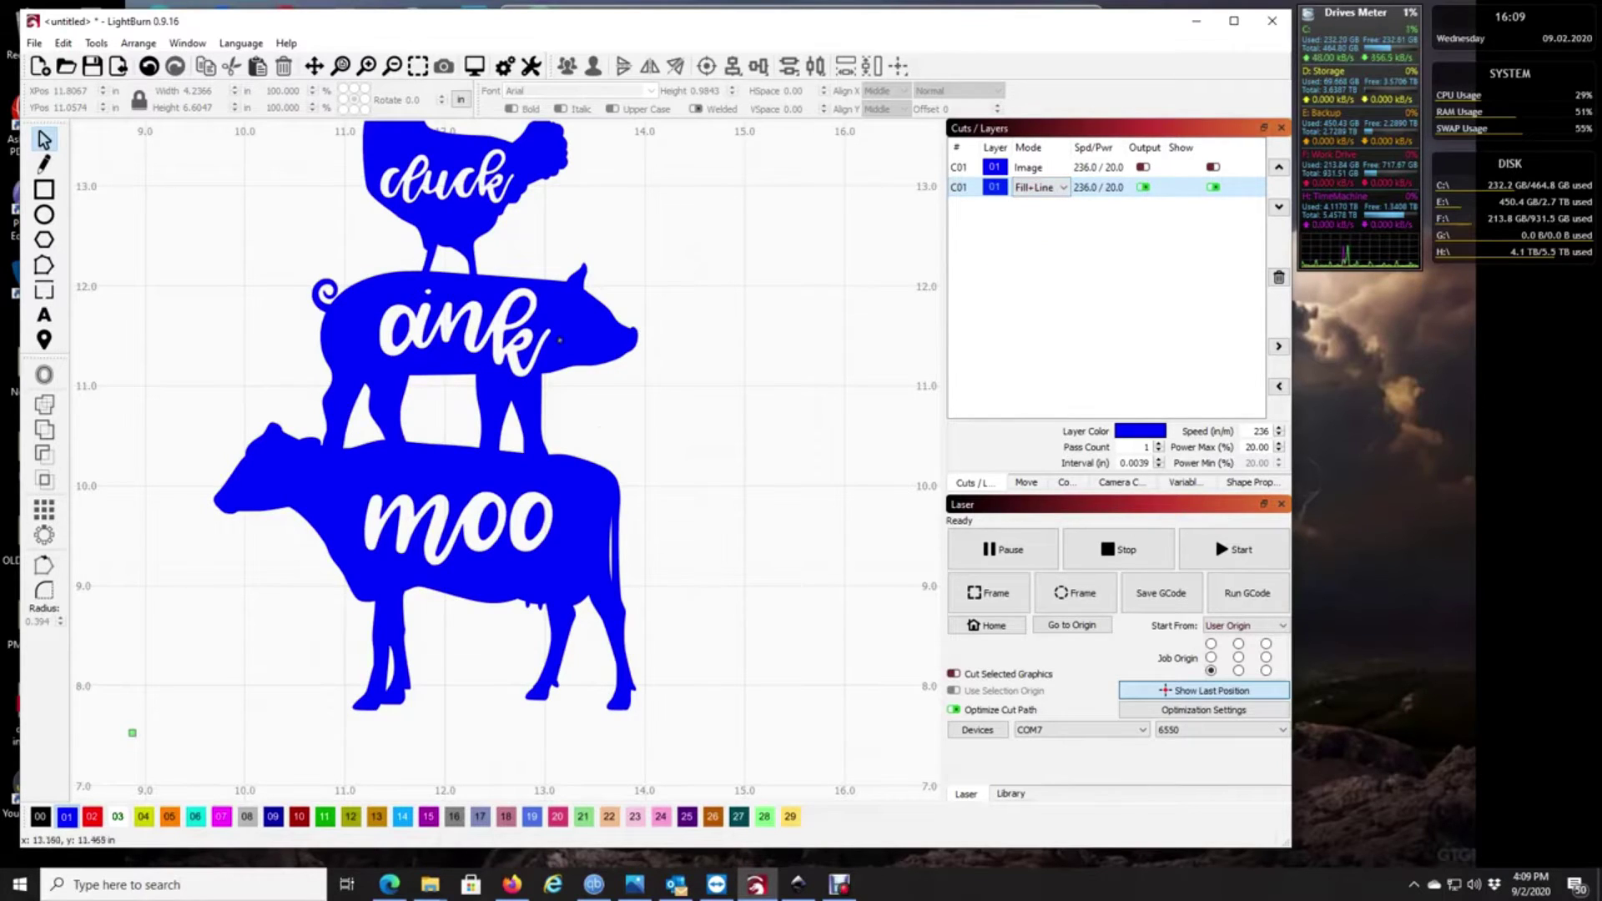
Step: Set C01 back to Line and scale the farm-animal outlines up to about 7.24 × 11.29 in
left_click(1034, 188)
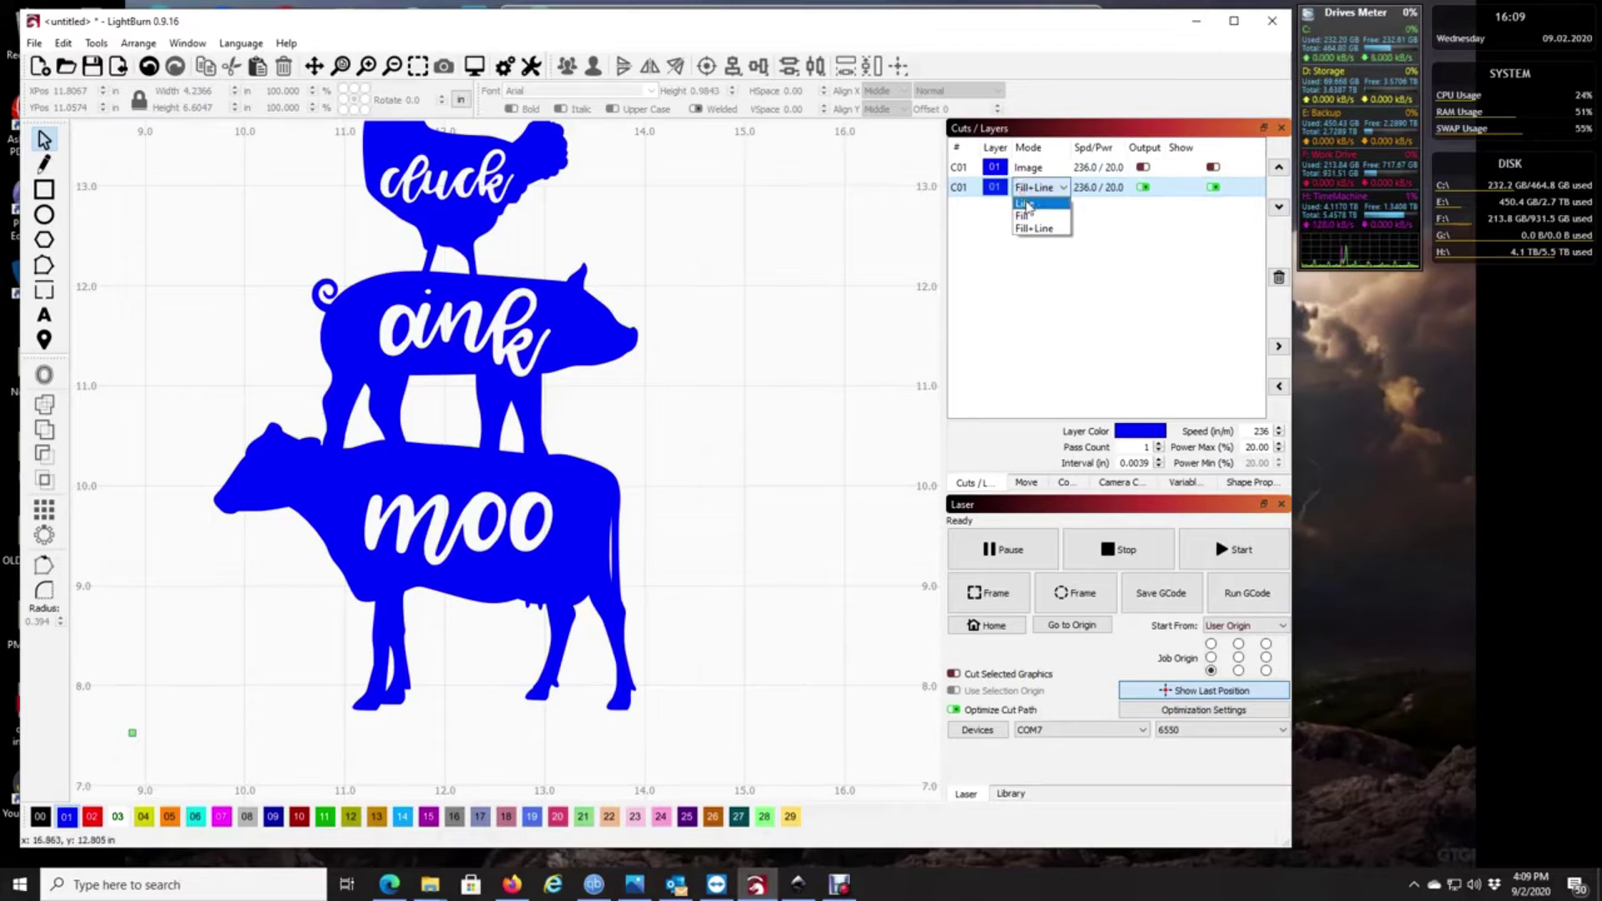
left_click(1028, 205)
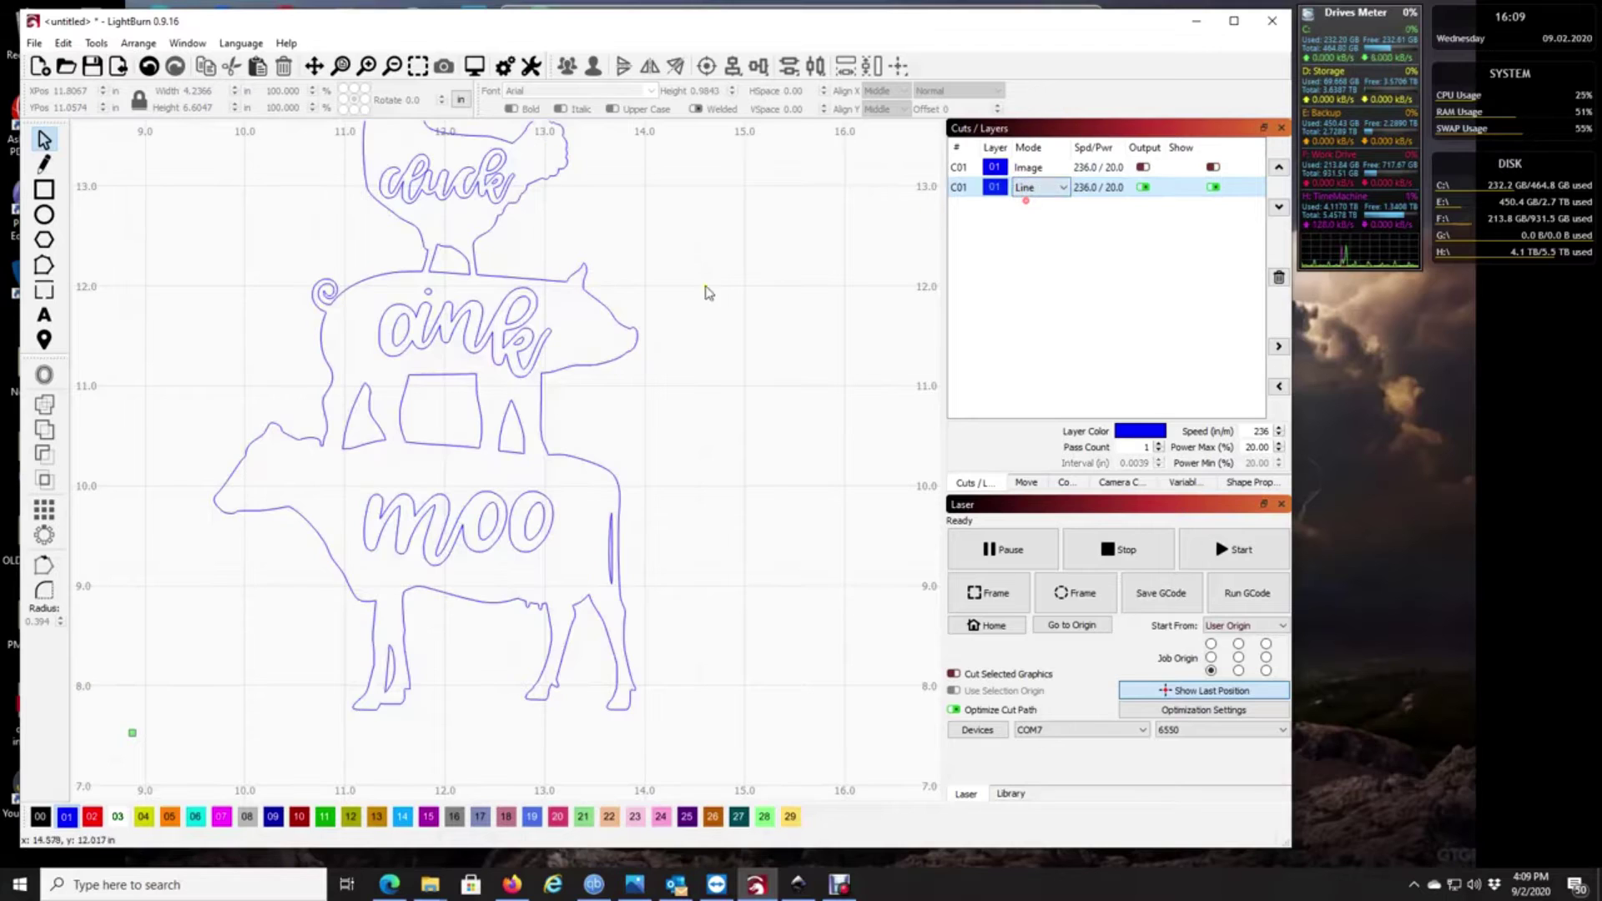
scroll(566, 601, "down", 2)
left_click(575, 598)
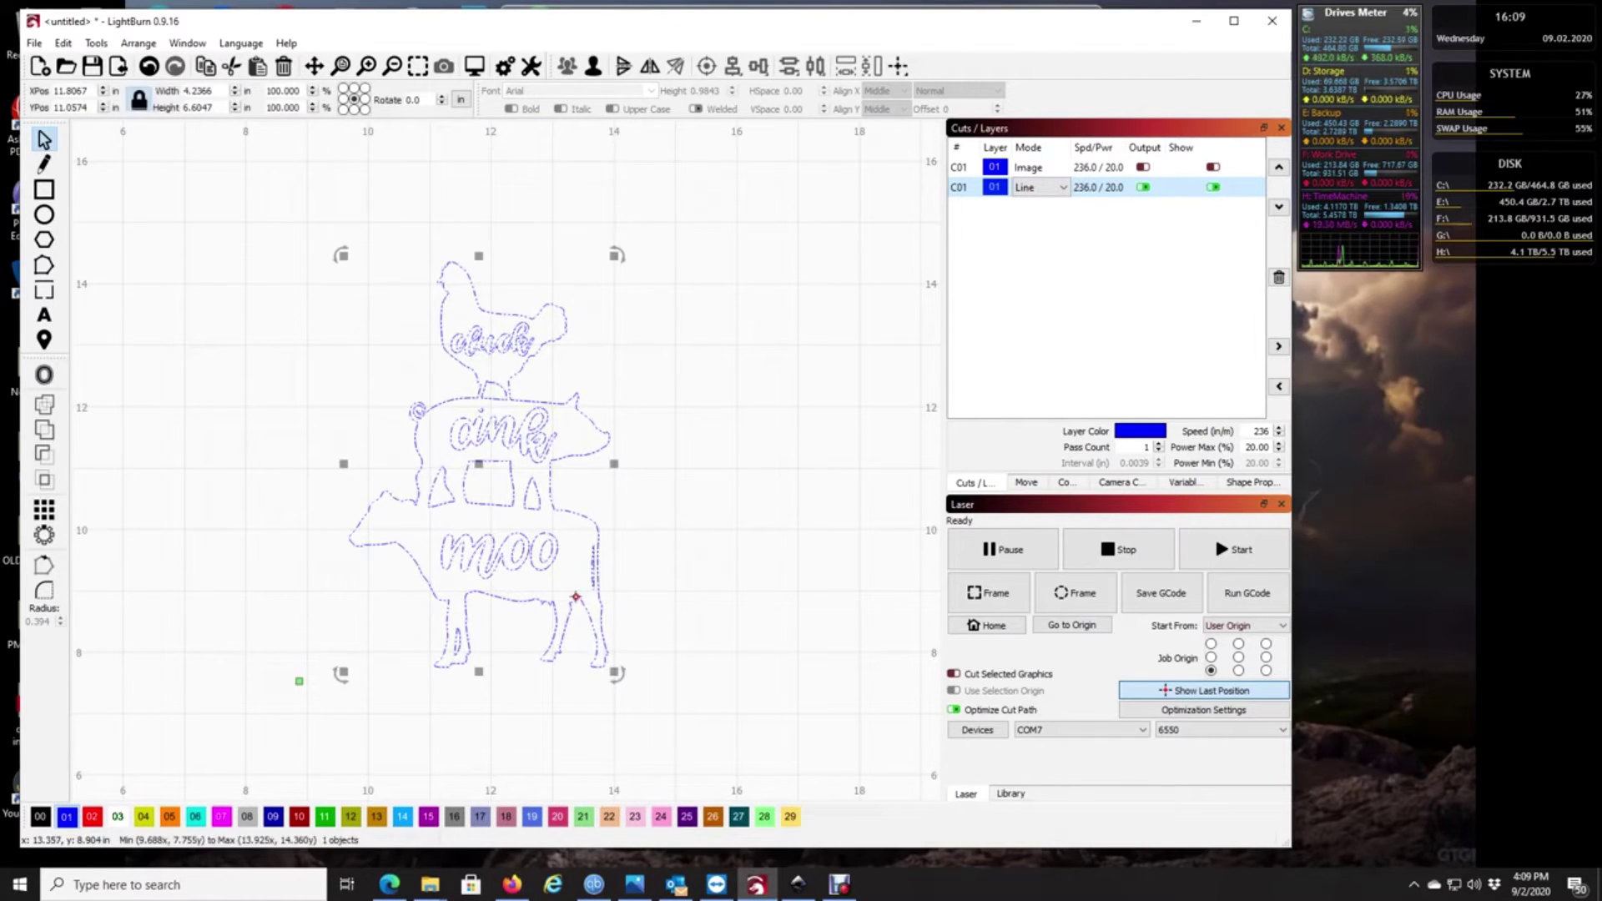
left_click_drag(611, 260, 799, 134)
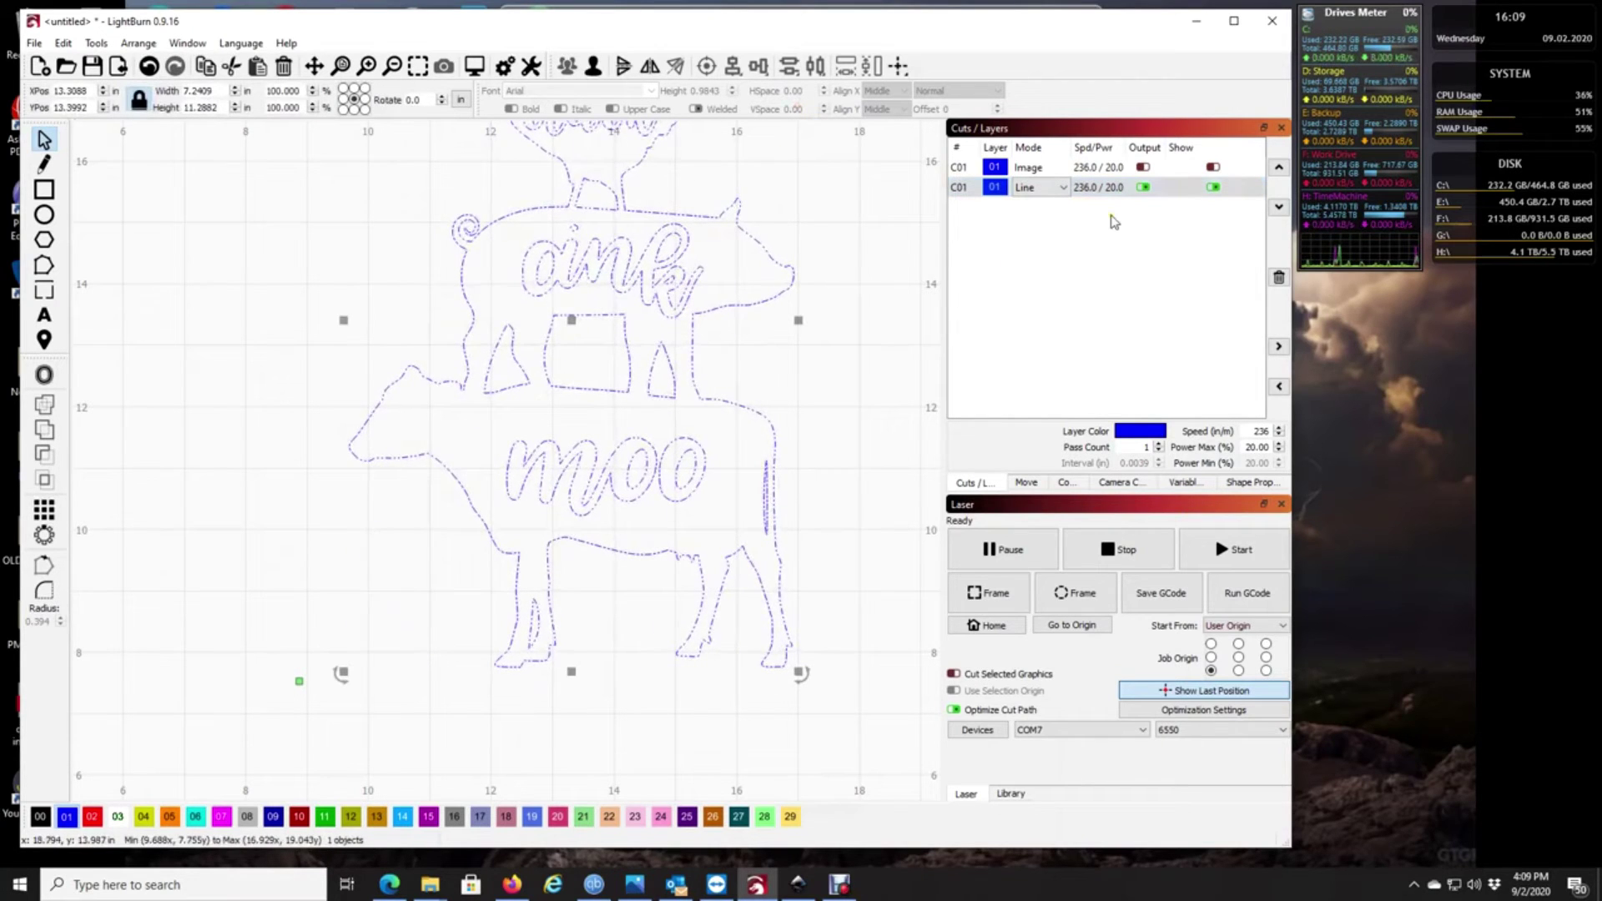
left_click(829, 404)
scroll(565, 442, "down", 3)
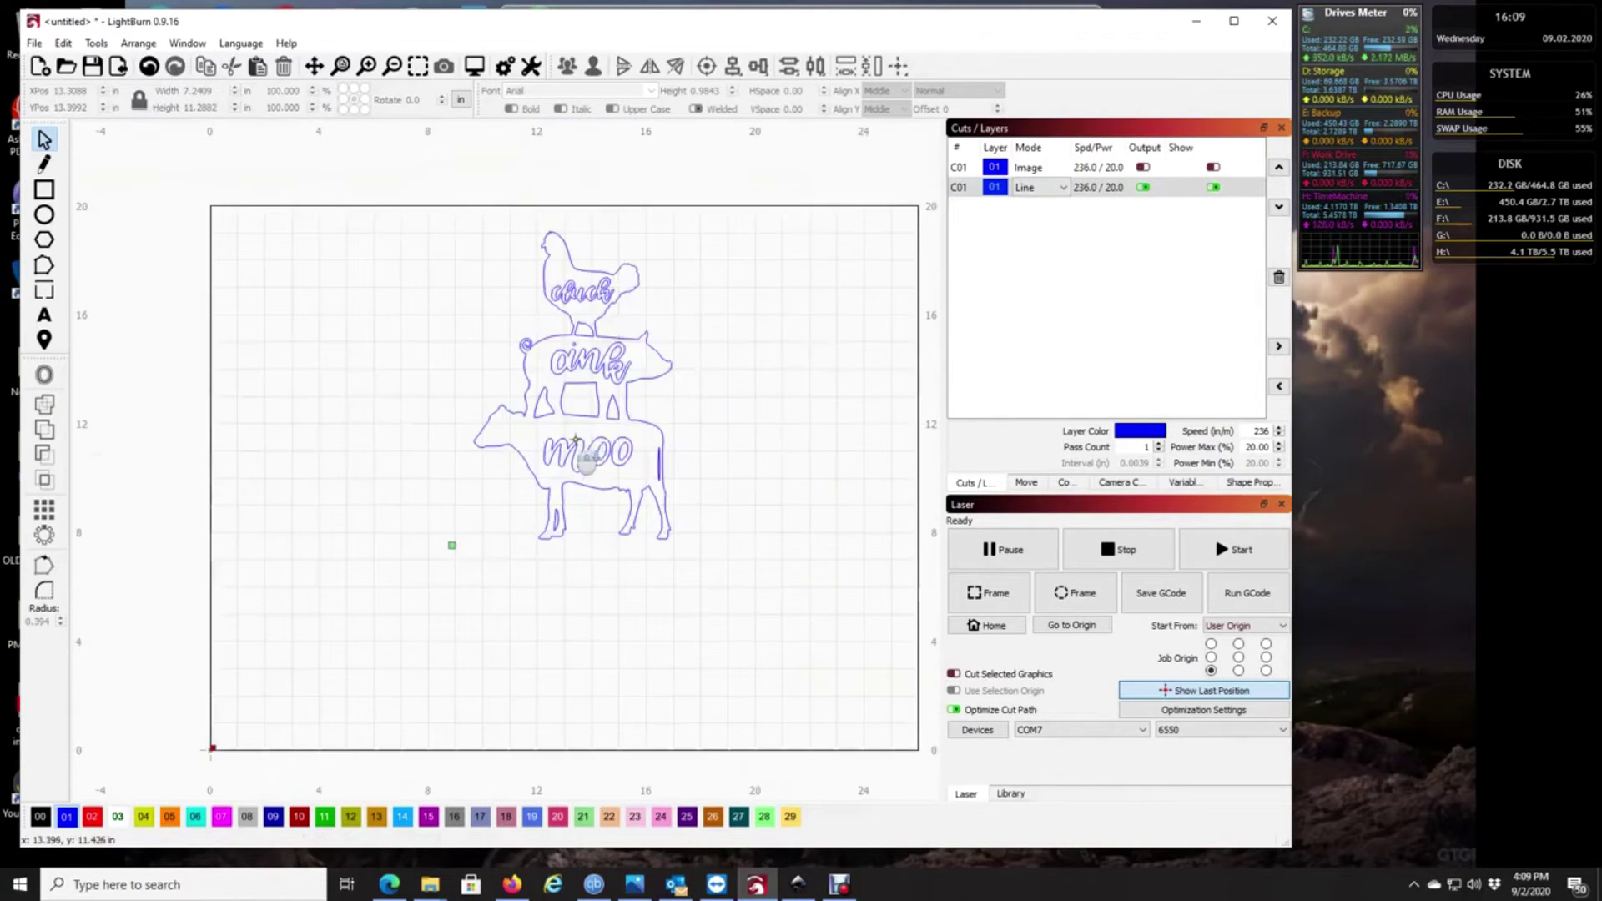
left_click(608, 430)
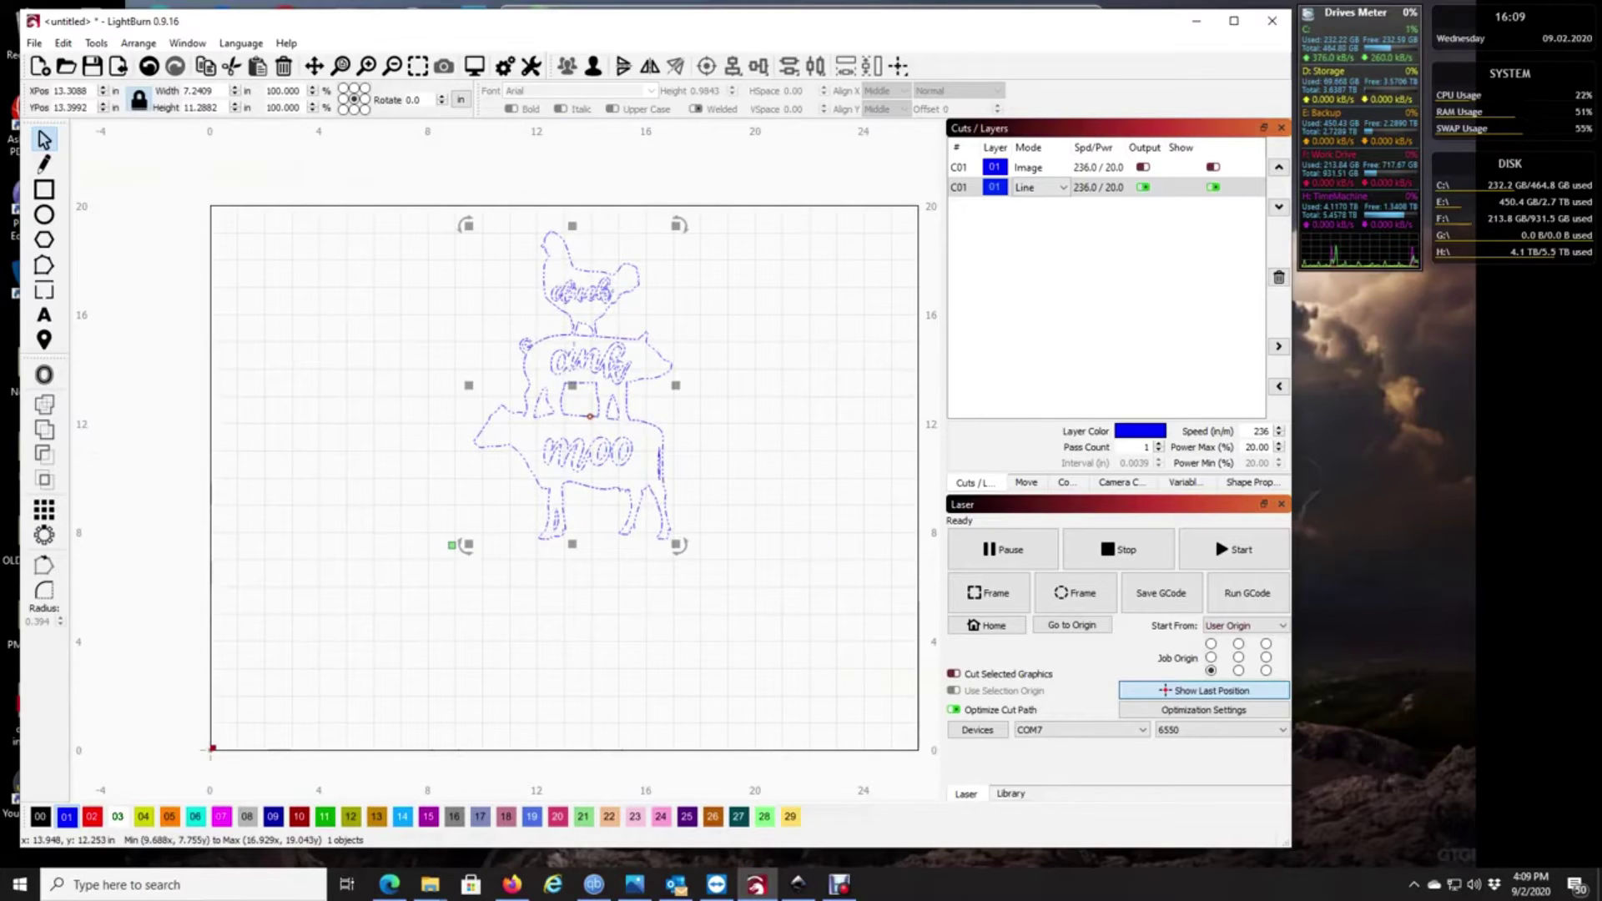
Step: Delete the traced farm-animal vectors and the original farm-animal image
key("Delete")
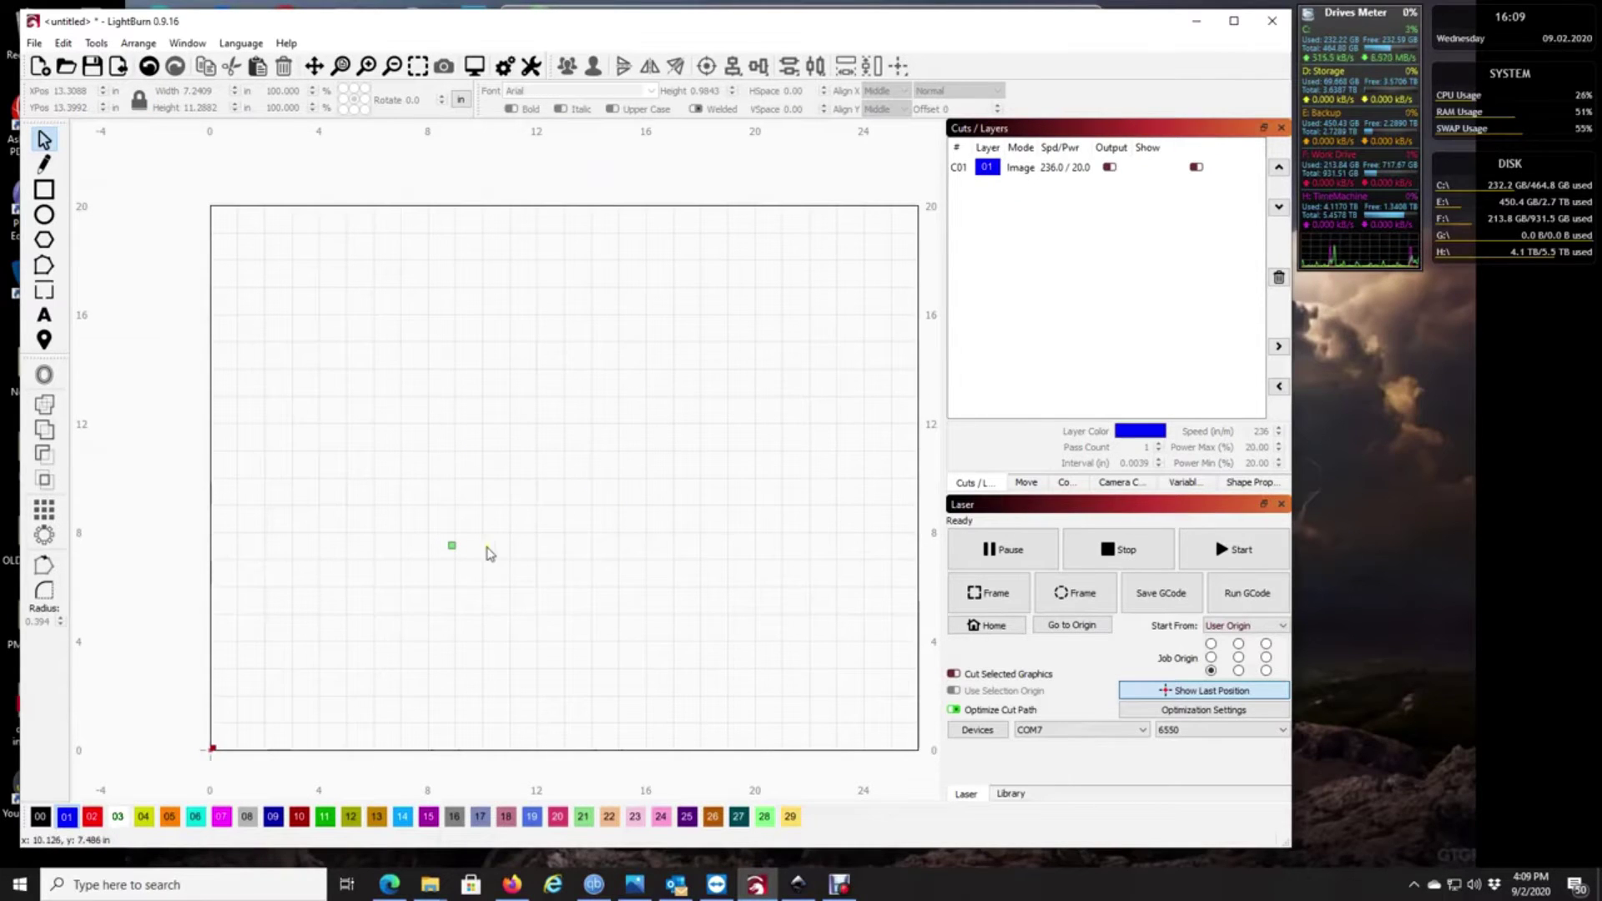
left_click(1023, 167)
left_click(1196, 167)
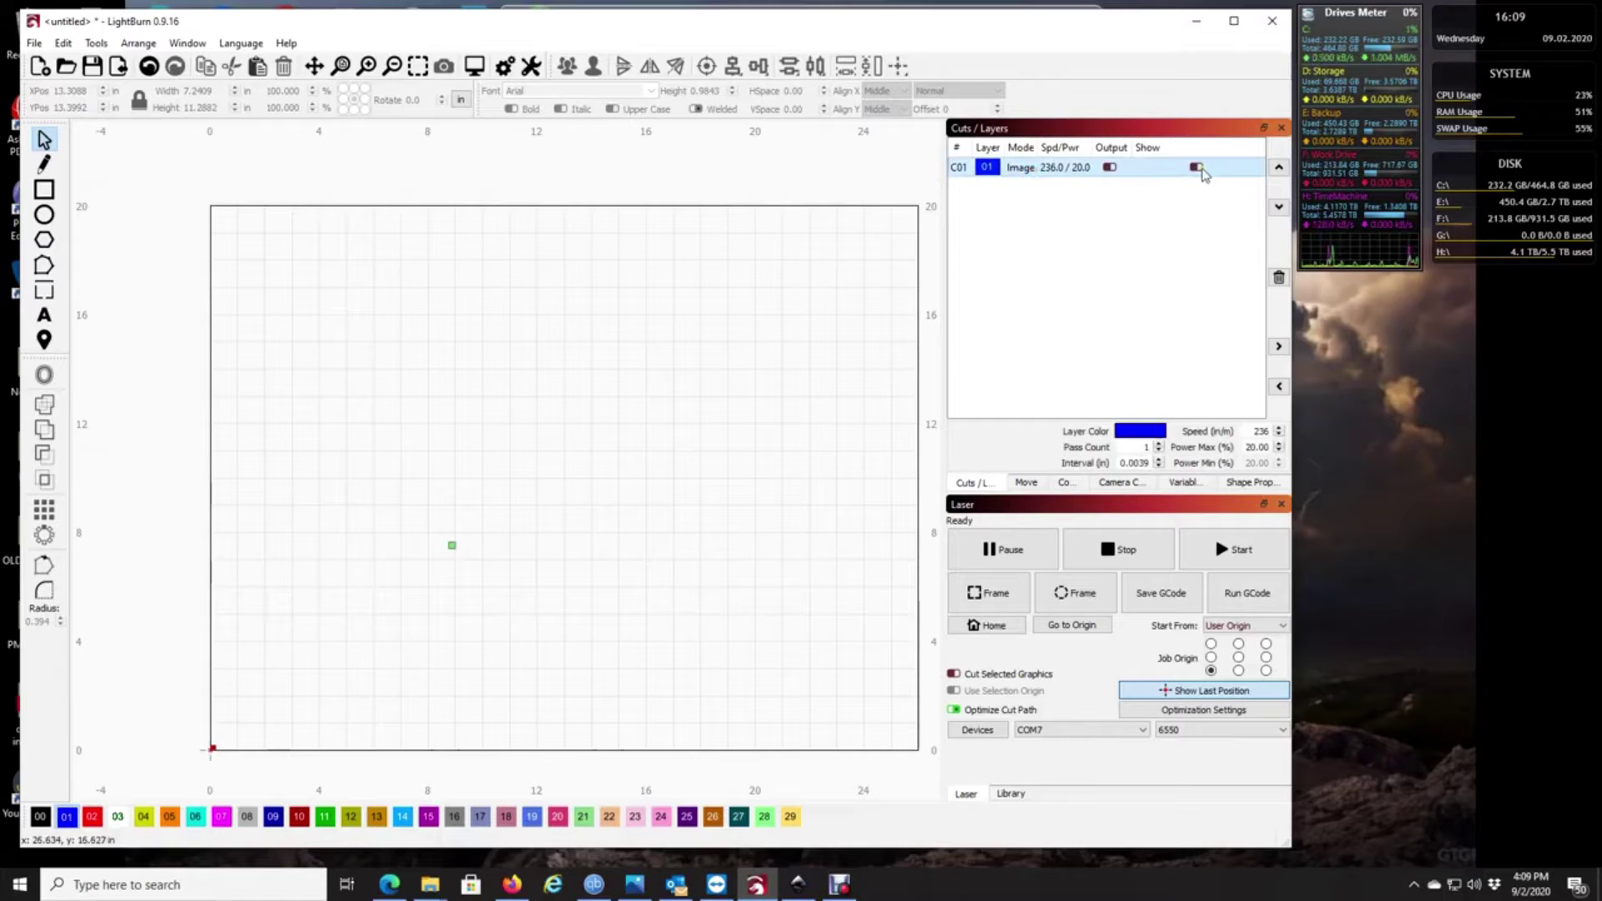
left_click(557, 457)
key("Delete")
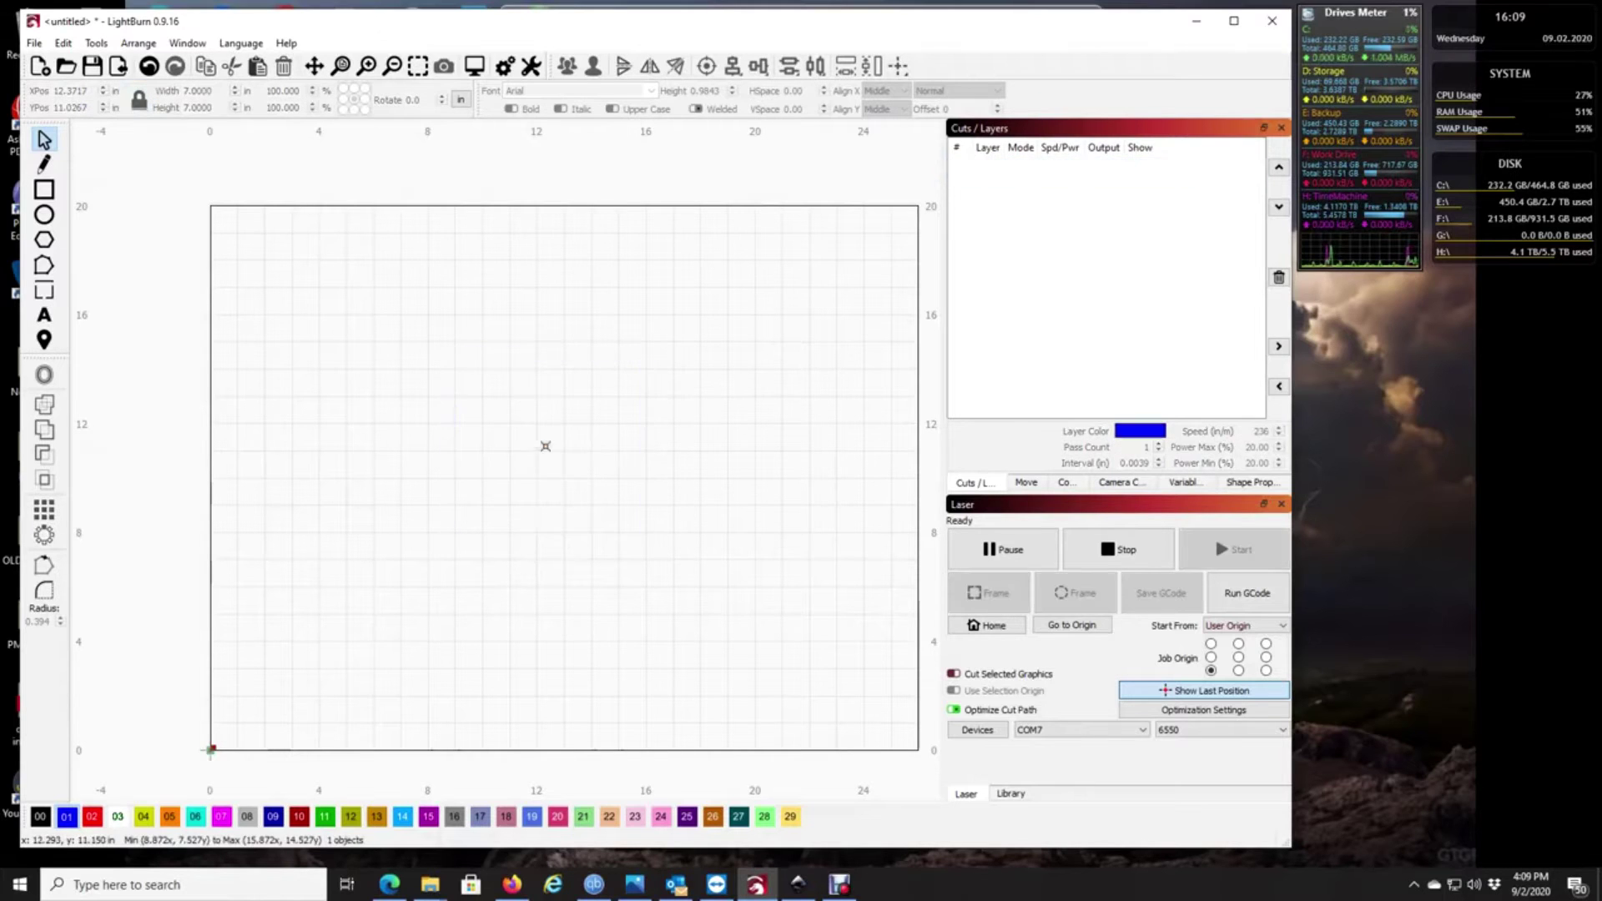
Step: Start a new project and place the Air Force seal PNG, about 10.67 in square, with output on
left_click(39, 66)
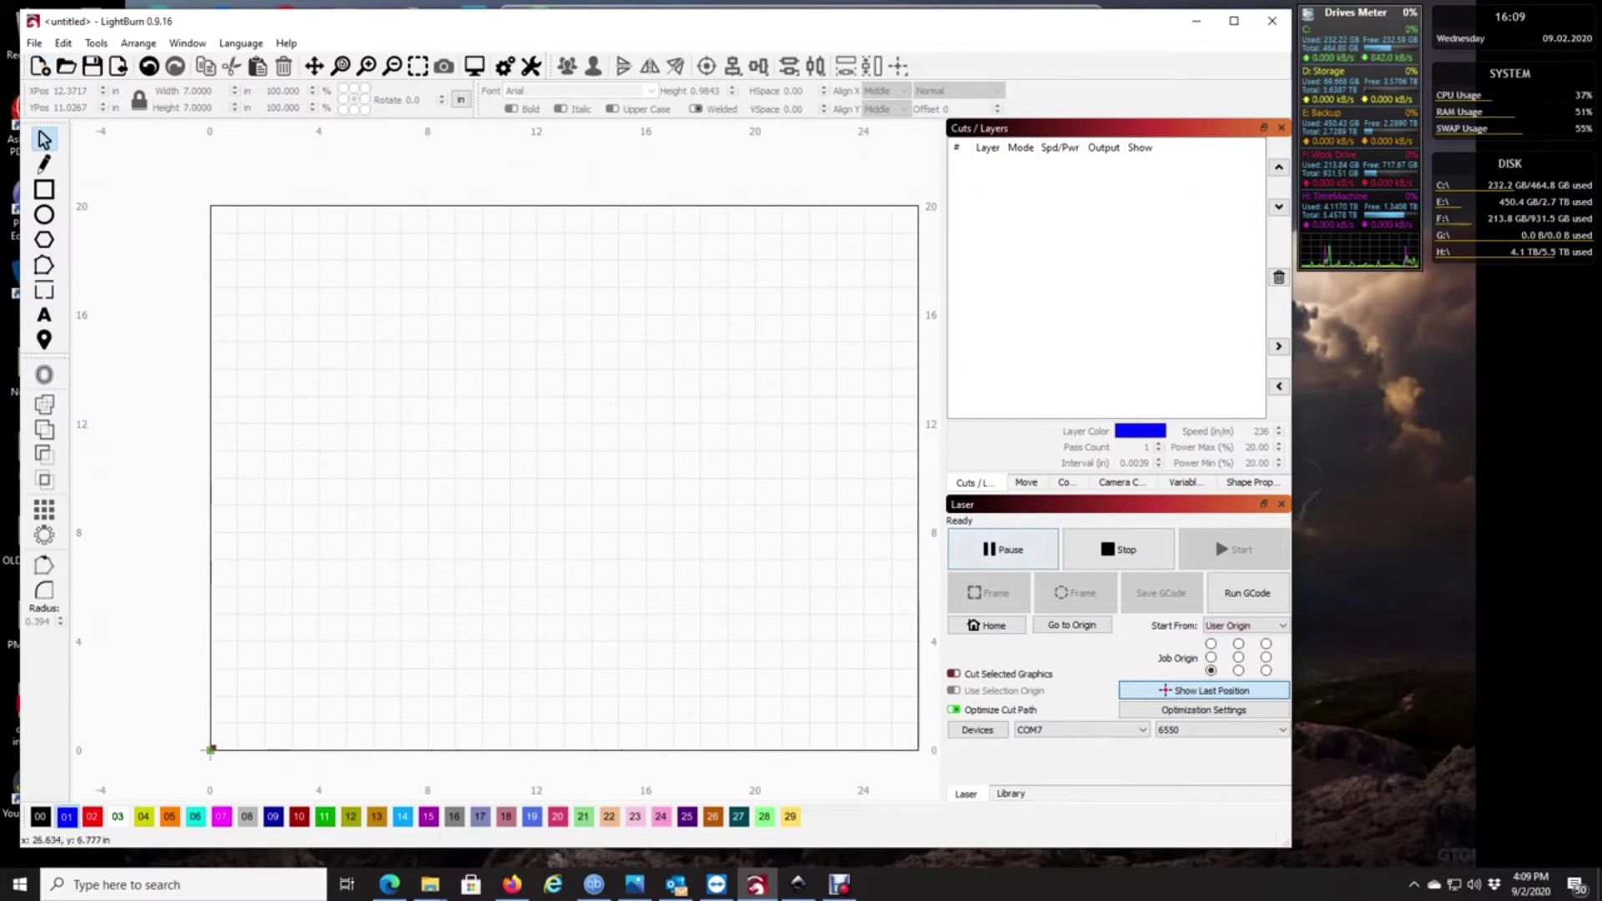
key("super+e")
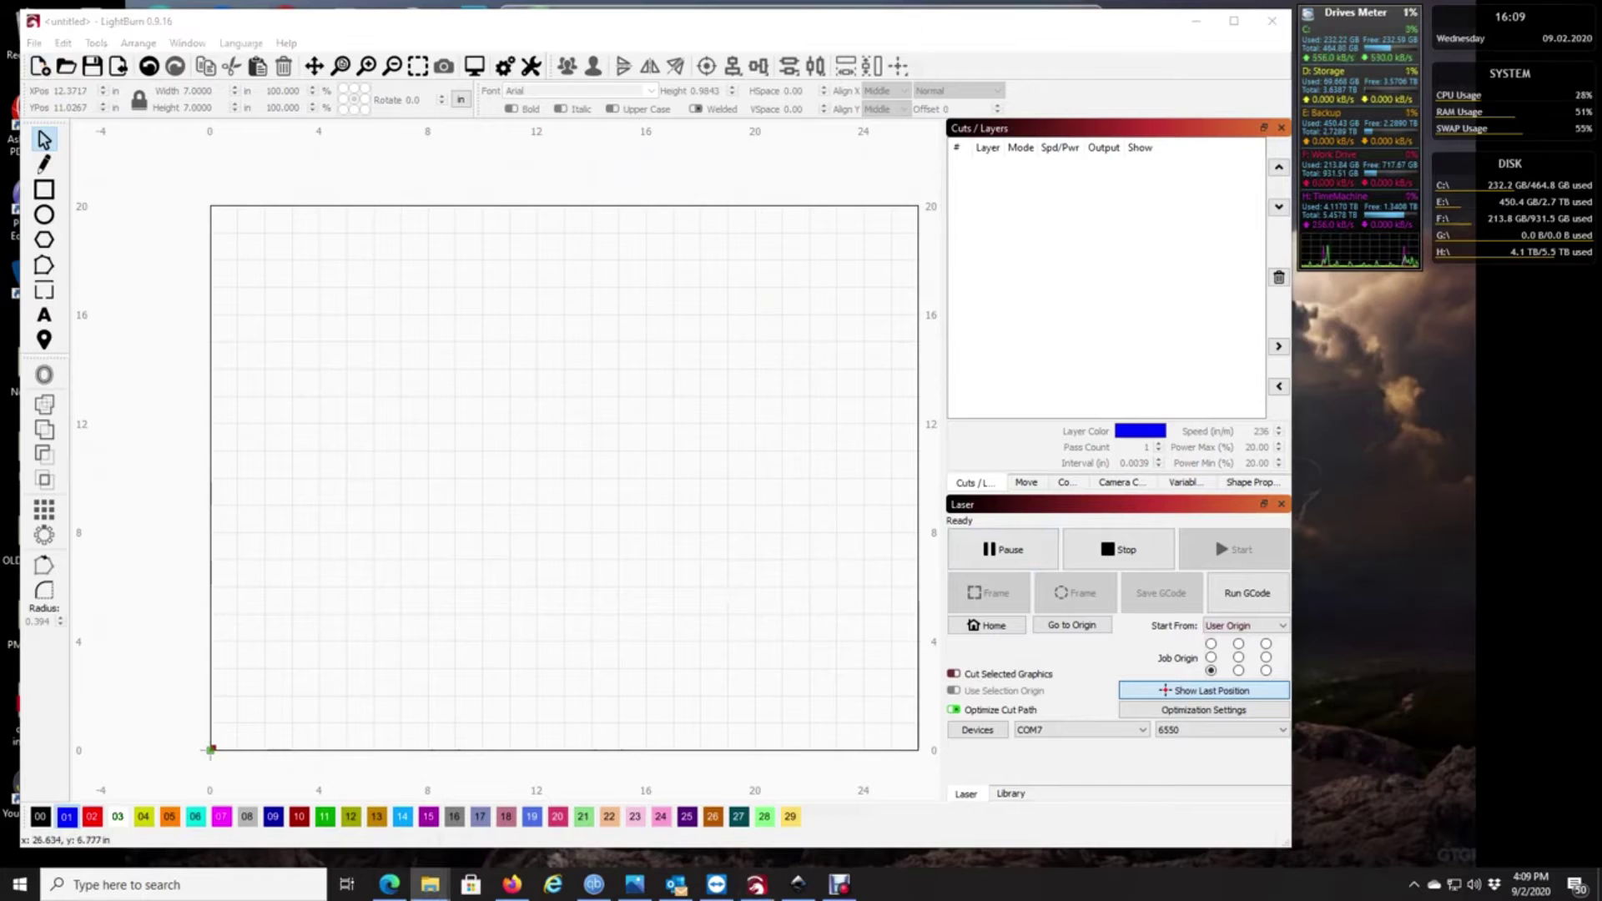
left_click_drag(1085, 422, 477, 476)
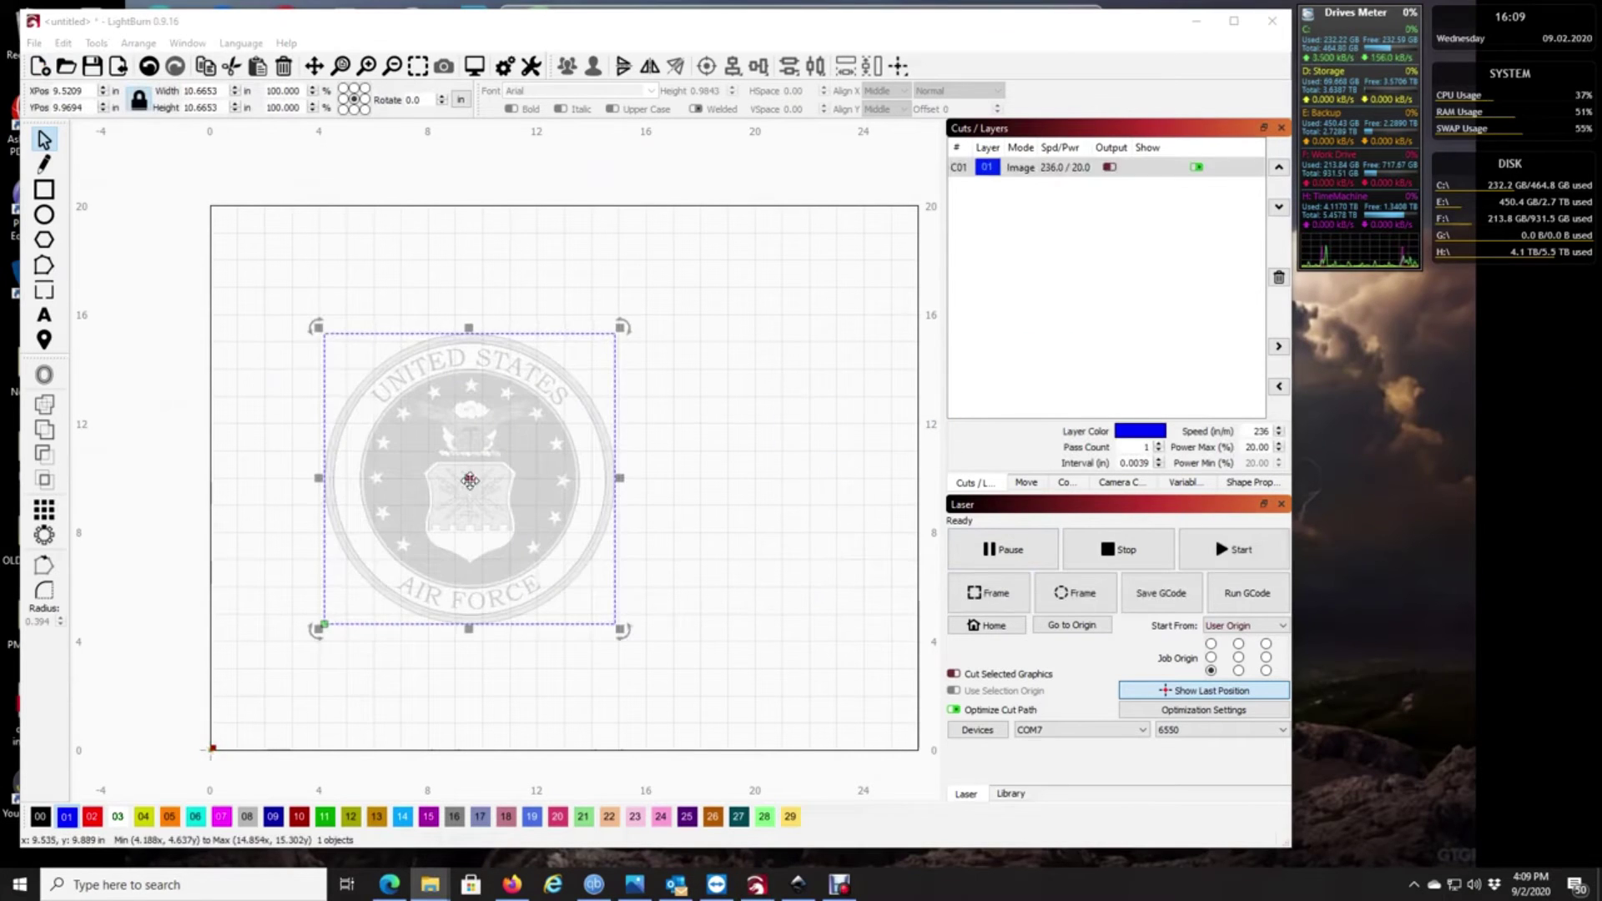
left_click(667, 387)
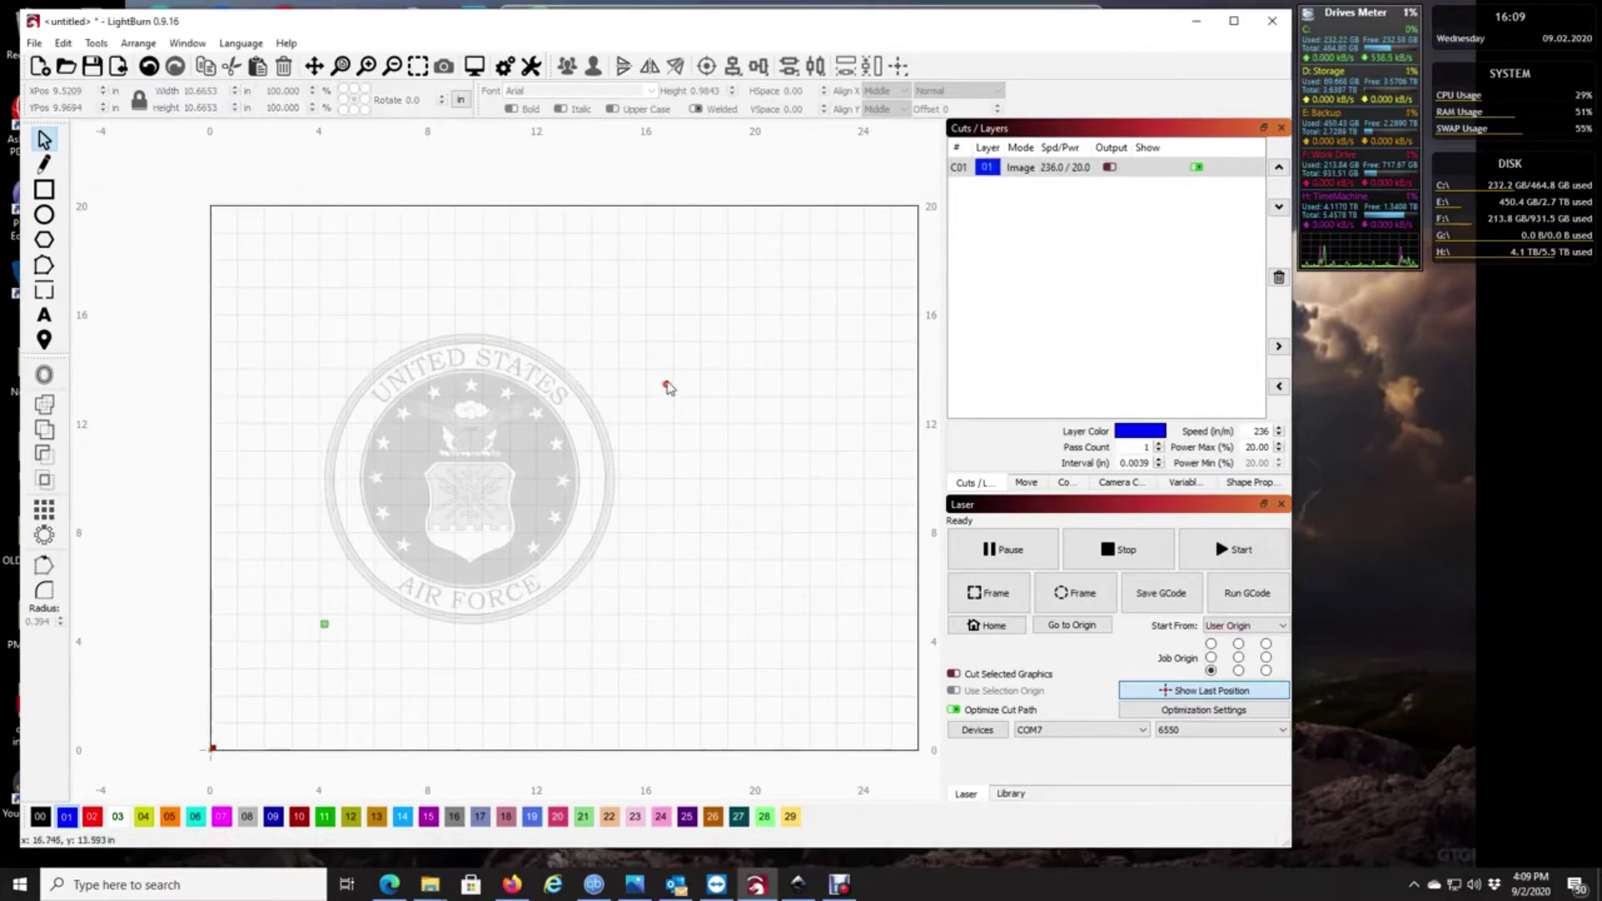
left_click(1109, 167)
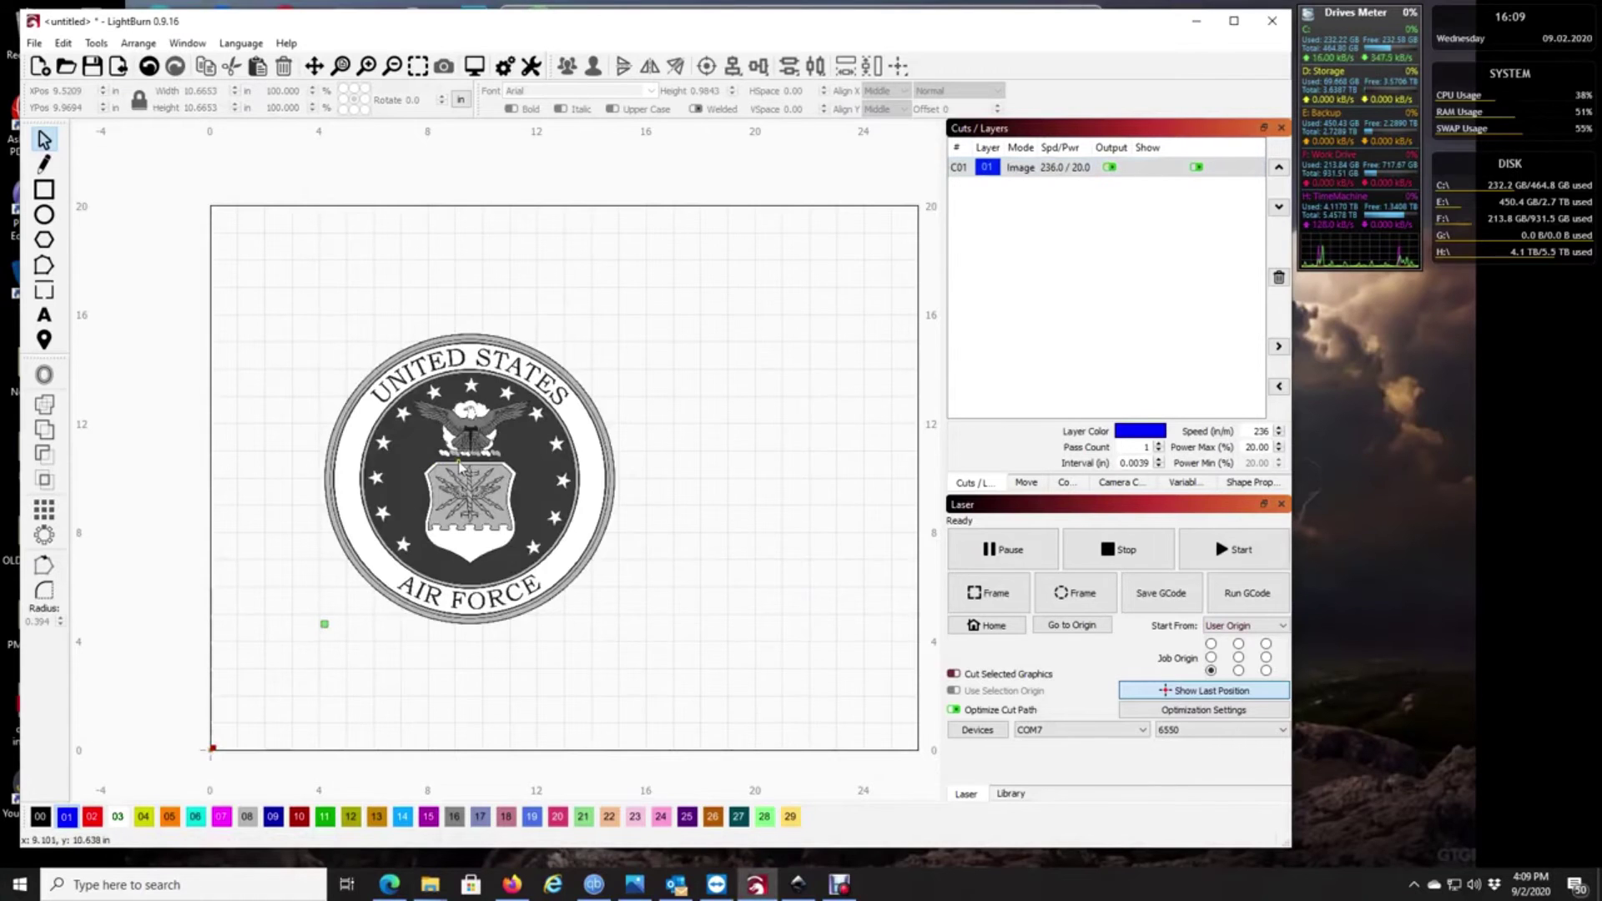
scroll(459, 463, "up", 3)
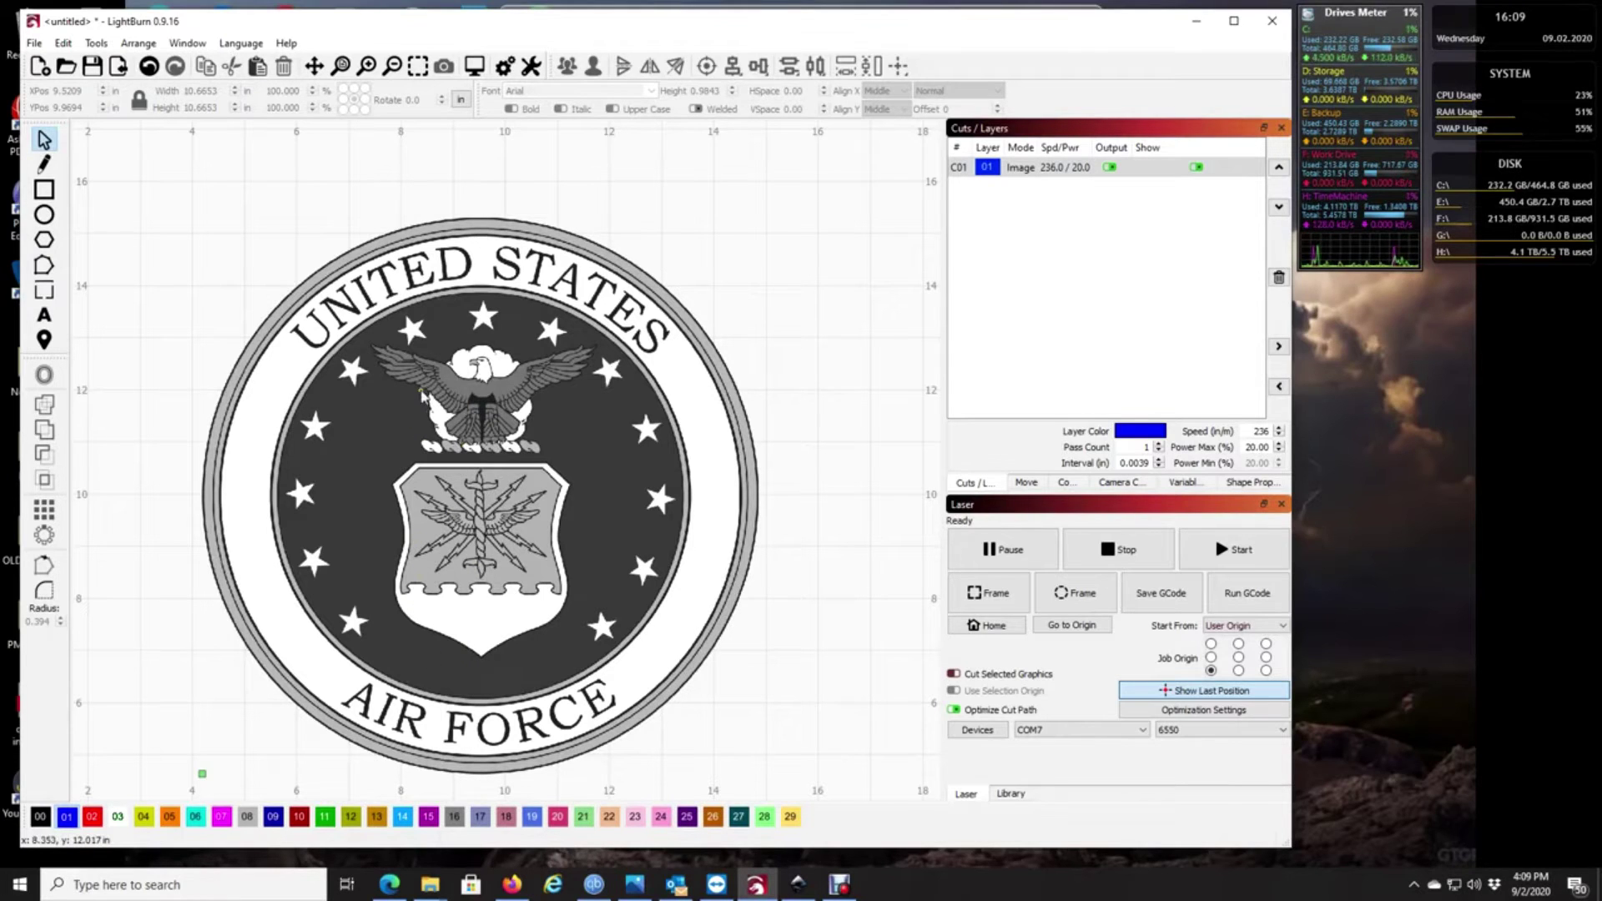
Step: Open Trace Image on the Air Force seal and enlarge the dialog for a big preview at Threshold 128
left_click(479, 282)
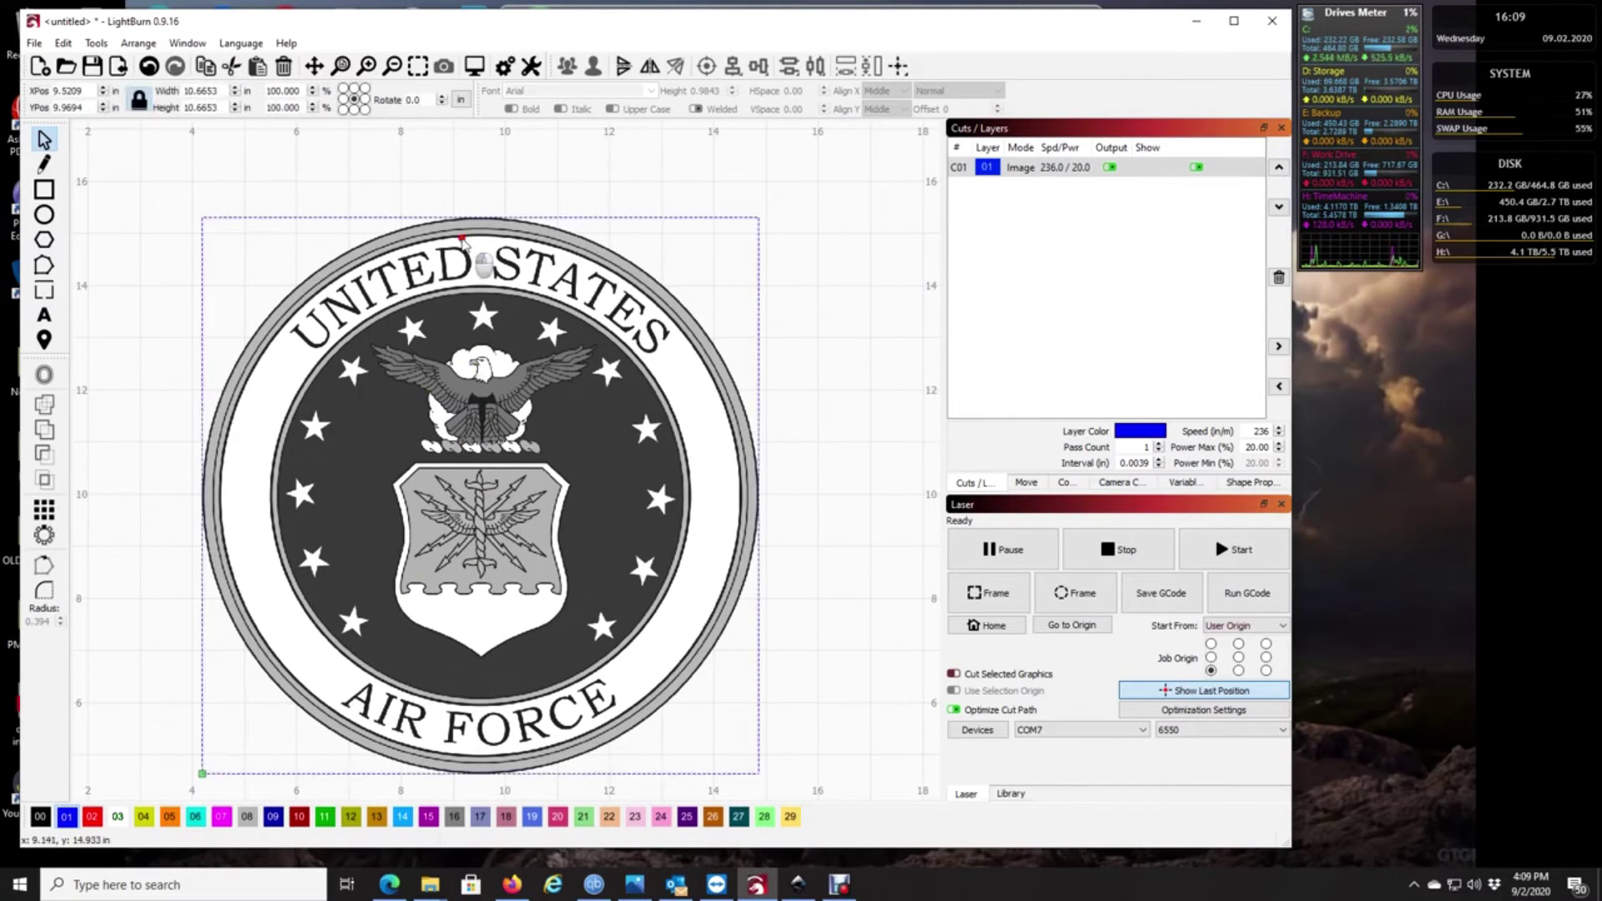
left_click(124, 44)
mouse_move(96, 44)
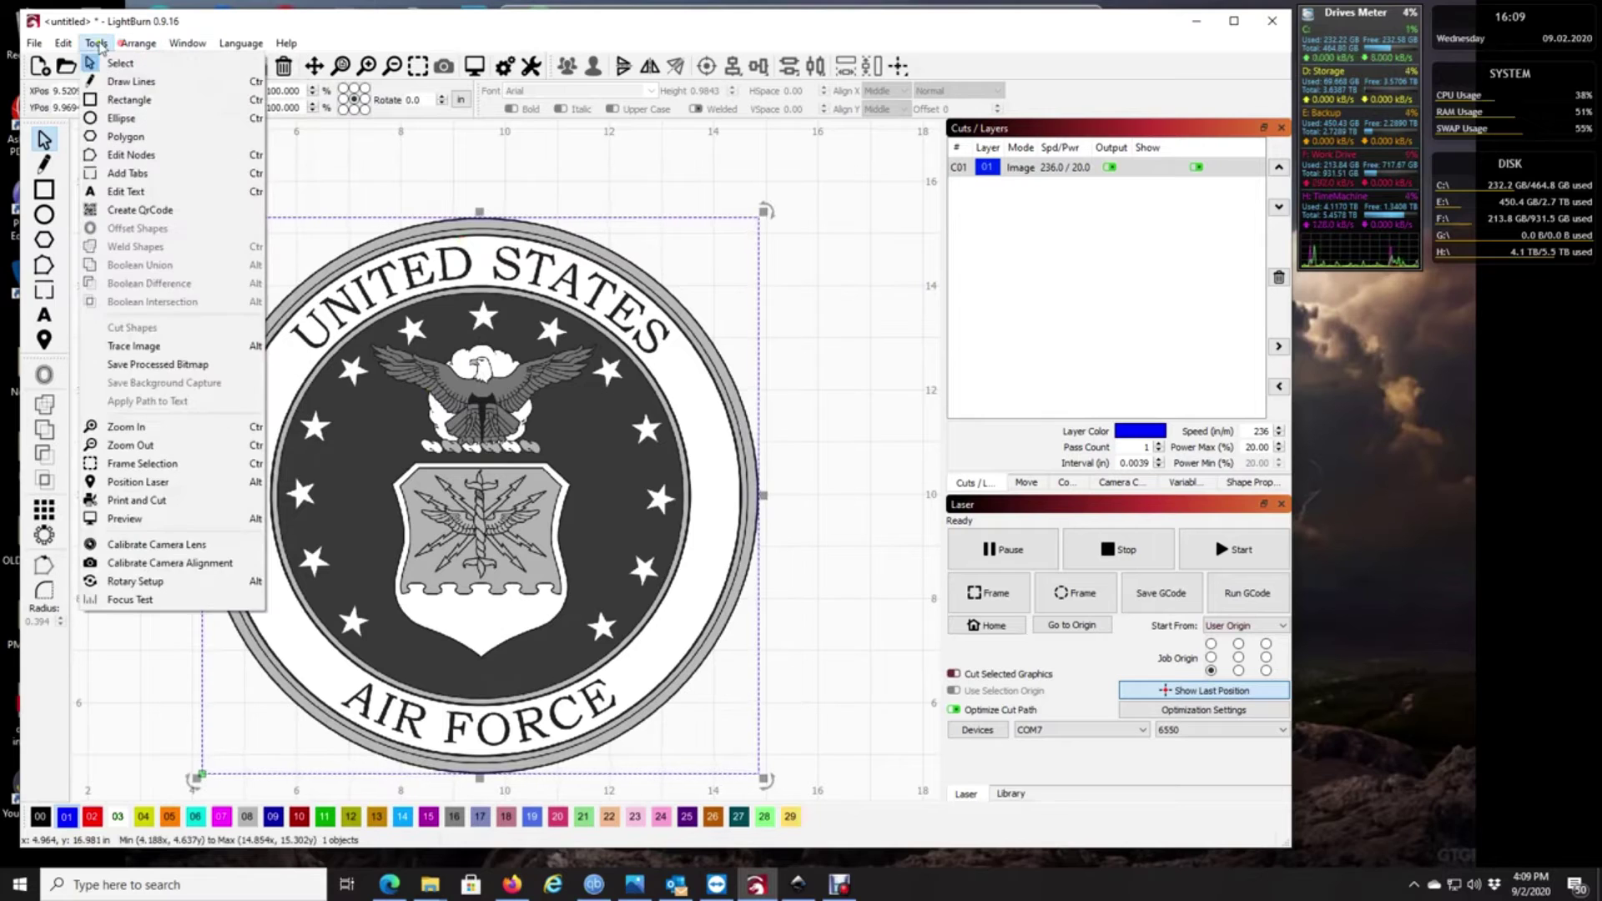
left_click(141, 344)
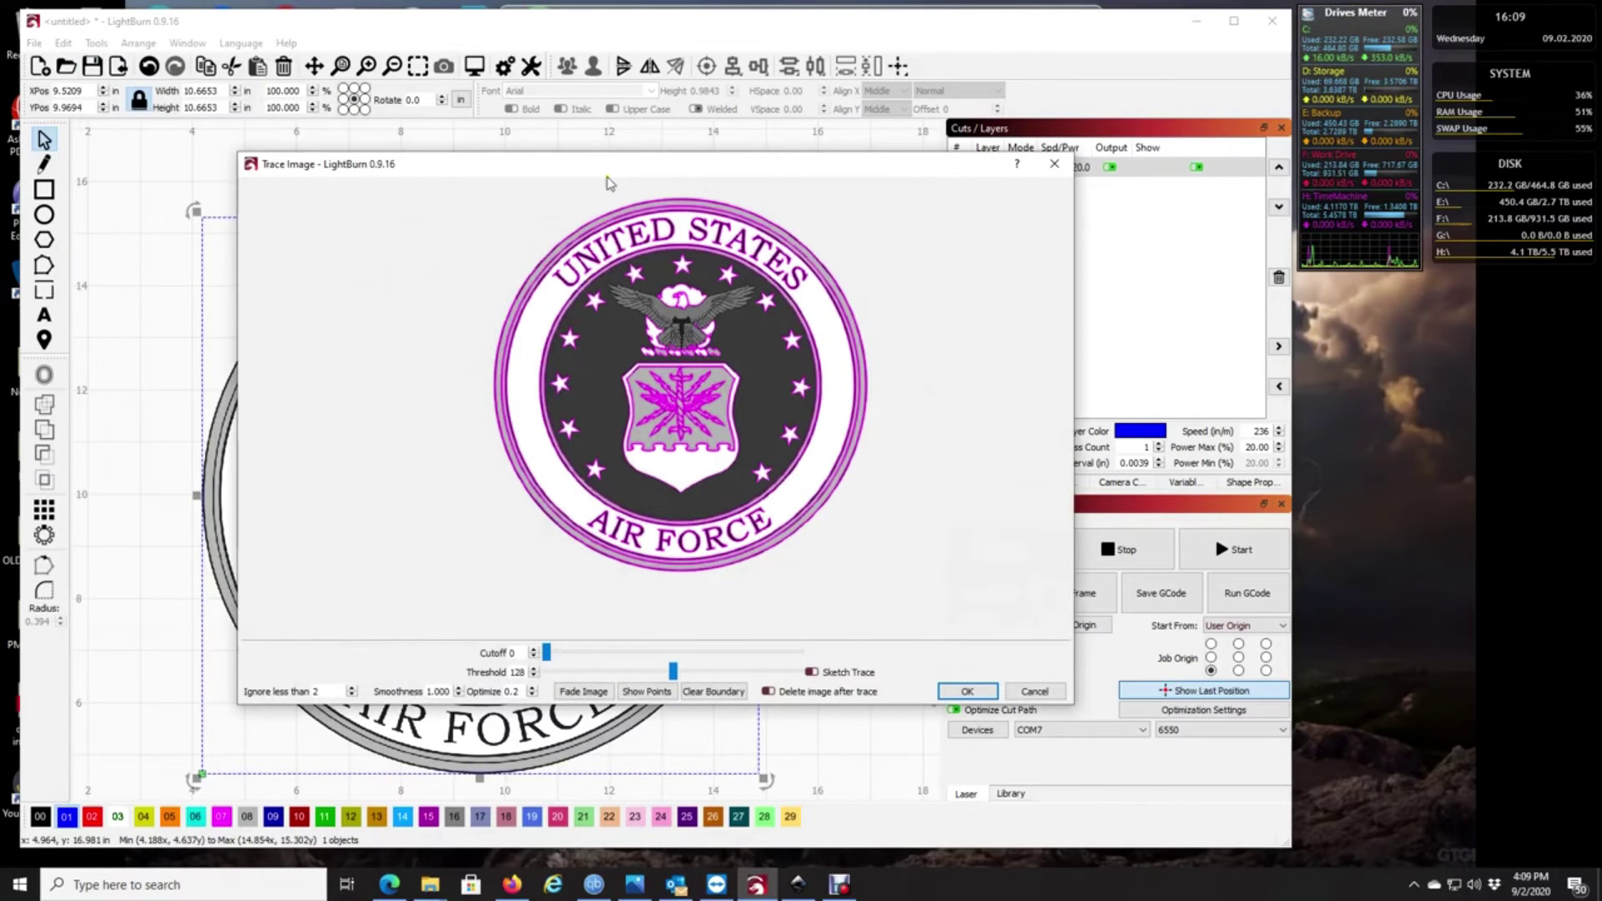
left_click_drag(604, 171, 546, 135)
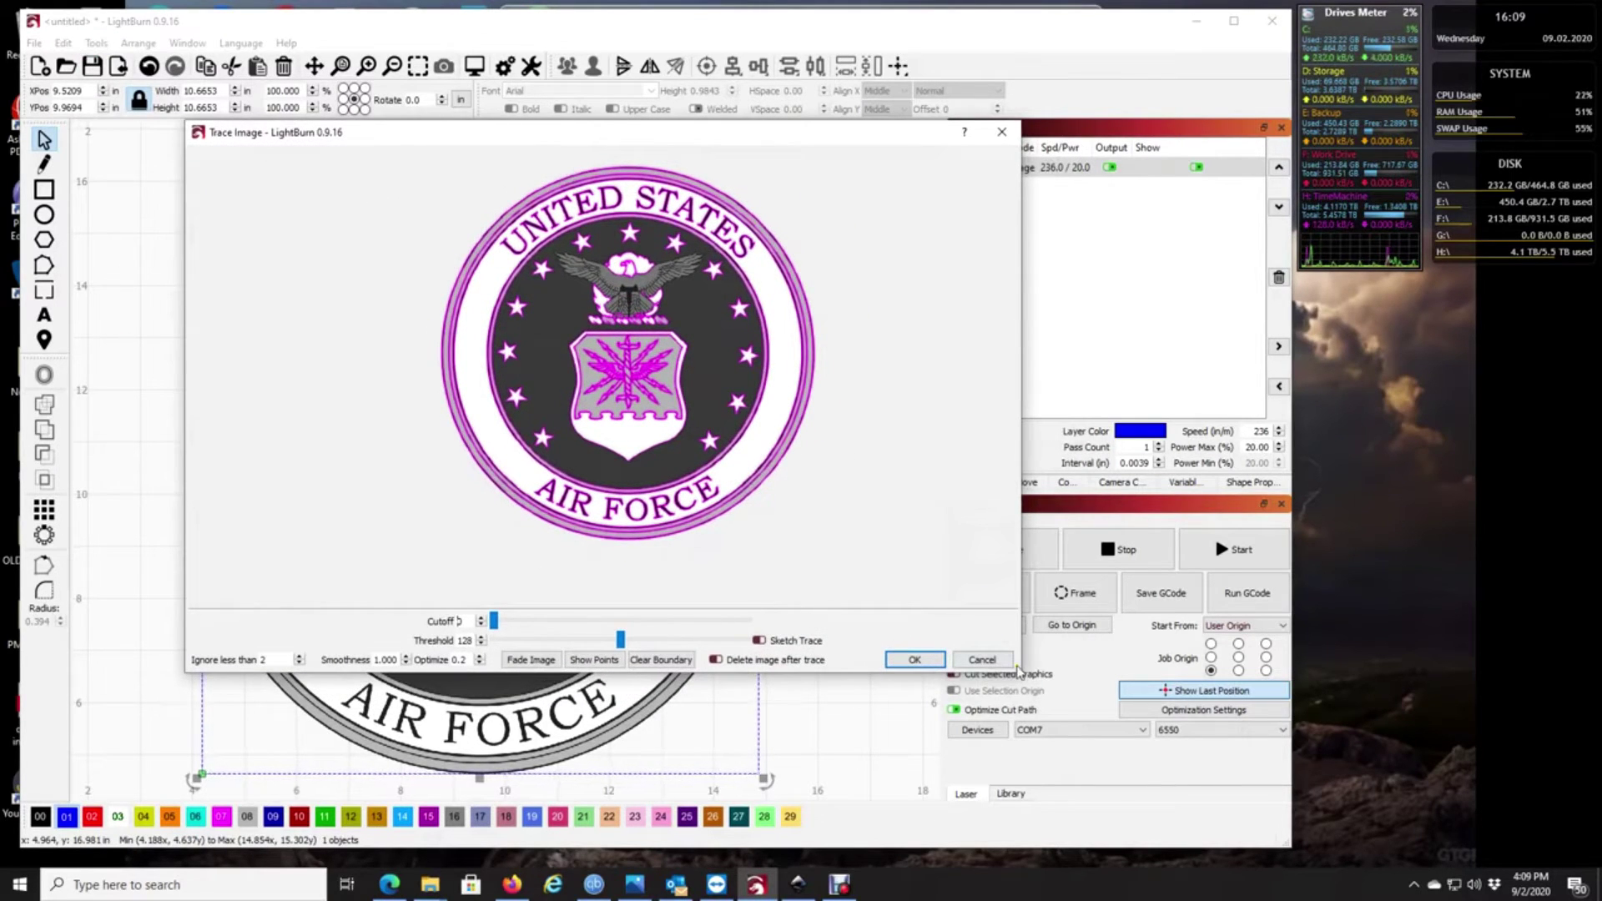
left_click_drag(1021, 673, 1137, 680)
left_click_drag(990, 682, 990, 821)
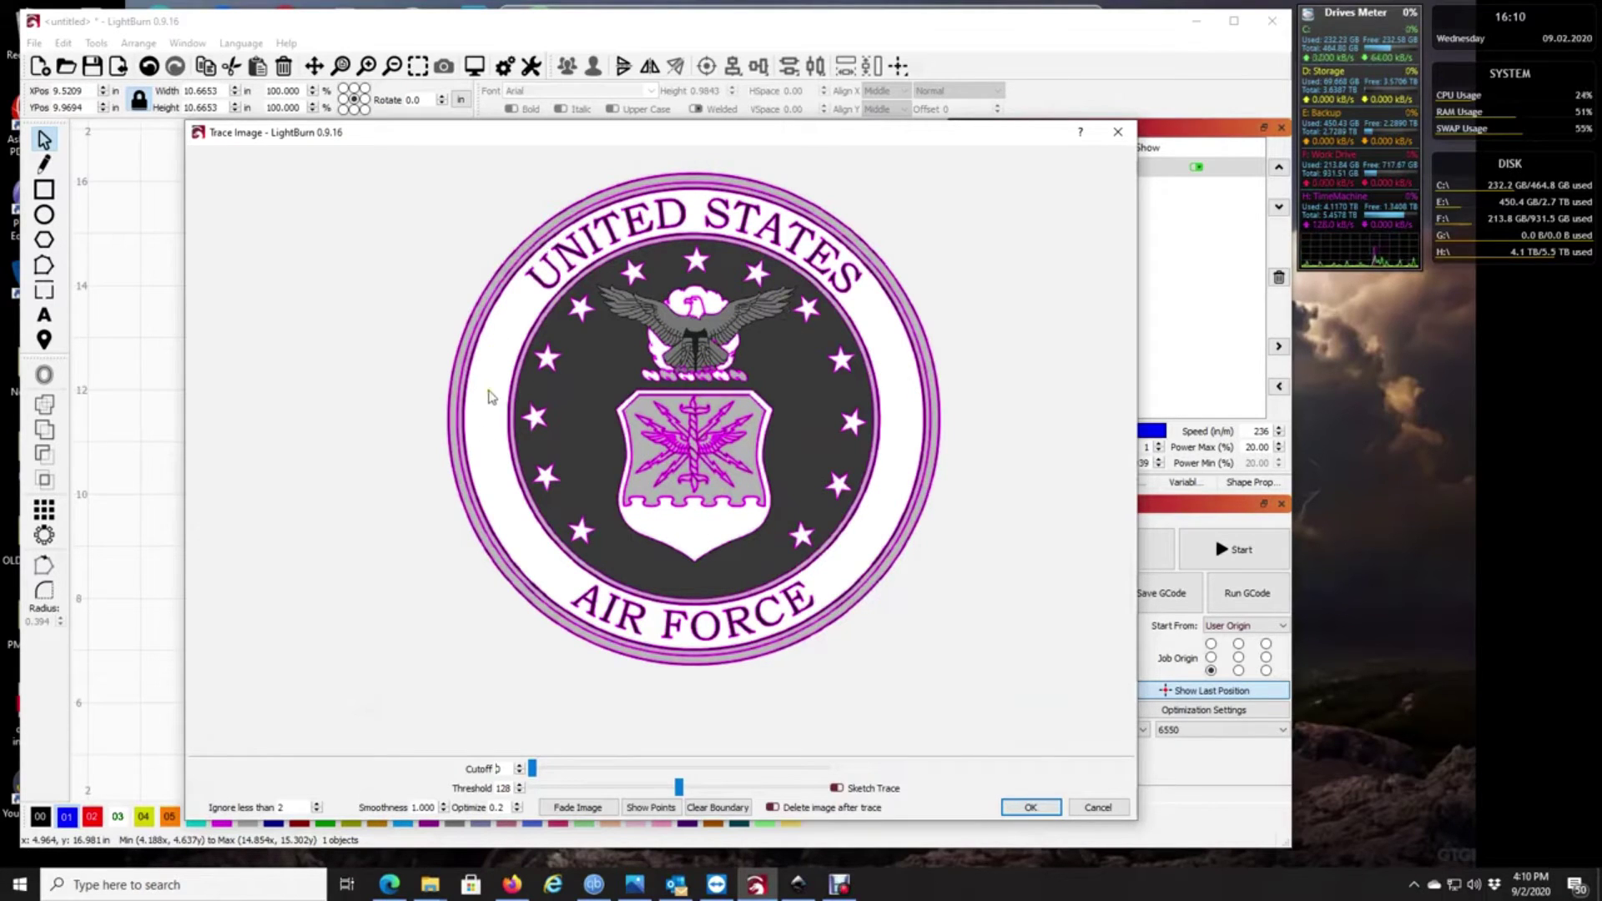
Step: Accept the seal trace, hide the original image, and set the traced layer to Fill+Line
left_click(1015, 802)
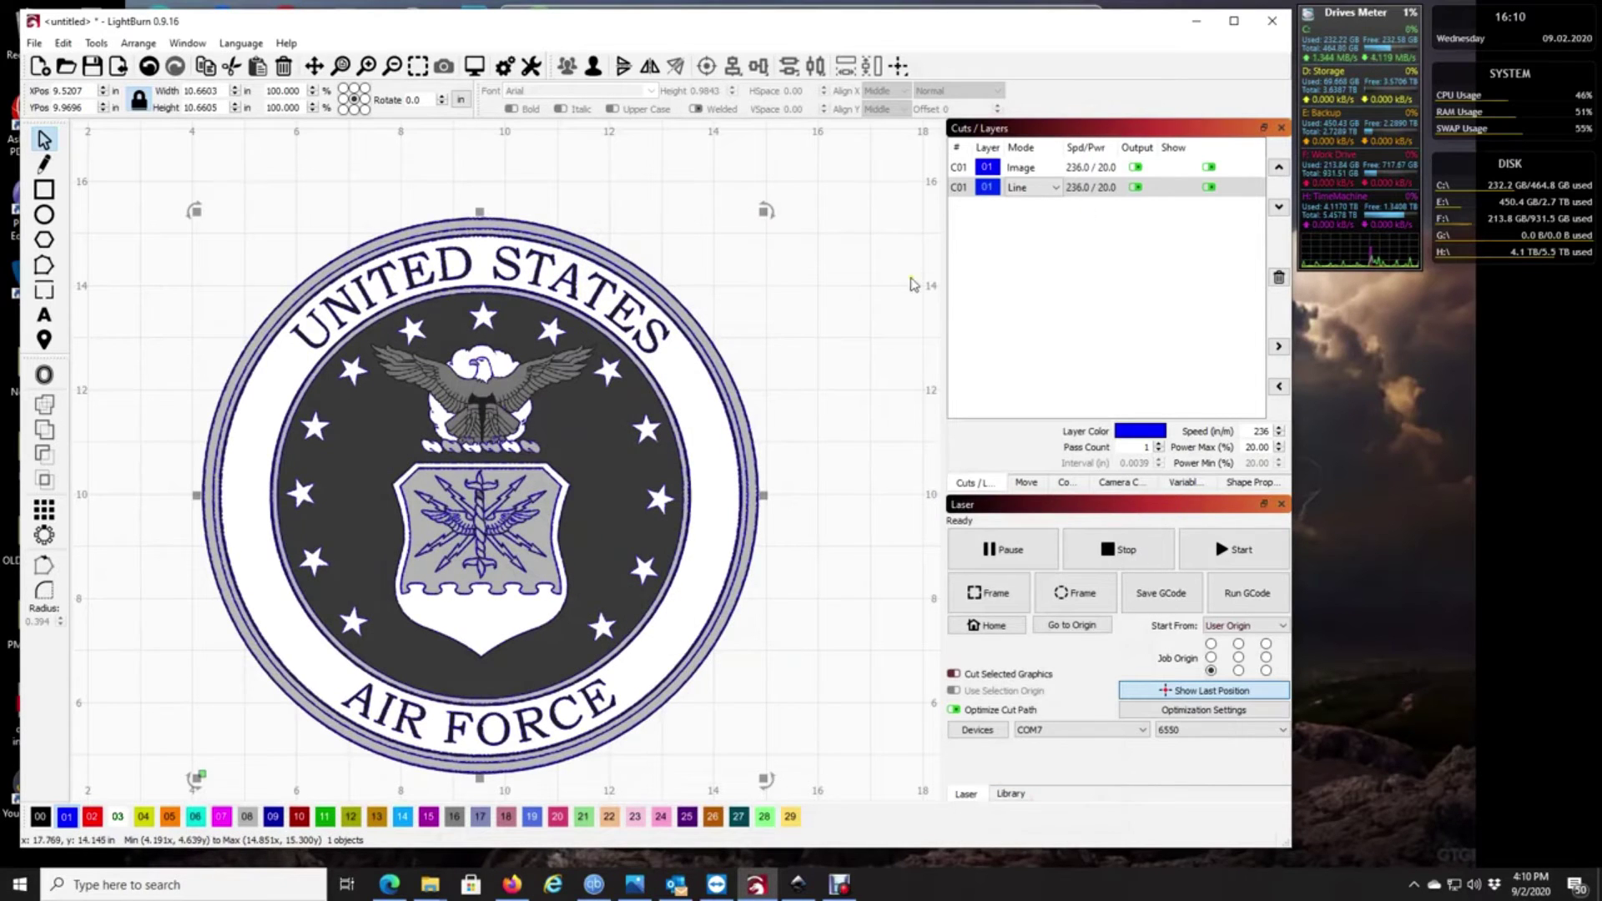
left_click(1209, 167)
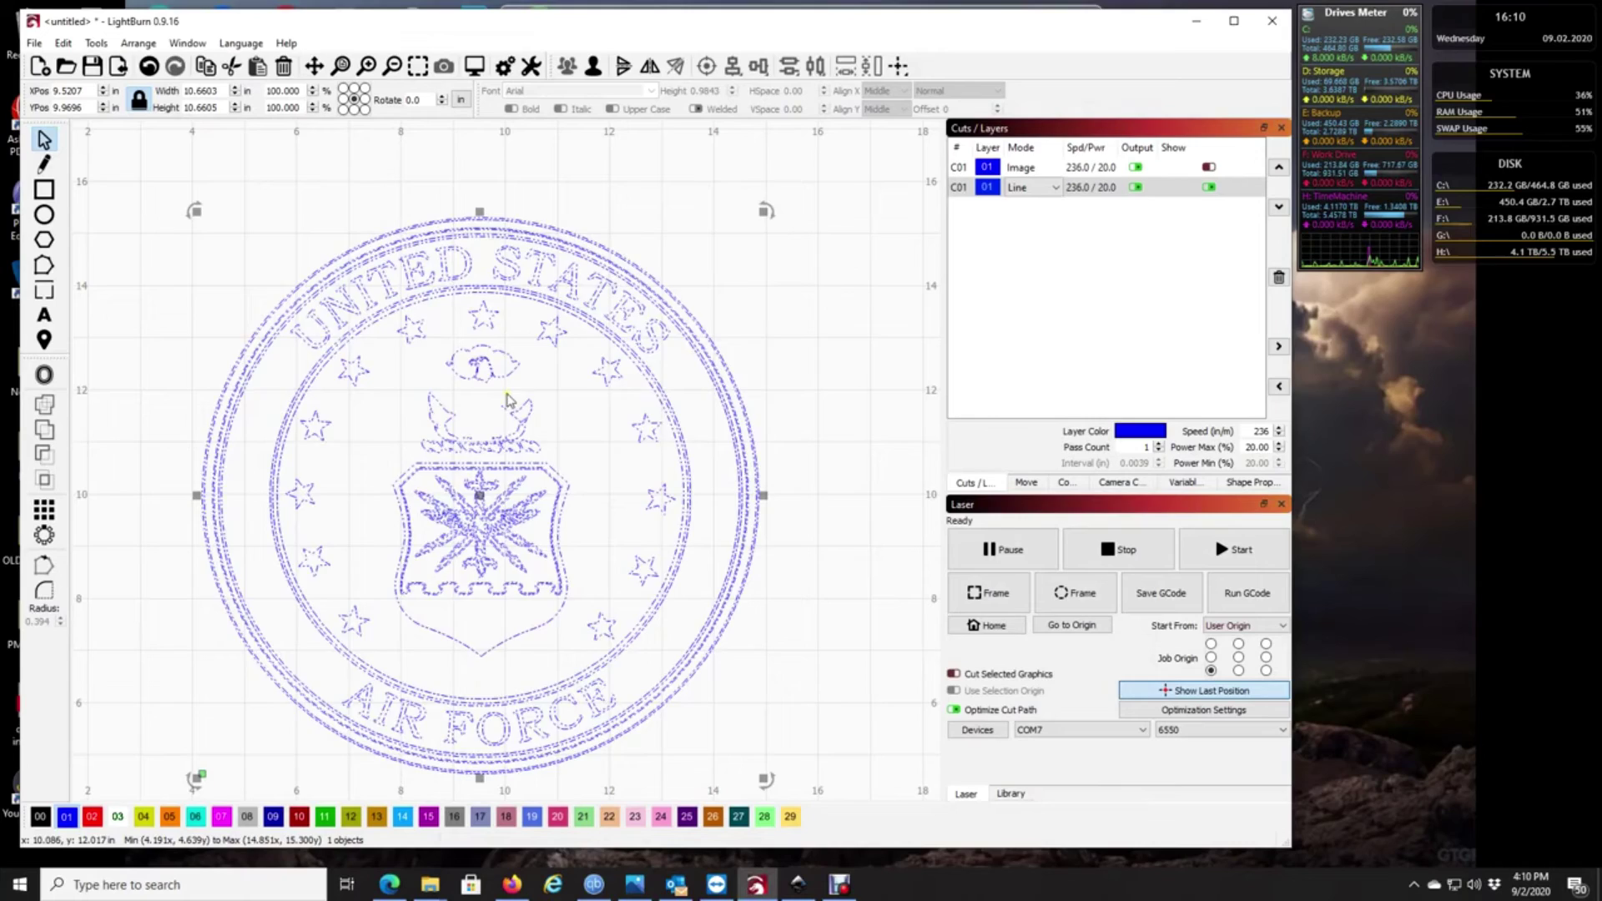
left_click(1025, 188)
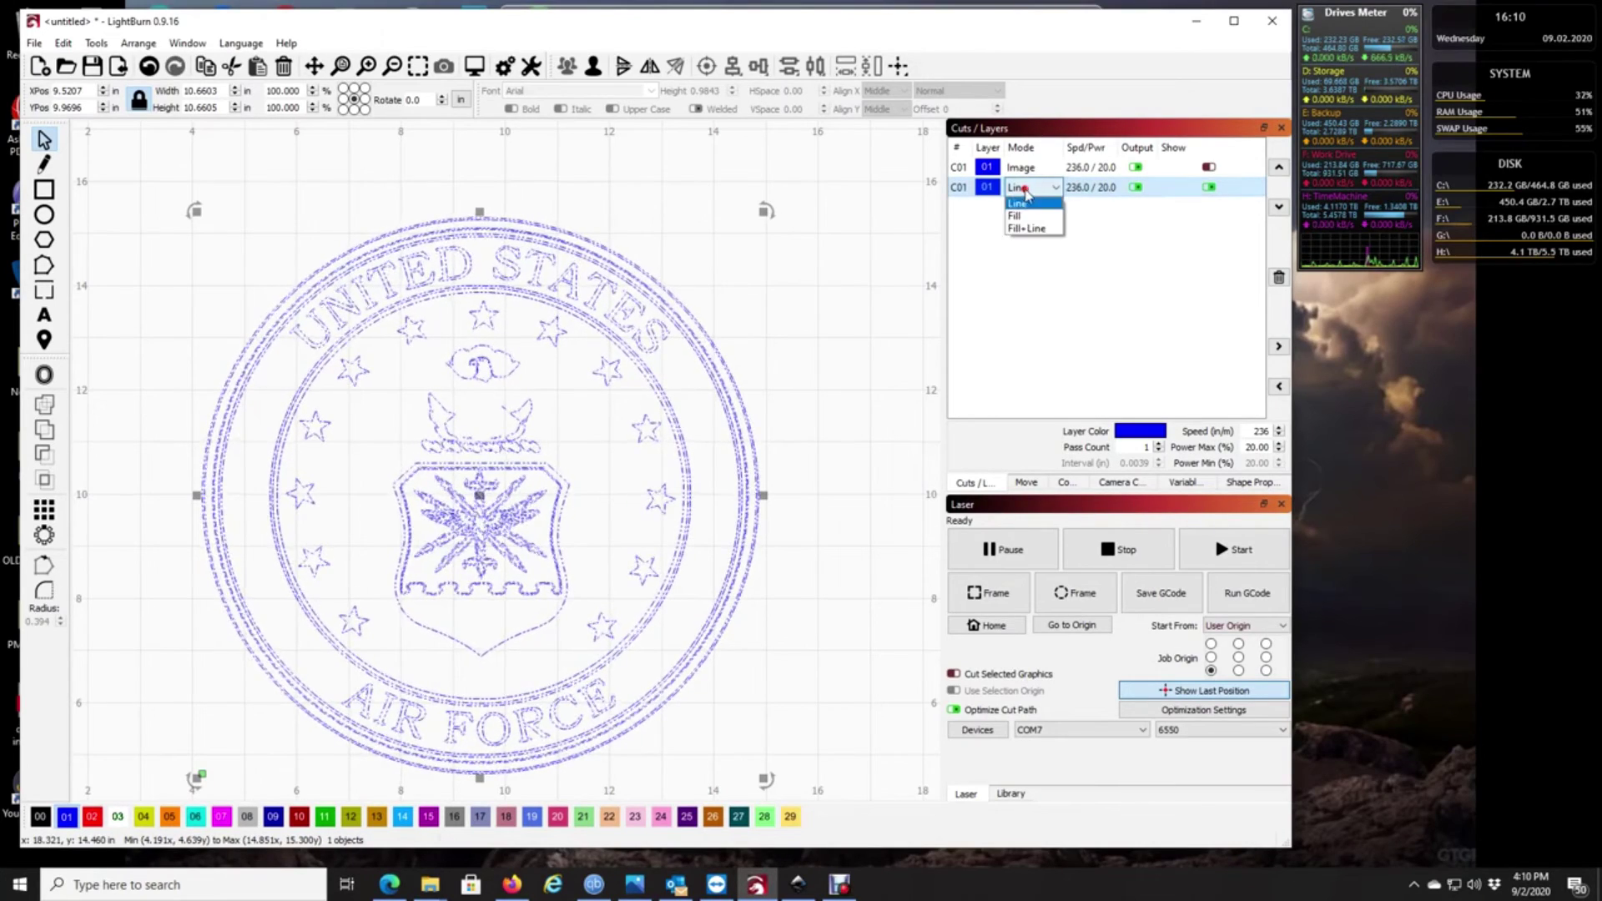
left_click(1027, 227)
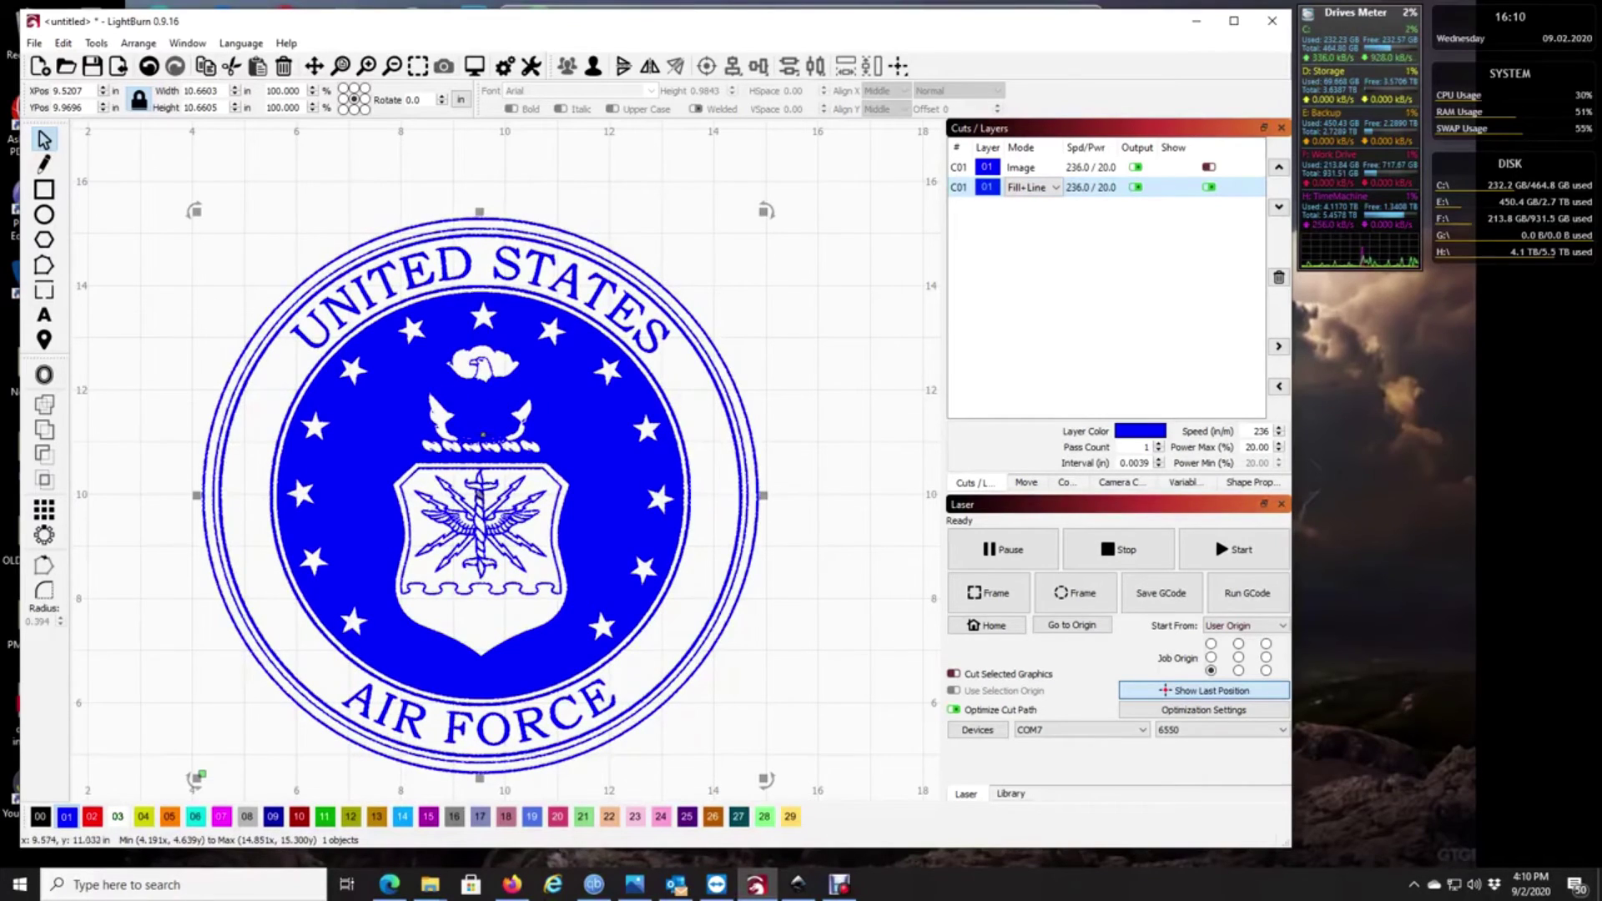
Step: Inspect the solid blue seal, then undo twice so only the original seal image remains
scroll(482, 438, "up", 5)
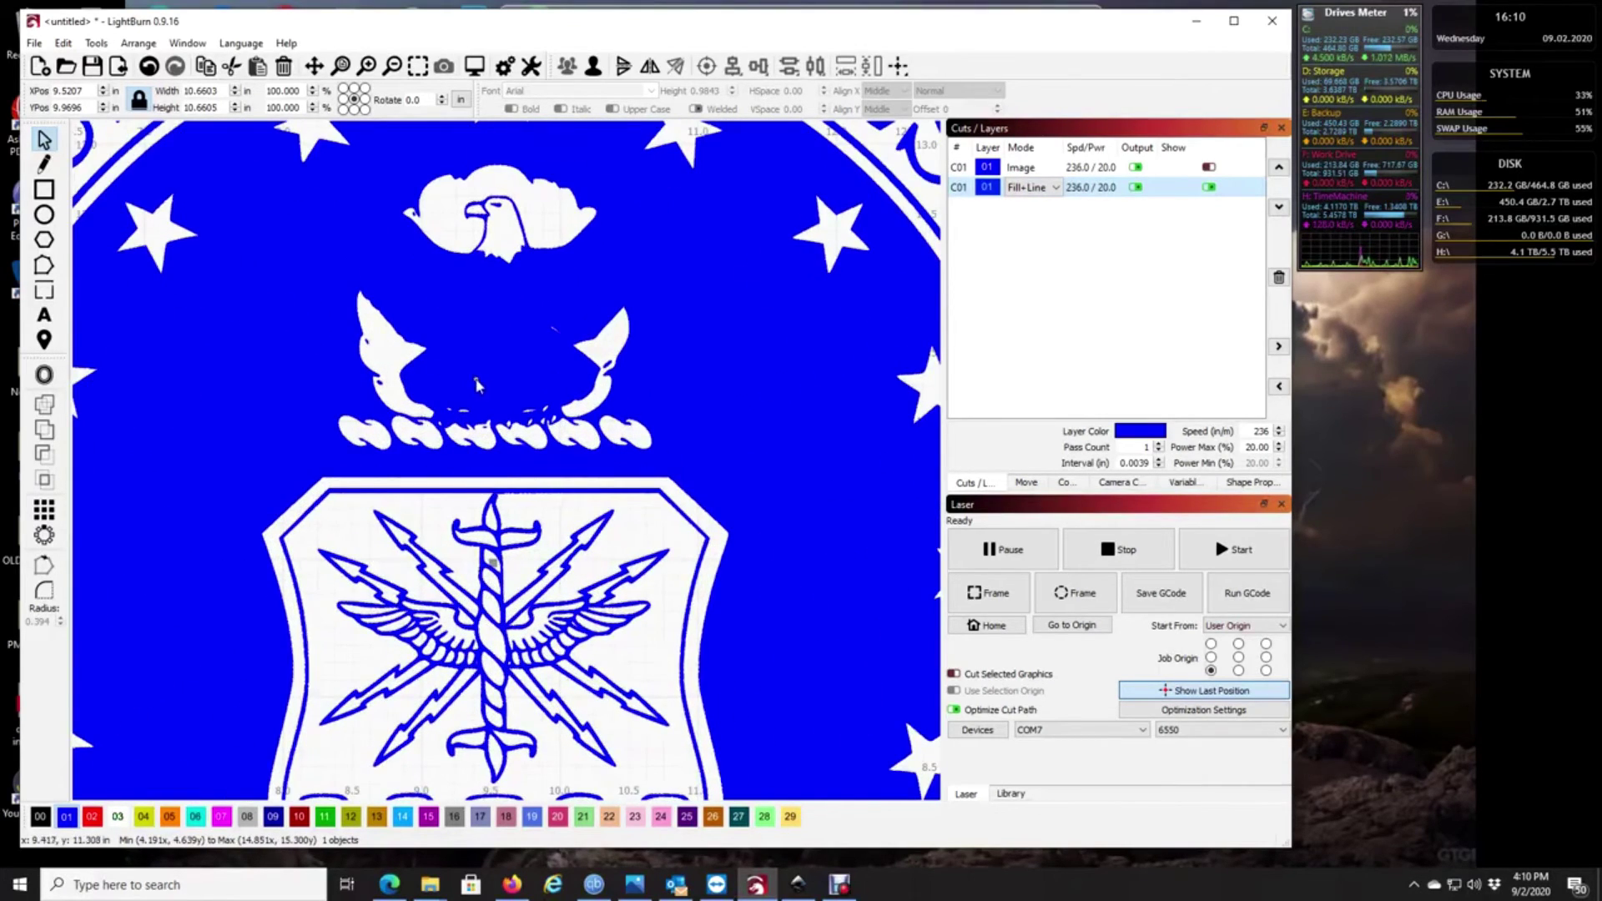
scroll(480, 386, "down", 5)
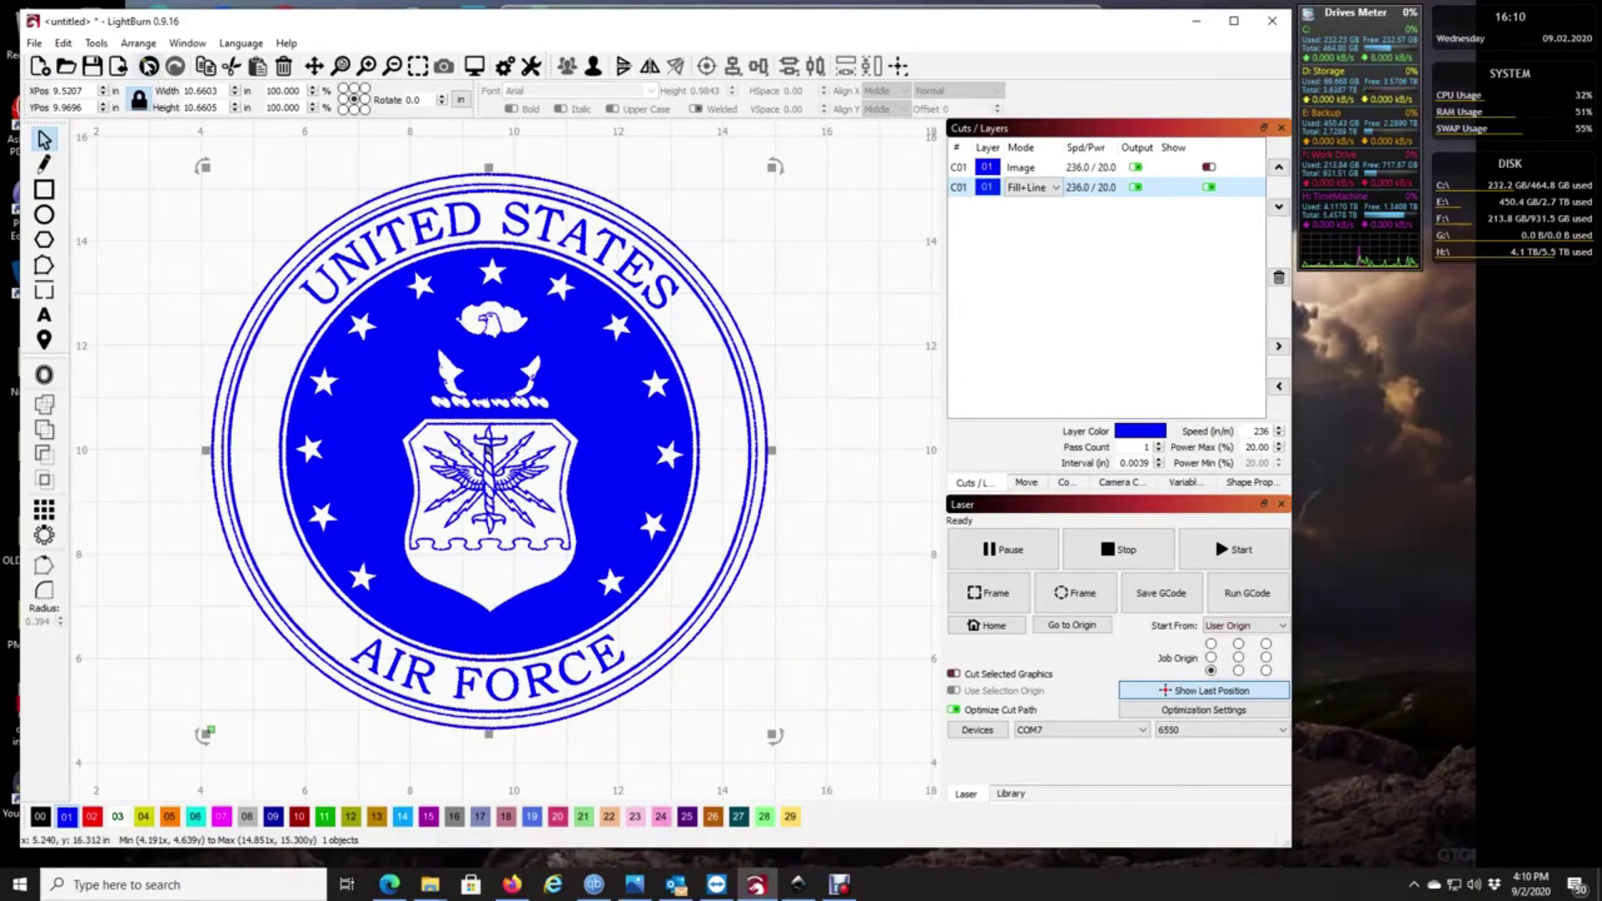
left_click(149, 67)
left_click(149, 67)
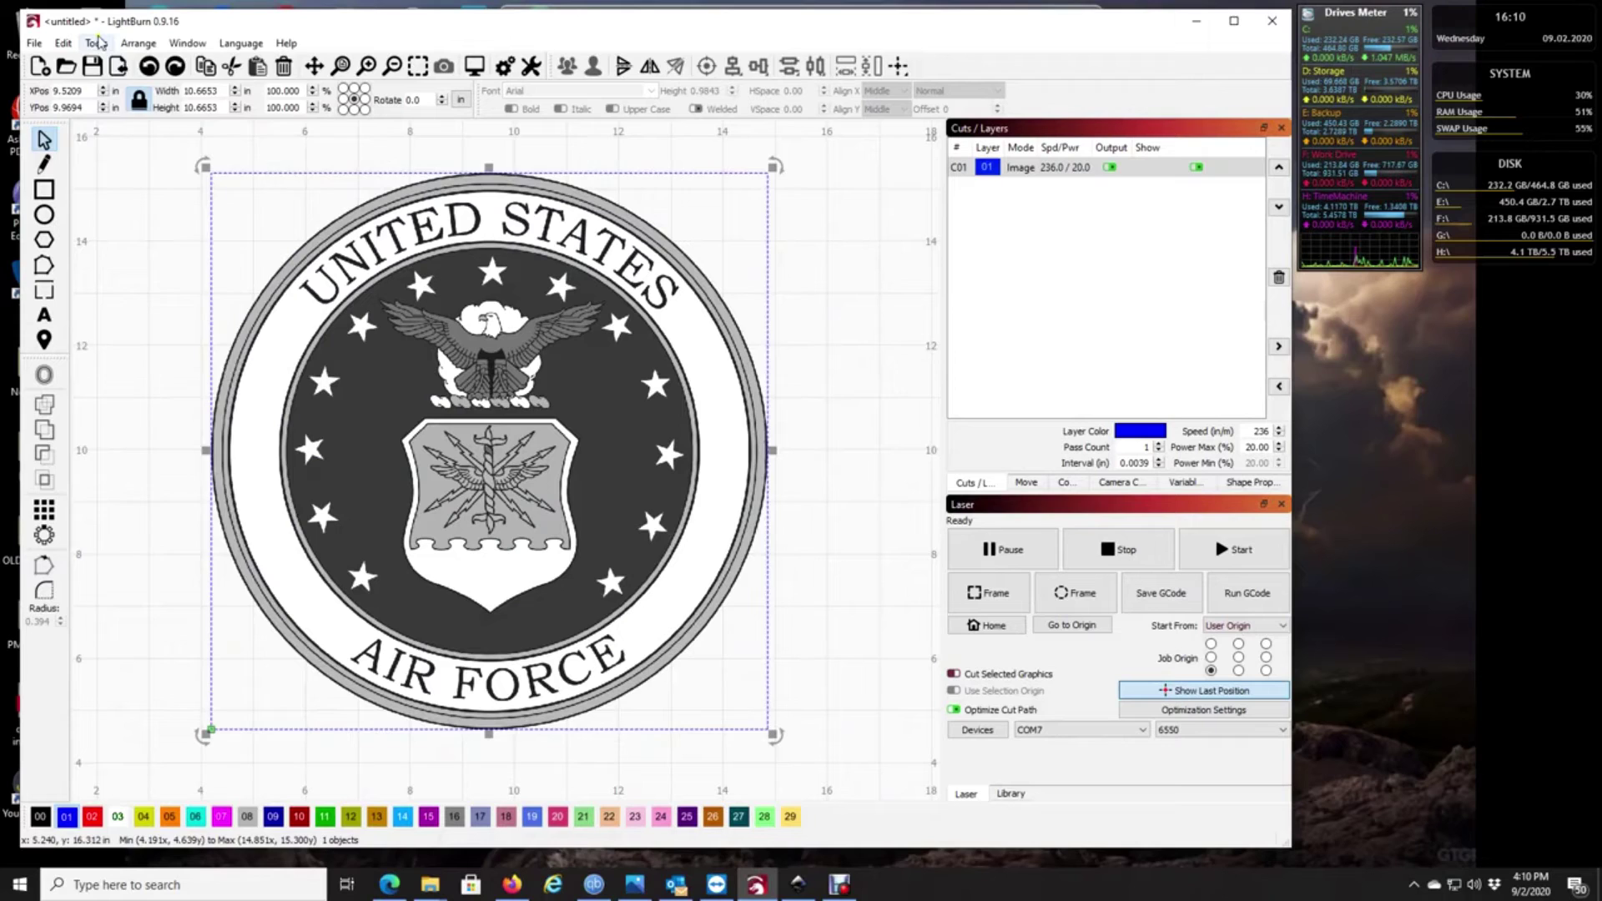
Step: Open Trace Image on the seal and enlarge the dialog for a bigger preview
left_click(96, 43)
left_click(167, 343)
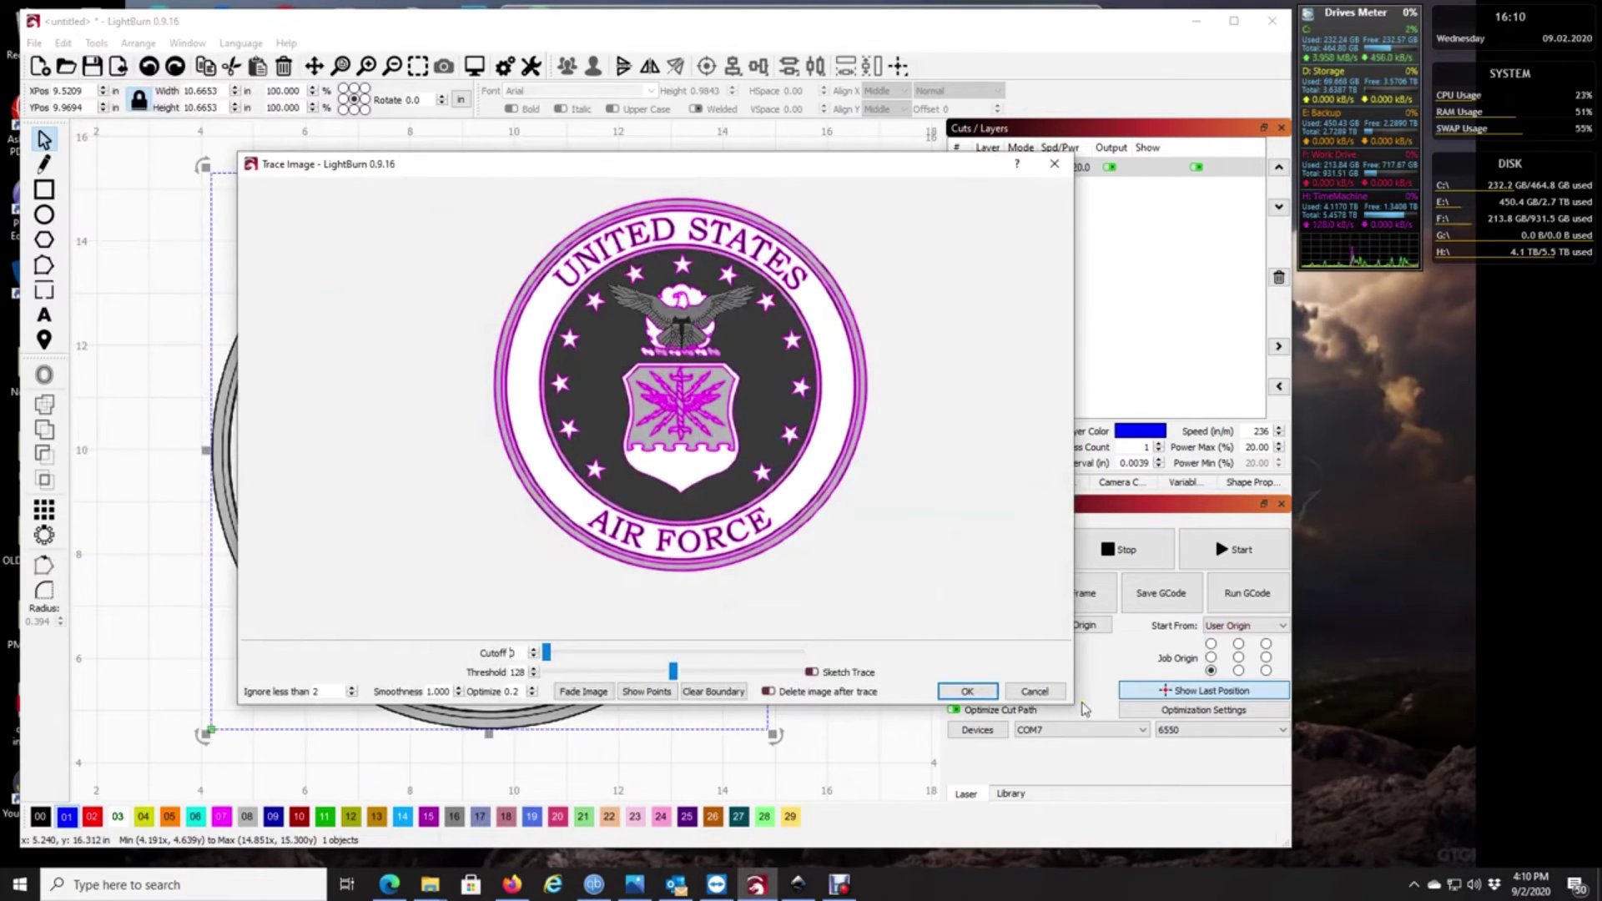
left_click_drag(1073, 703, 1192, 826)
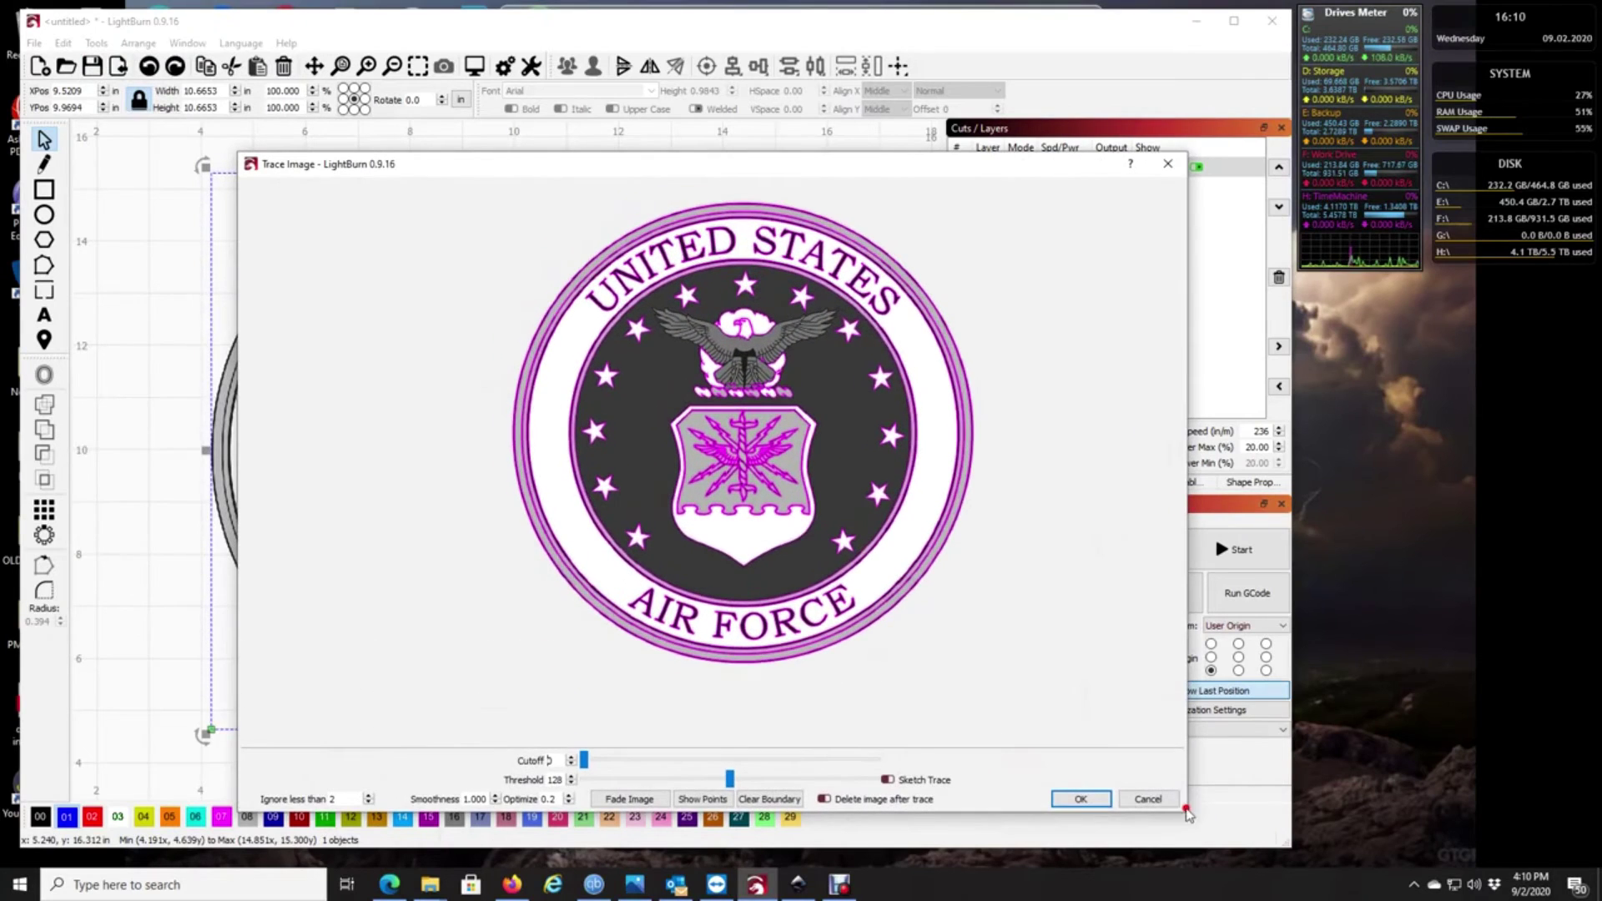
left_click_drag(759, 168, 622, 126)
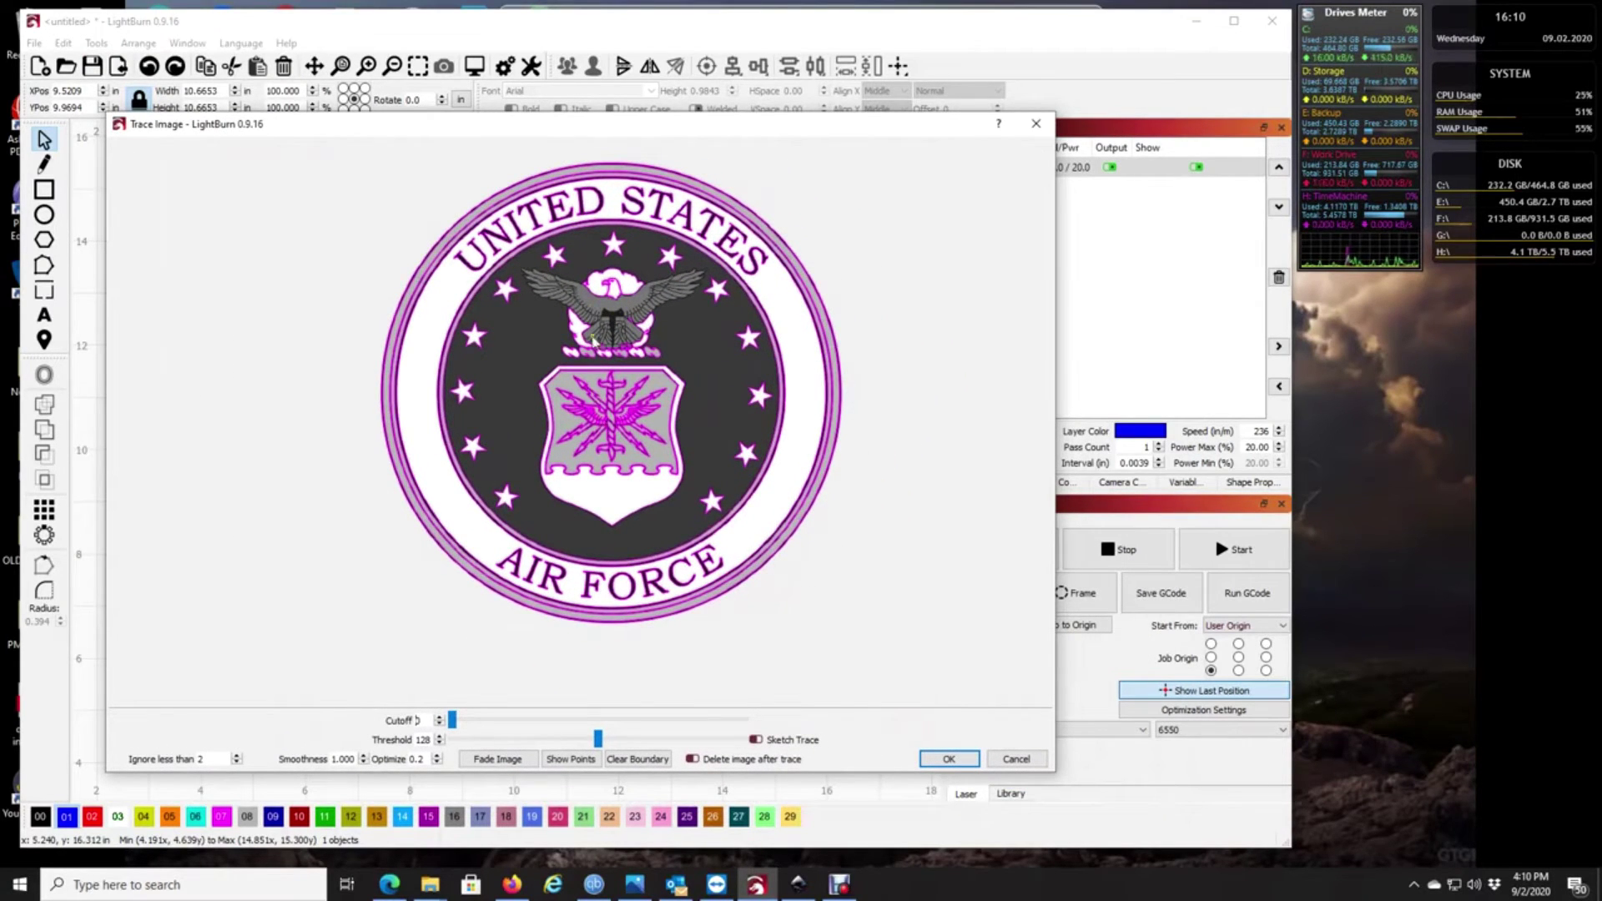
scroll(611, 321, "up", 5)
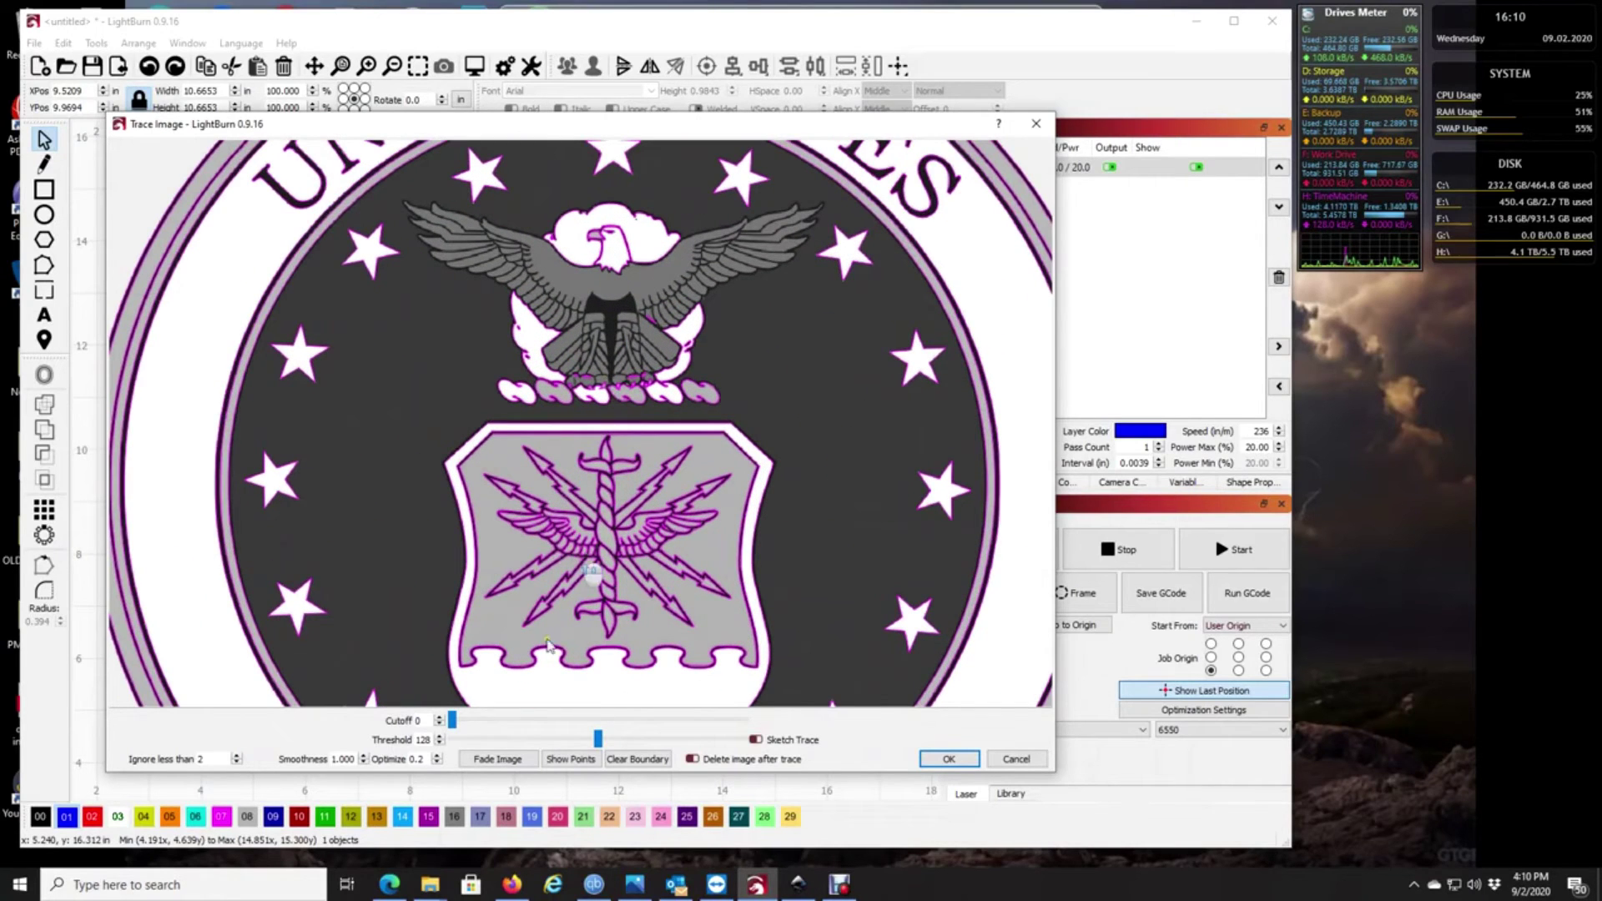
Step: Lower the trace Threshold to 107 and Smoothness to 0.800
left_click(600, 742)
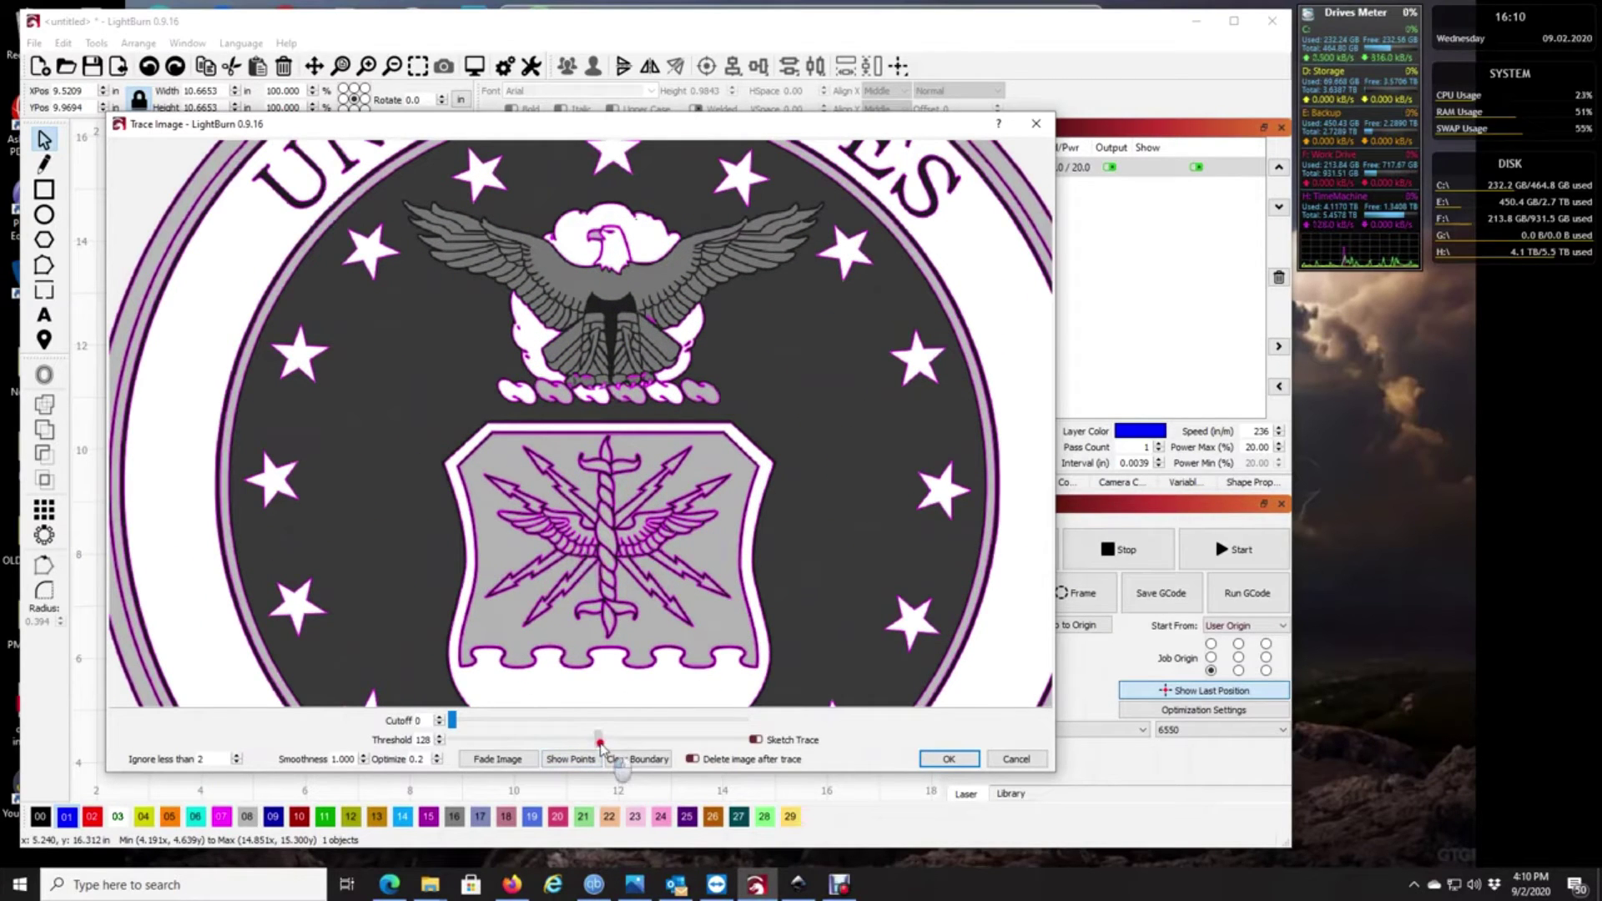
left_click_drag(601, 743, 576, 743)
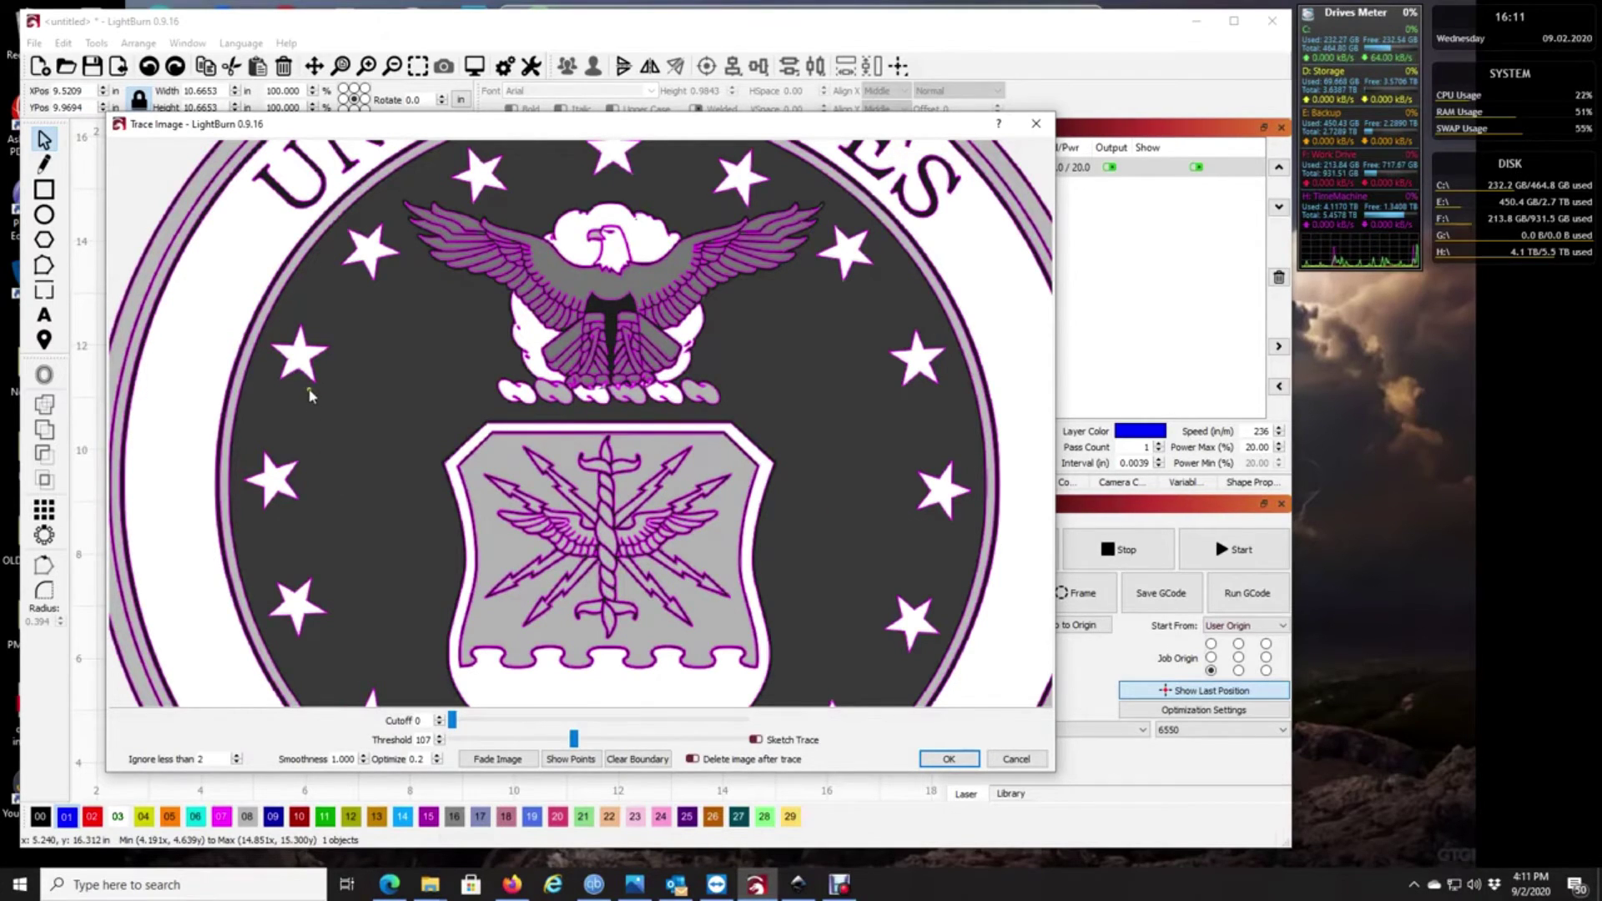
scroll(541, 301, "up", 4)
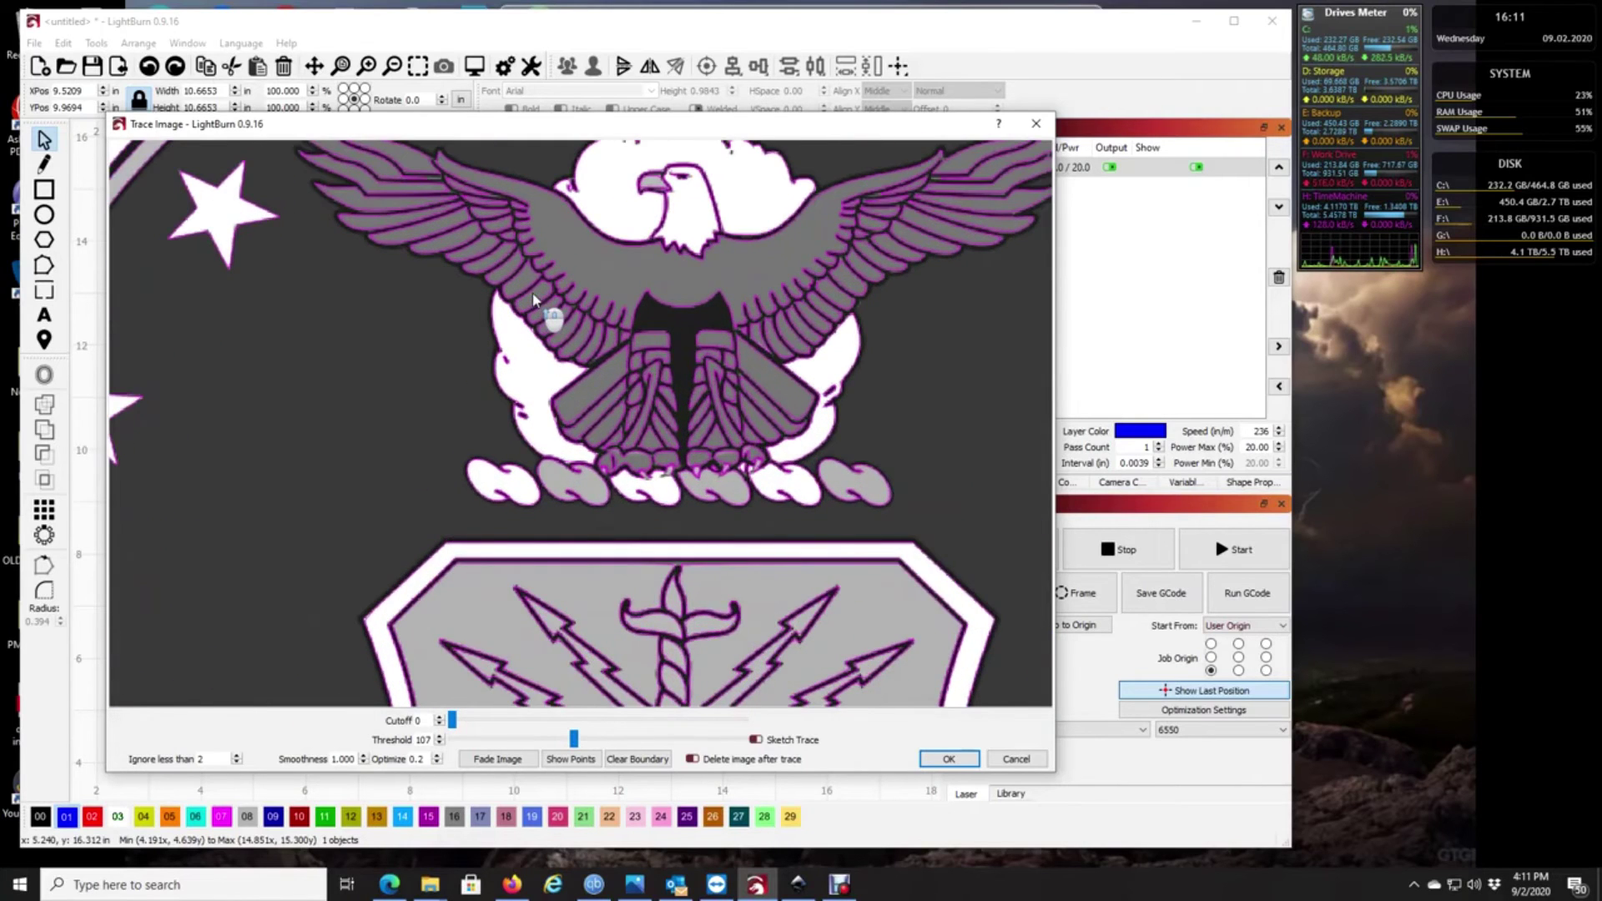
scroll(540, 301, "up", 2)
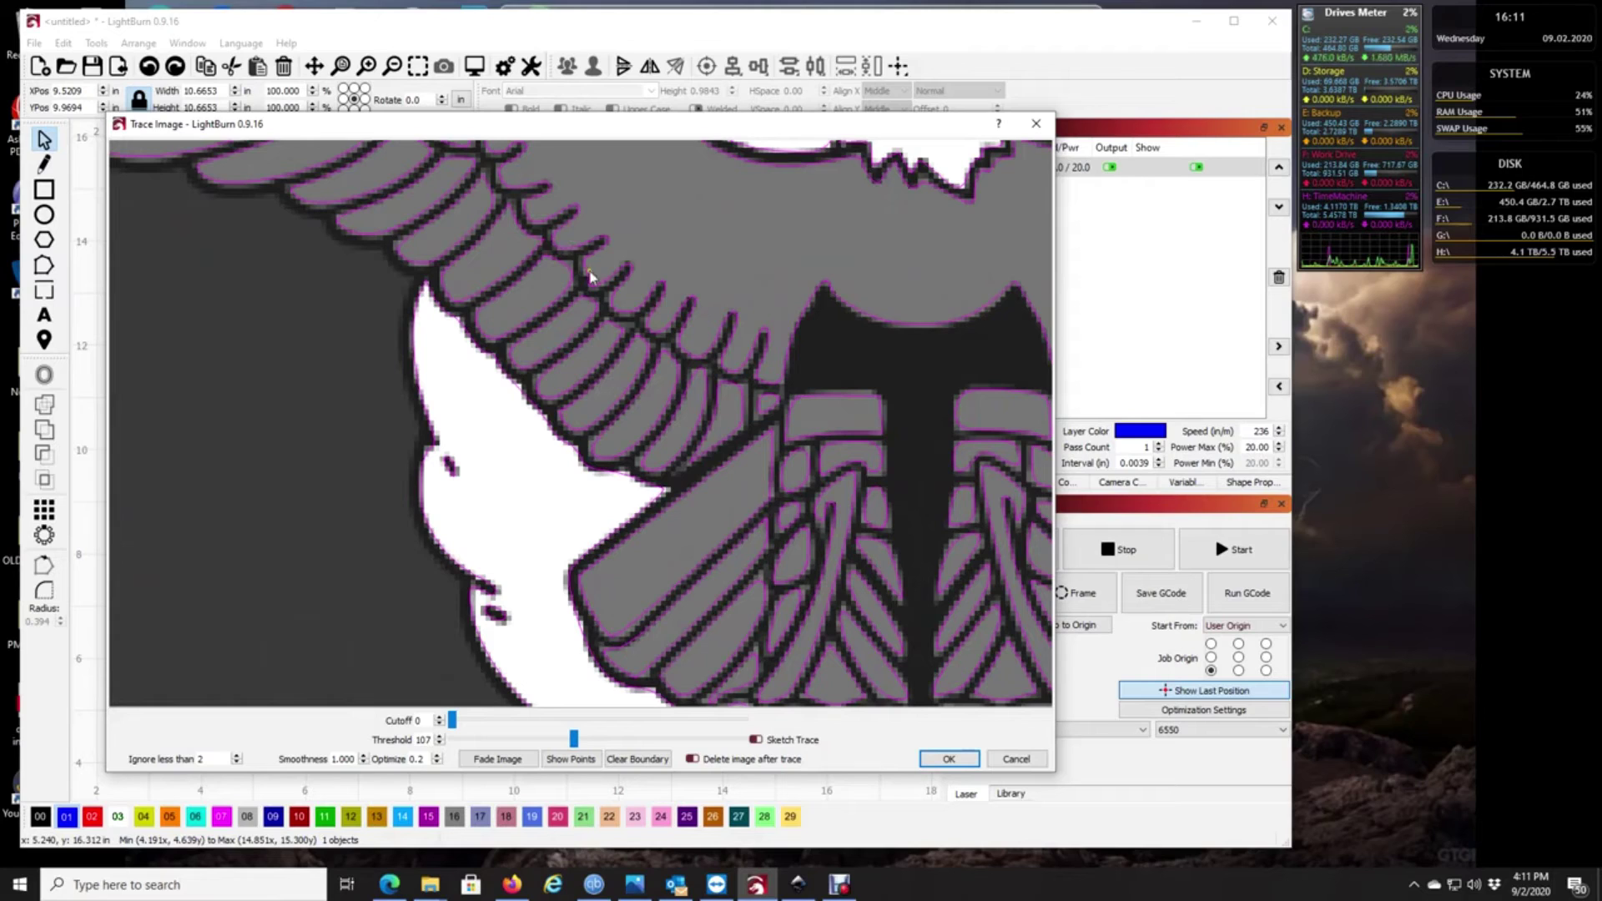
left_click(362, 763)
left_click(363, 763)
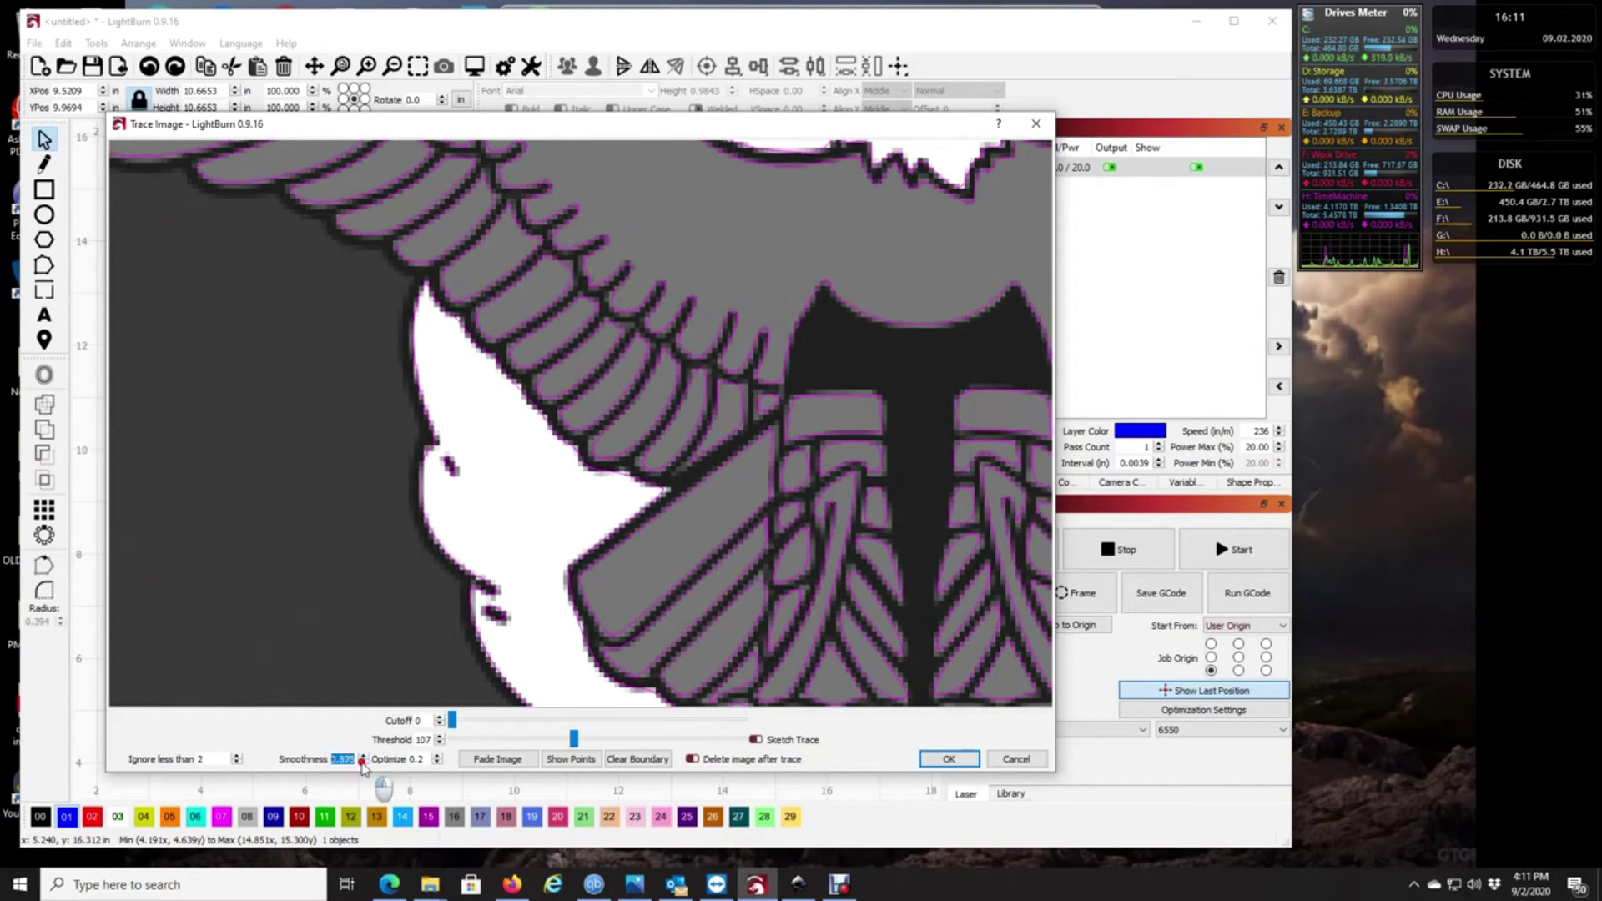
left_click(362, 763)
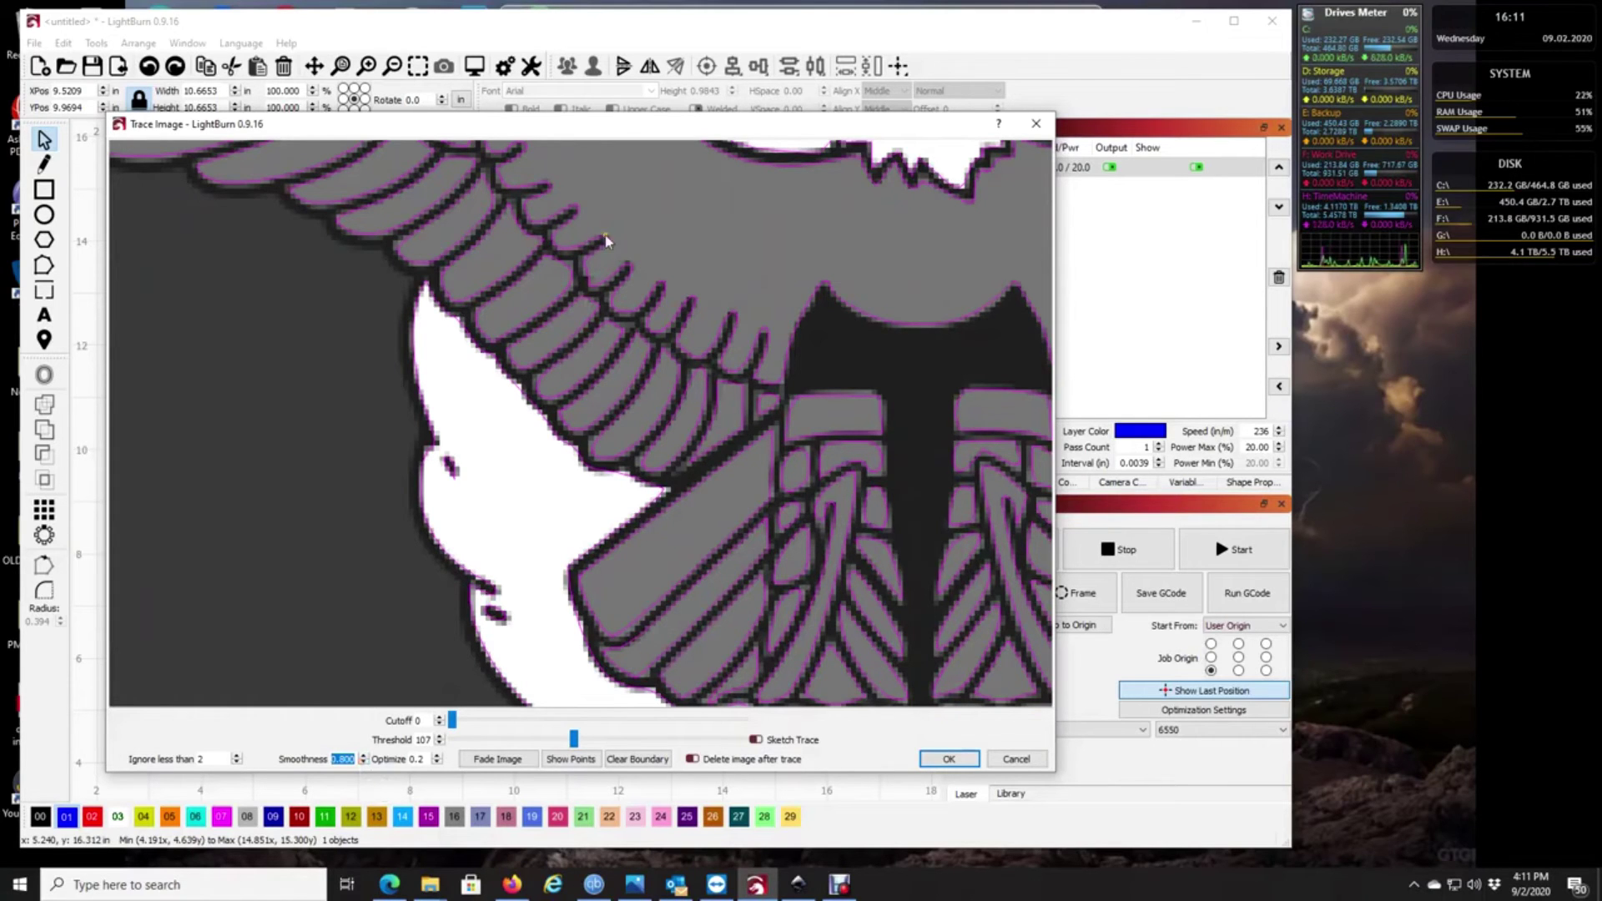
Step: Inspect the finer eagle outlines, mark a trace boundary, then clear it so the whole seal traces
scroll(715, 361, "down", 5)
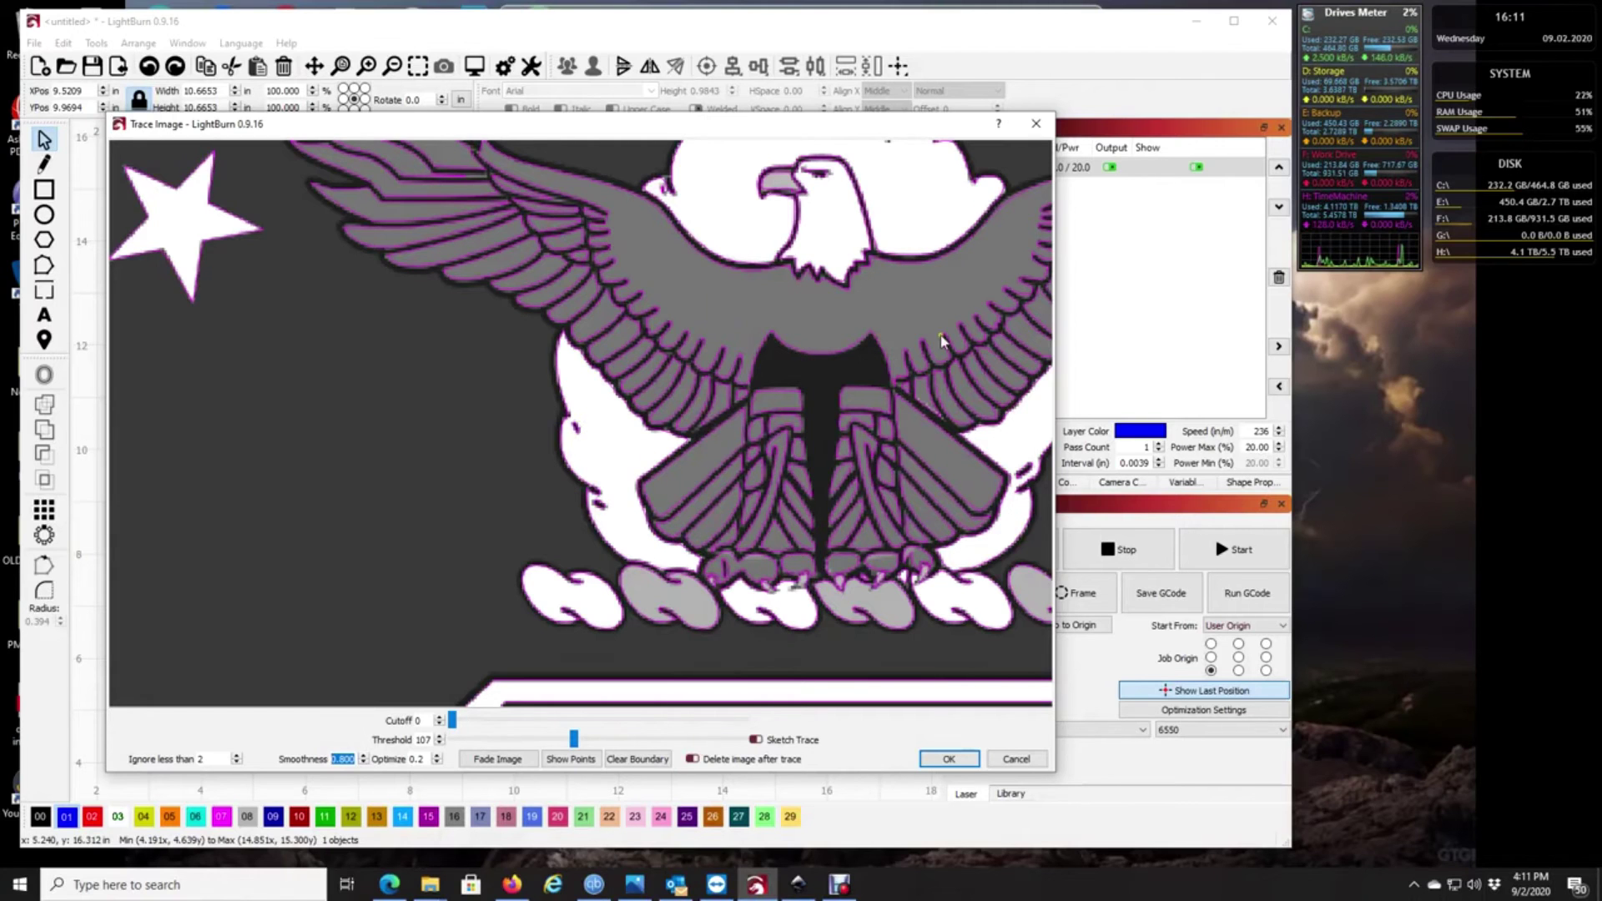
mouse_move(945, 342)
left_mouse_down()
mouse_move(959, 348)
mouse_move(794, 368)
mouse_move(560, 342)
left_mouse_up()
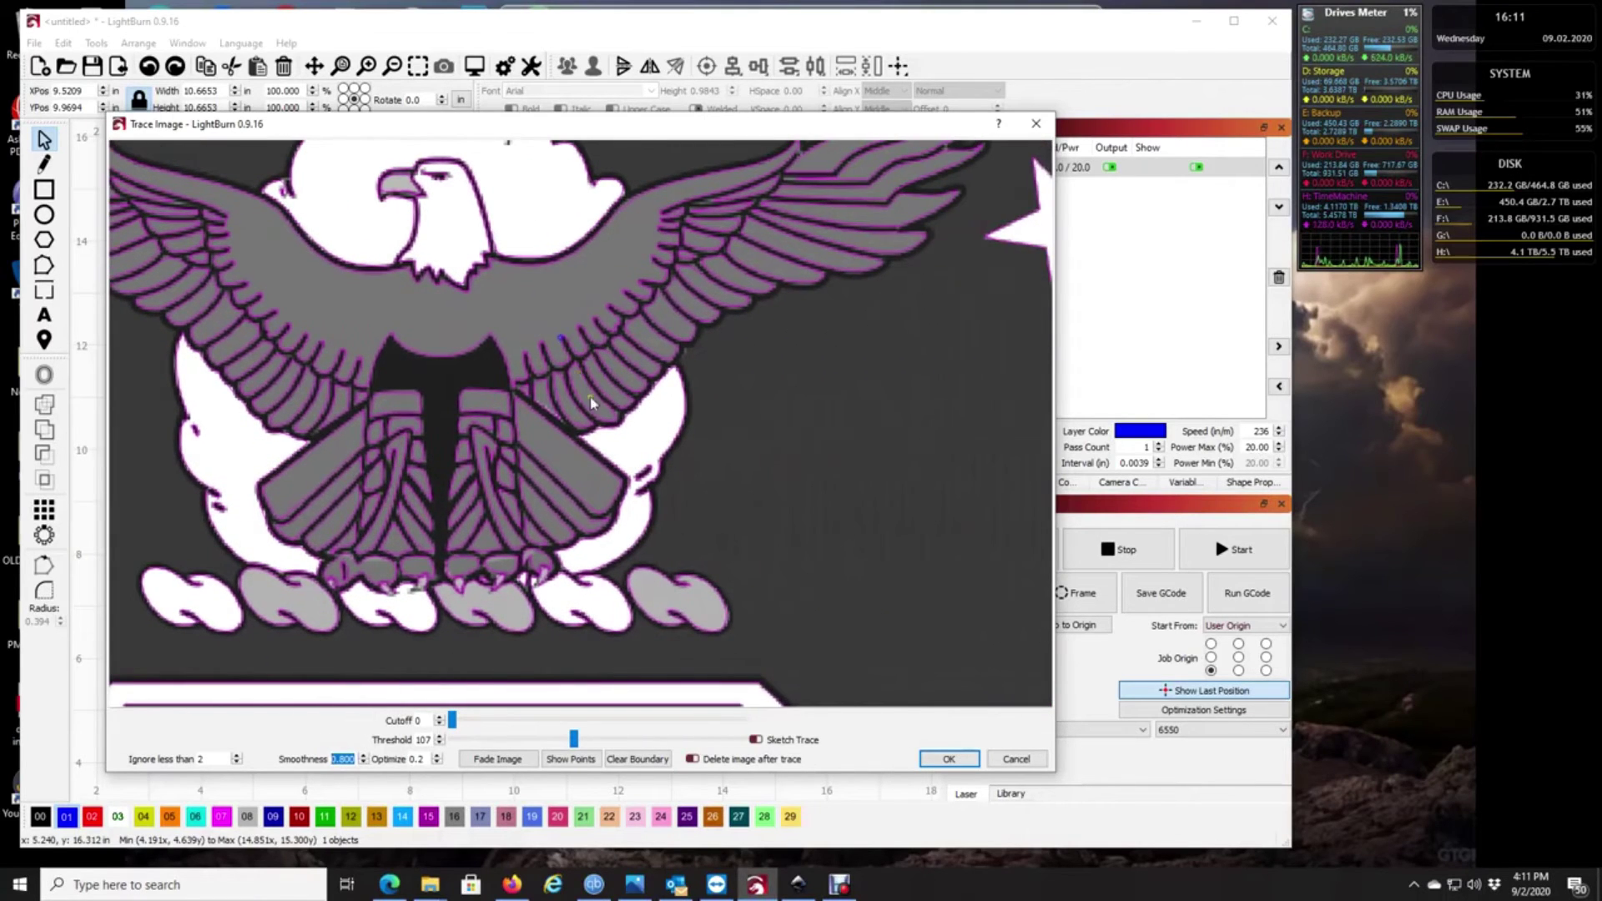
scroll(766, 538, "down", 4)
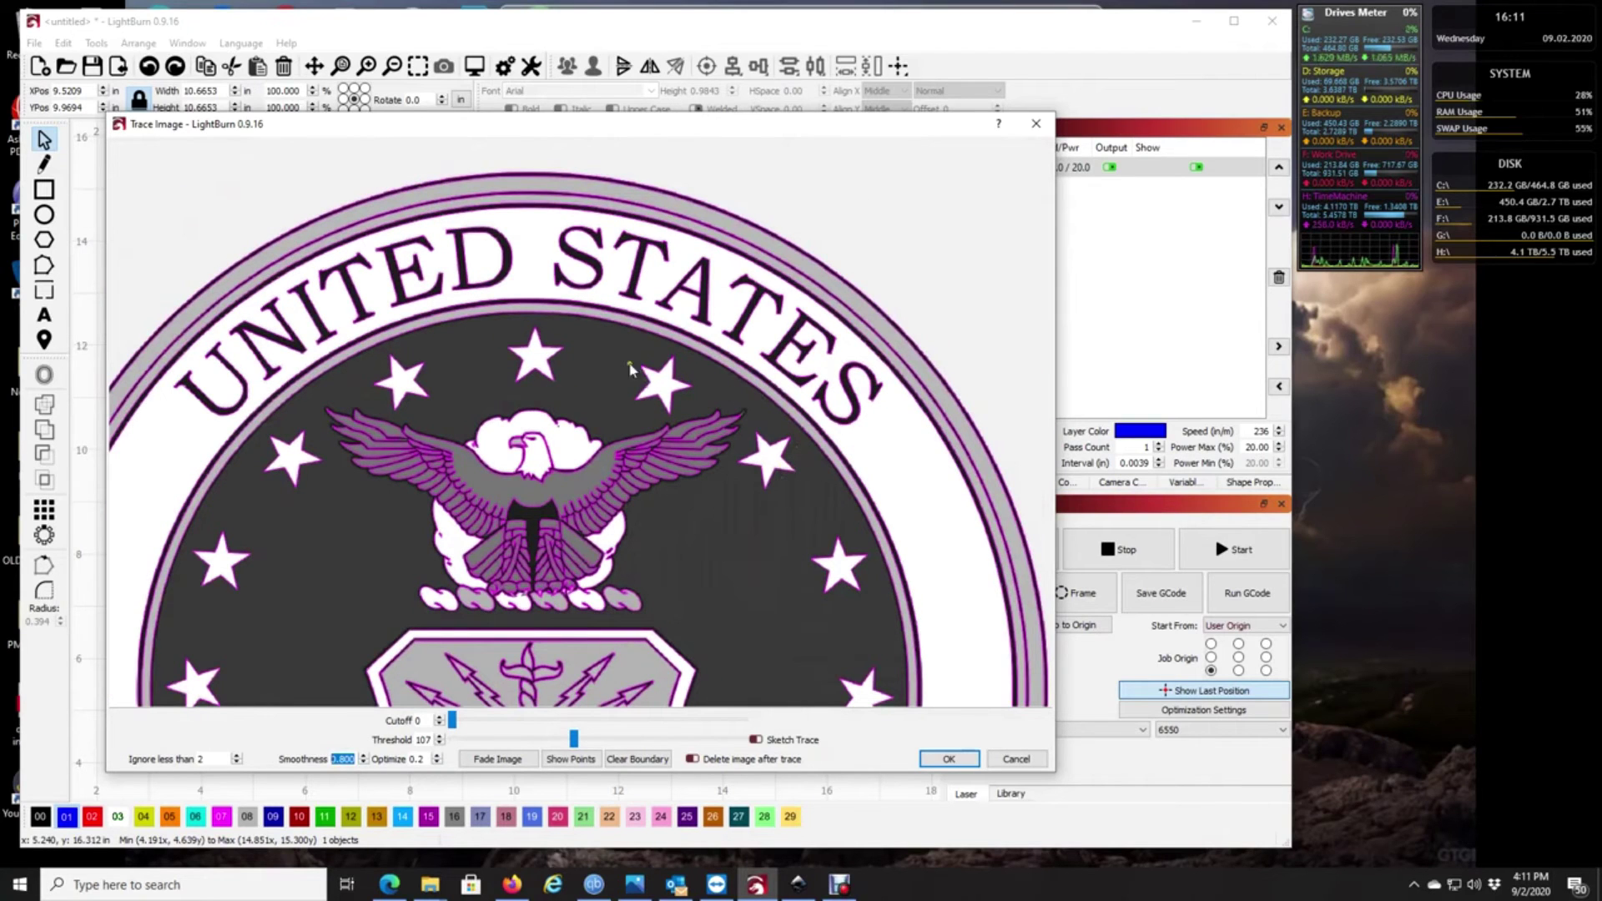
scroll(384, 275, "up", 5)
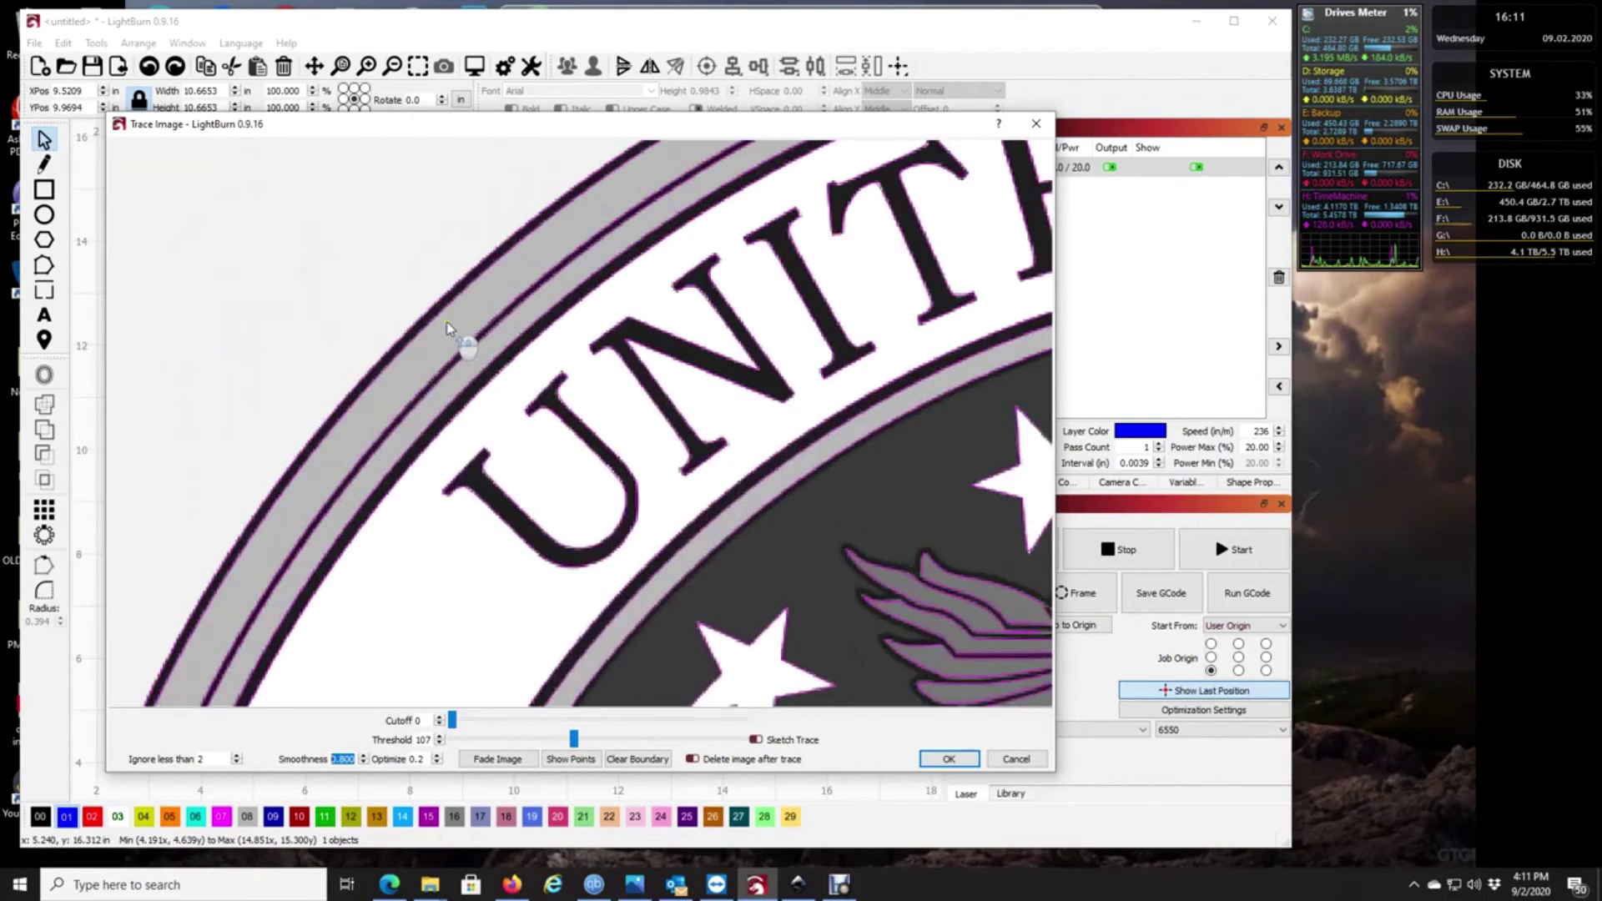
scroll(451, 334, "down", 4)
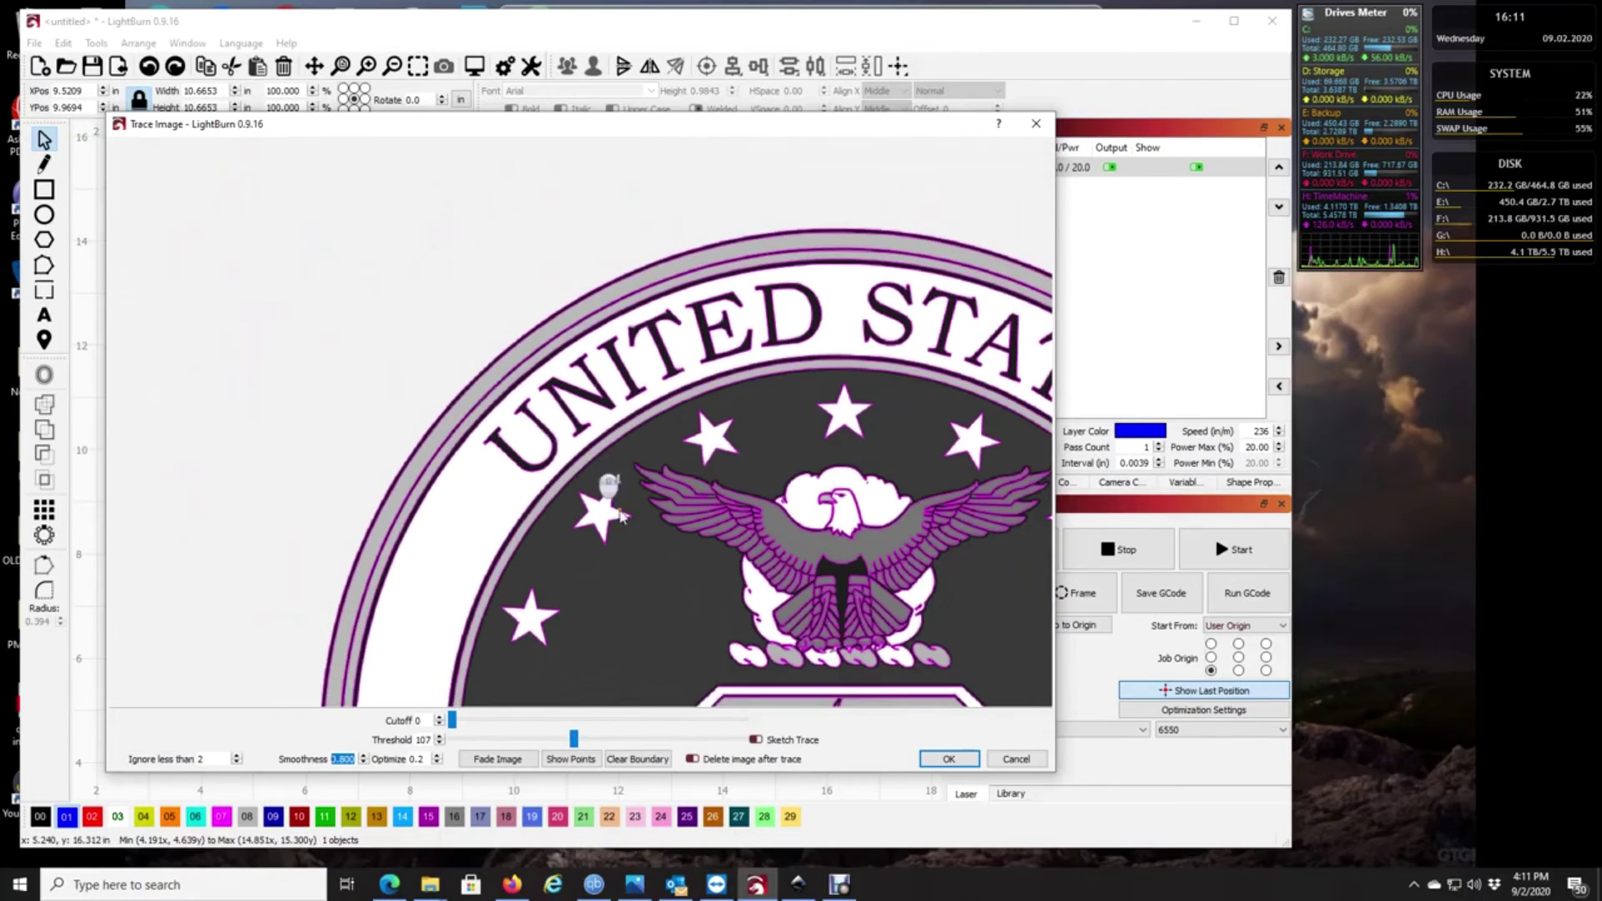
scroll(617, 485, "down", 3)
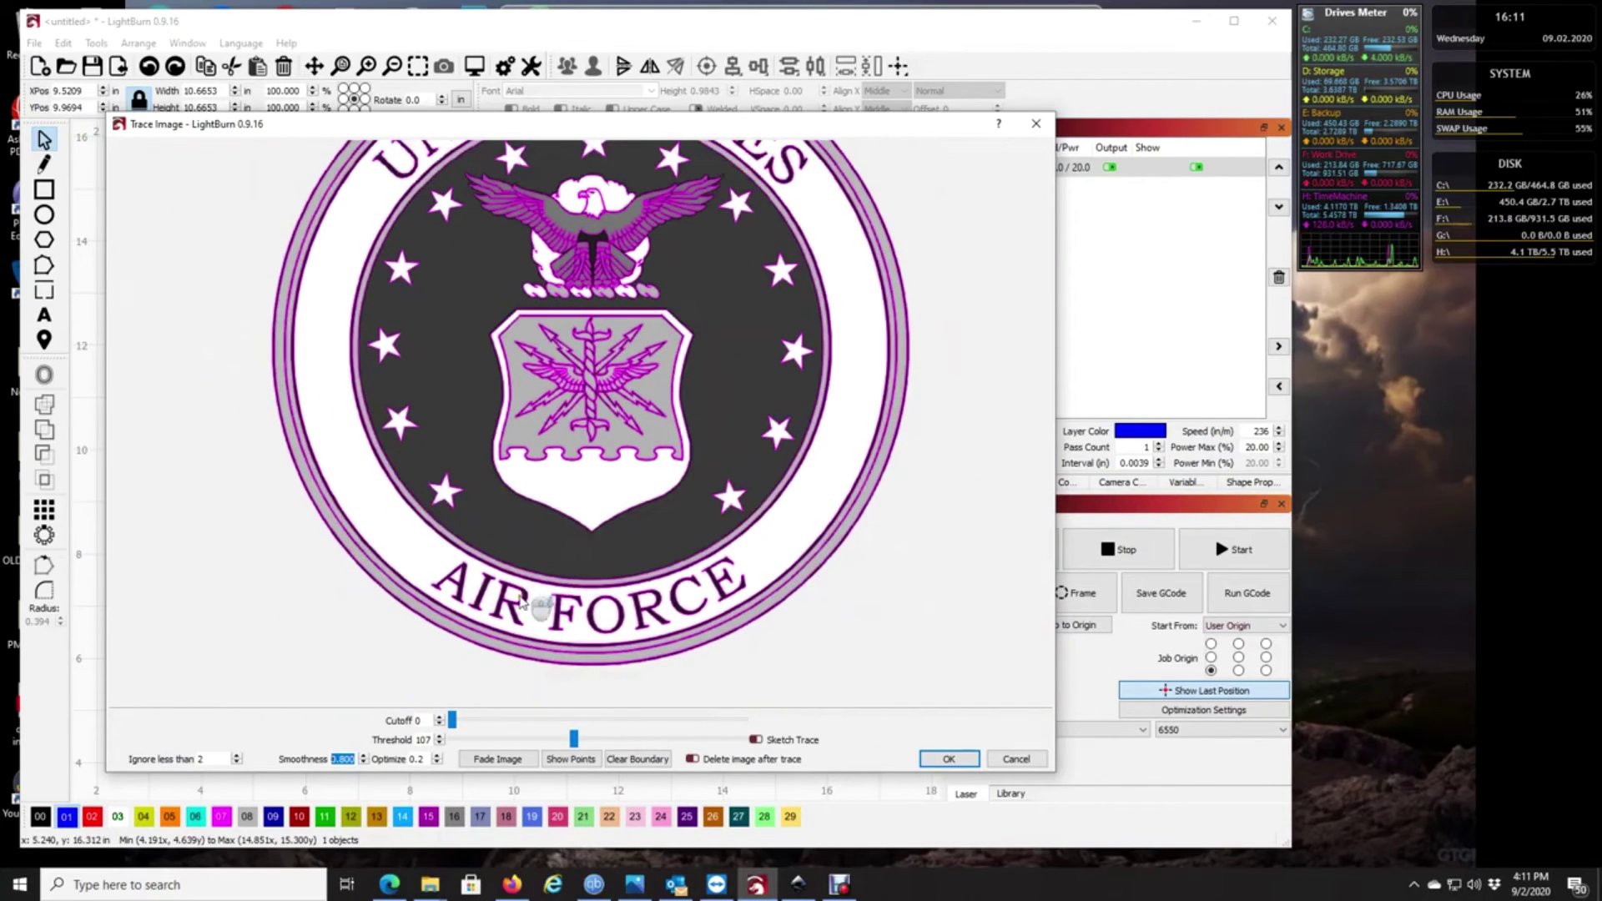
mouse_move(680, 286)
left_mouse_down()
mouse_move(681, 496)
mouse_move(680, 479)
left_mouse_up()
left_click(953, 542)
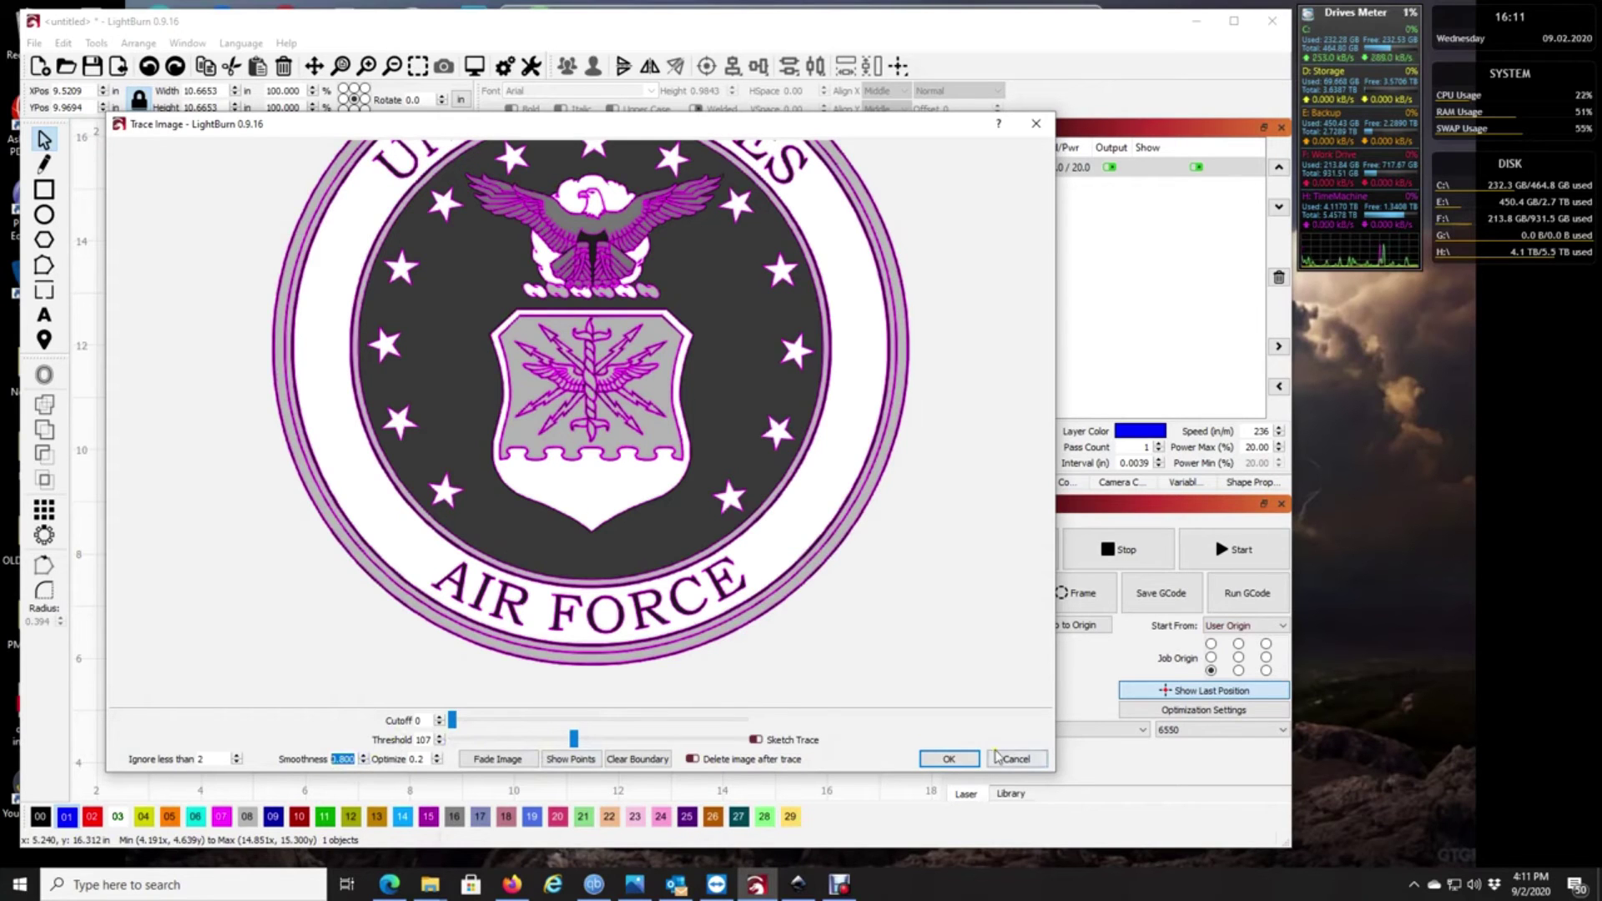
Step: Accept the refined seal trace and hide the original image from output
left_click(949, 758)
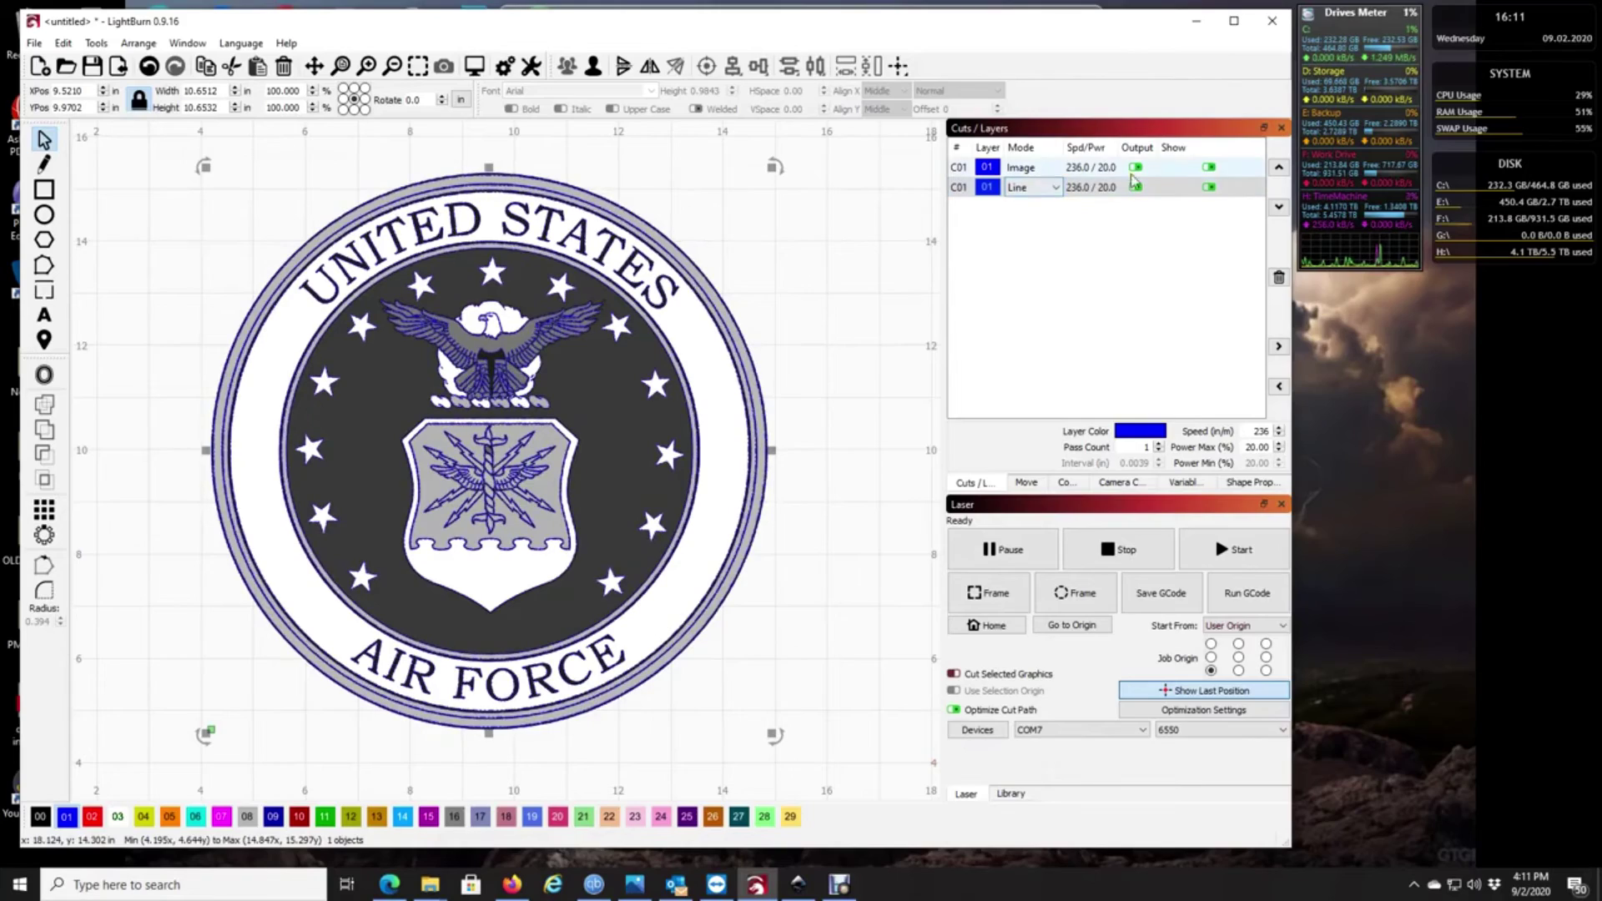
left_click(1209, 167)
left_click(1135, 167)
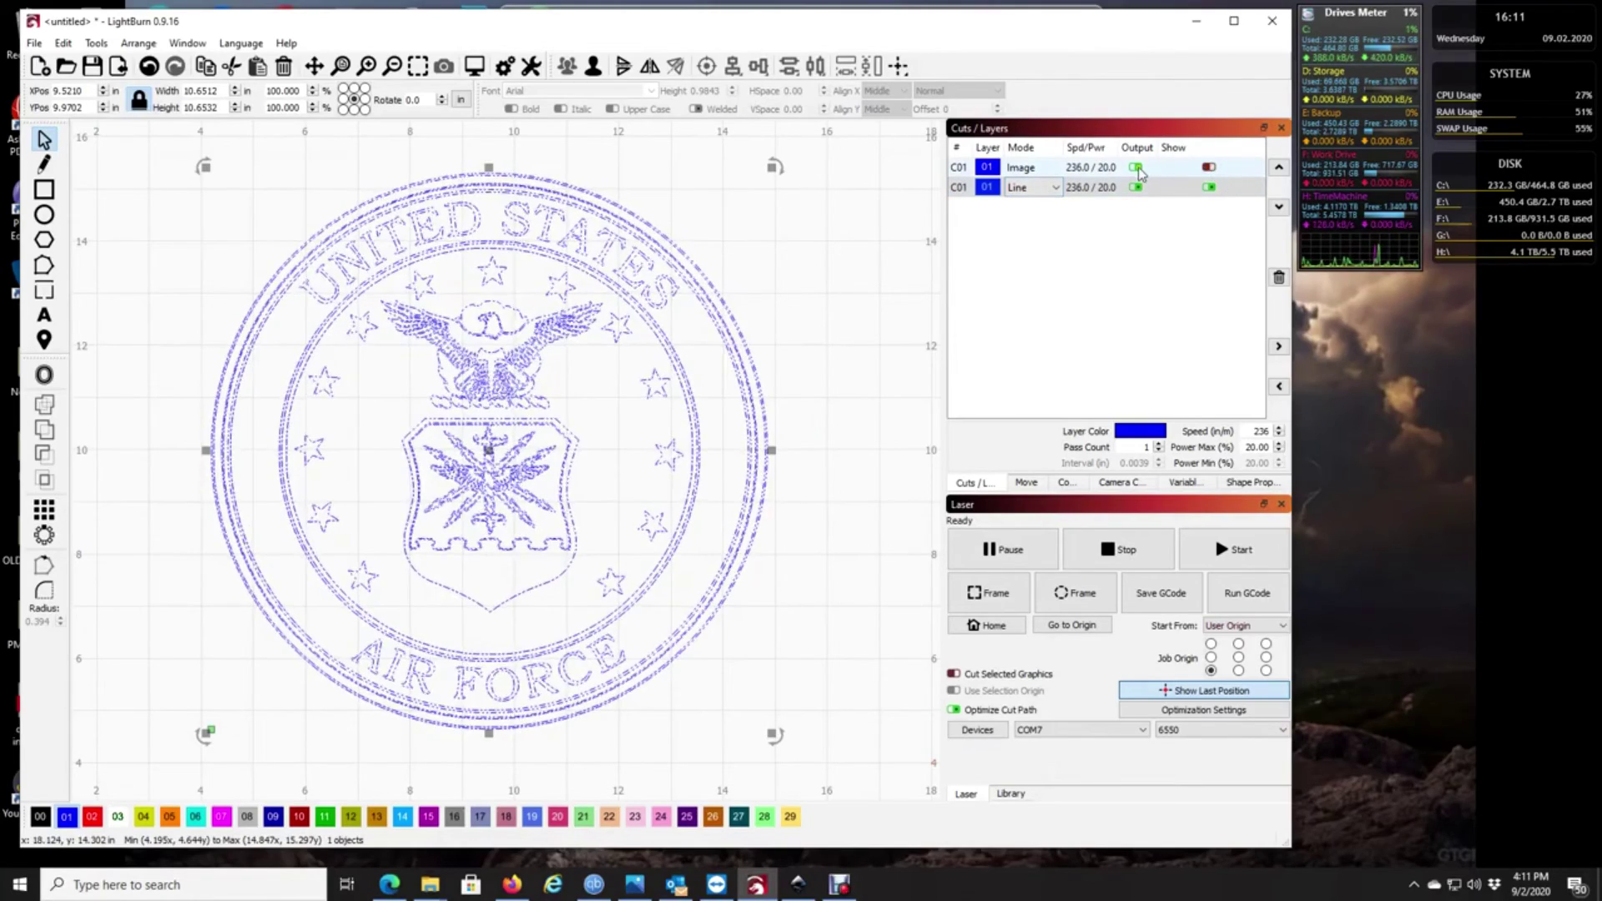
Step: Reselect the traced seal and bring up the Line layer's Mode choices
left_click(785, 269)
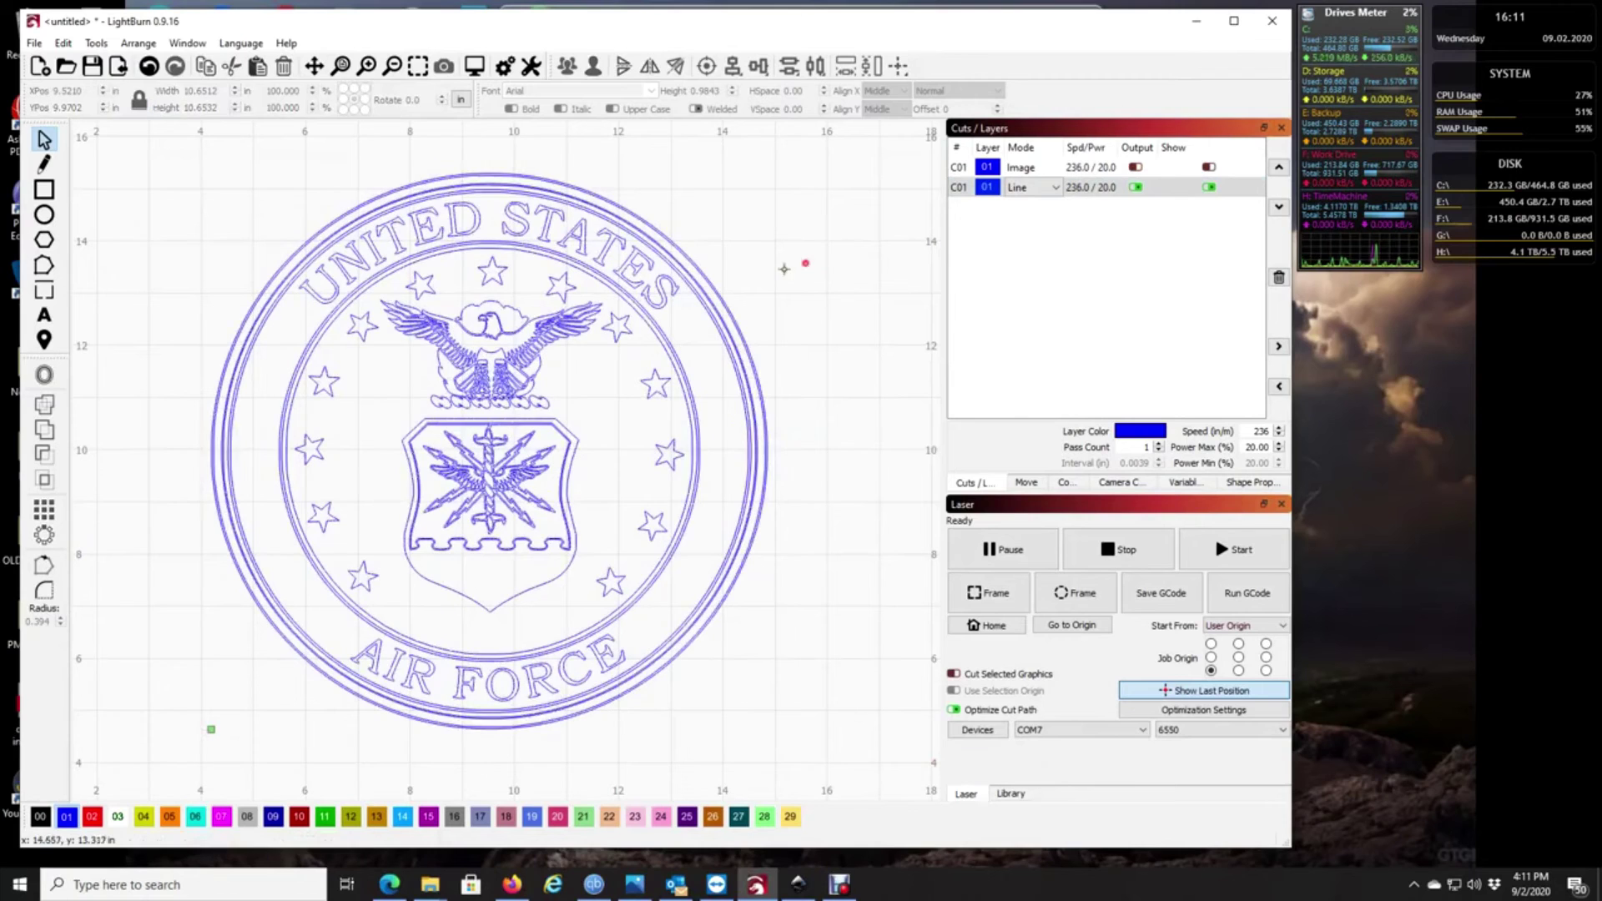
left_click(534, 355)
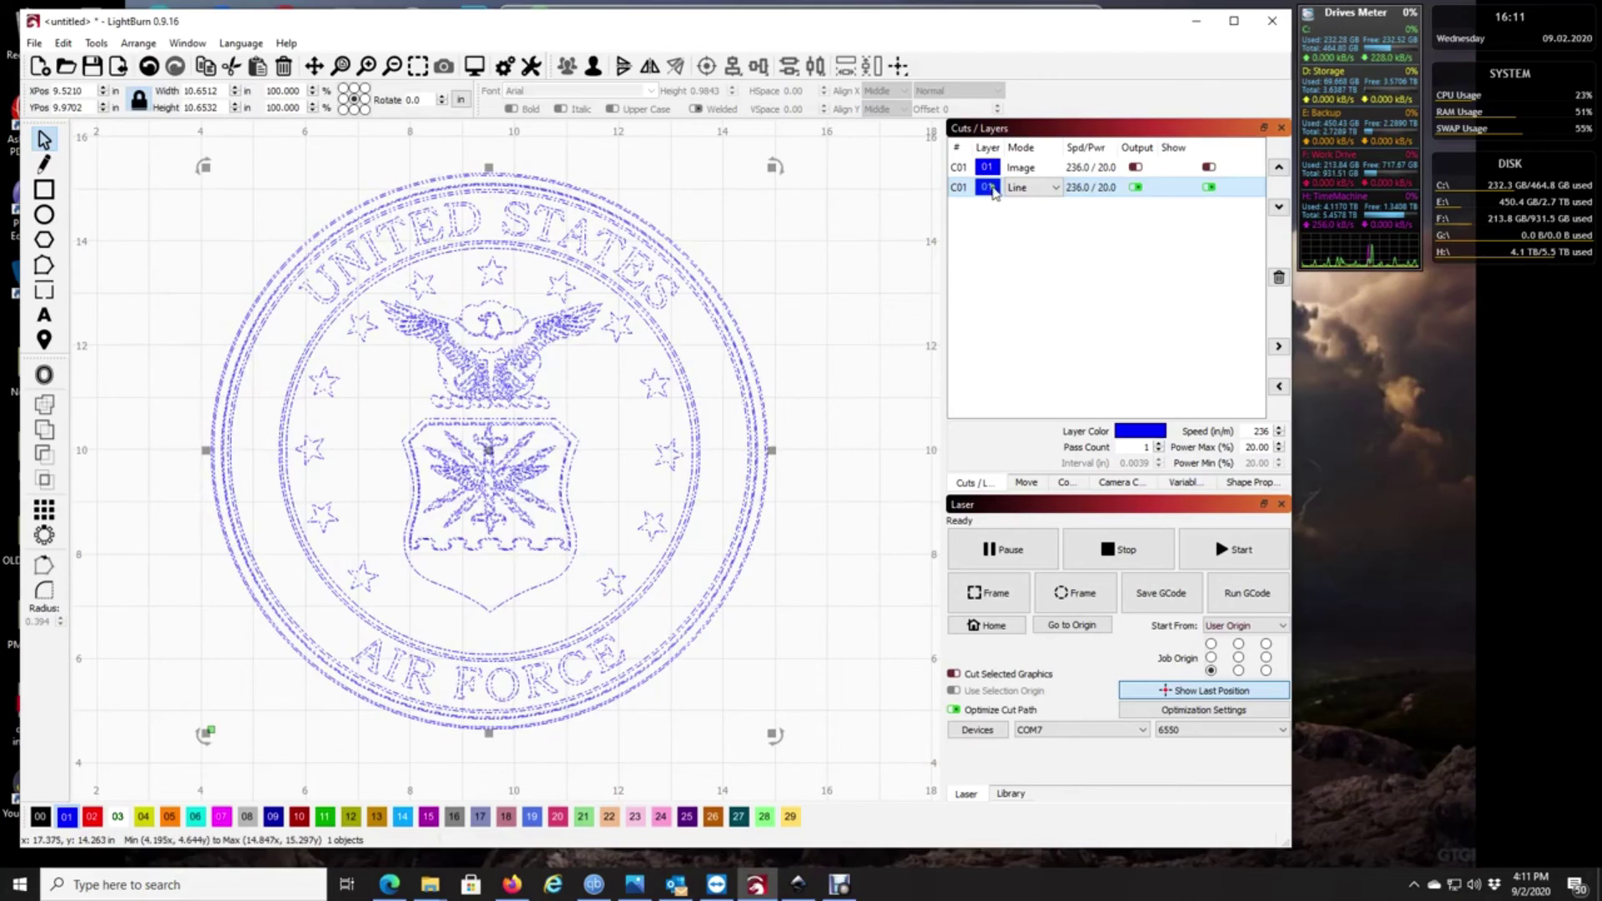
left_click(1031, 188)
Step: Set the seal's Line layer to Fill+Line and zoom around to check the solid blue fill
left_click(1031, 225)
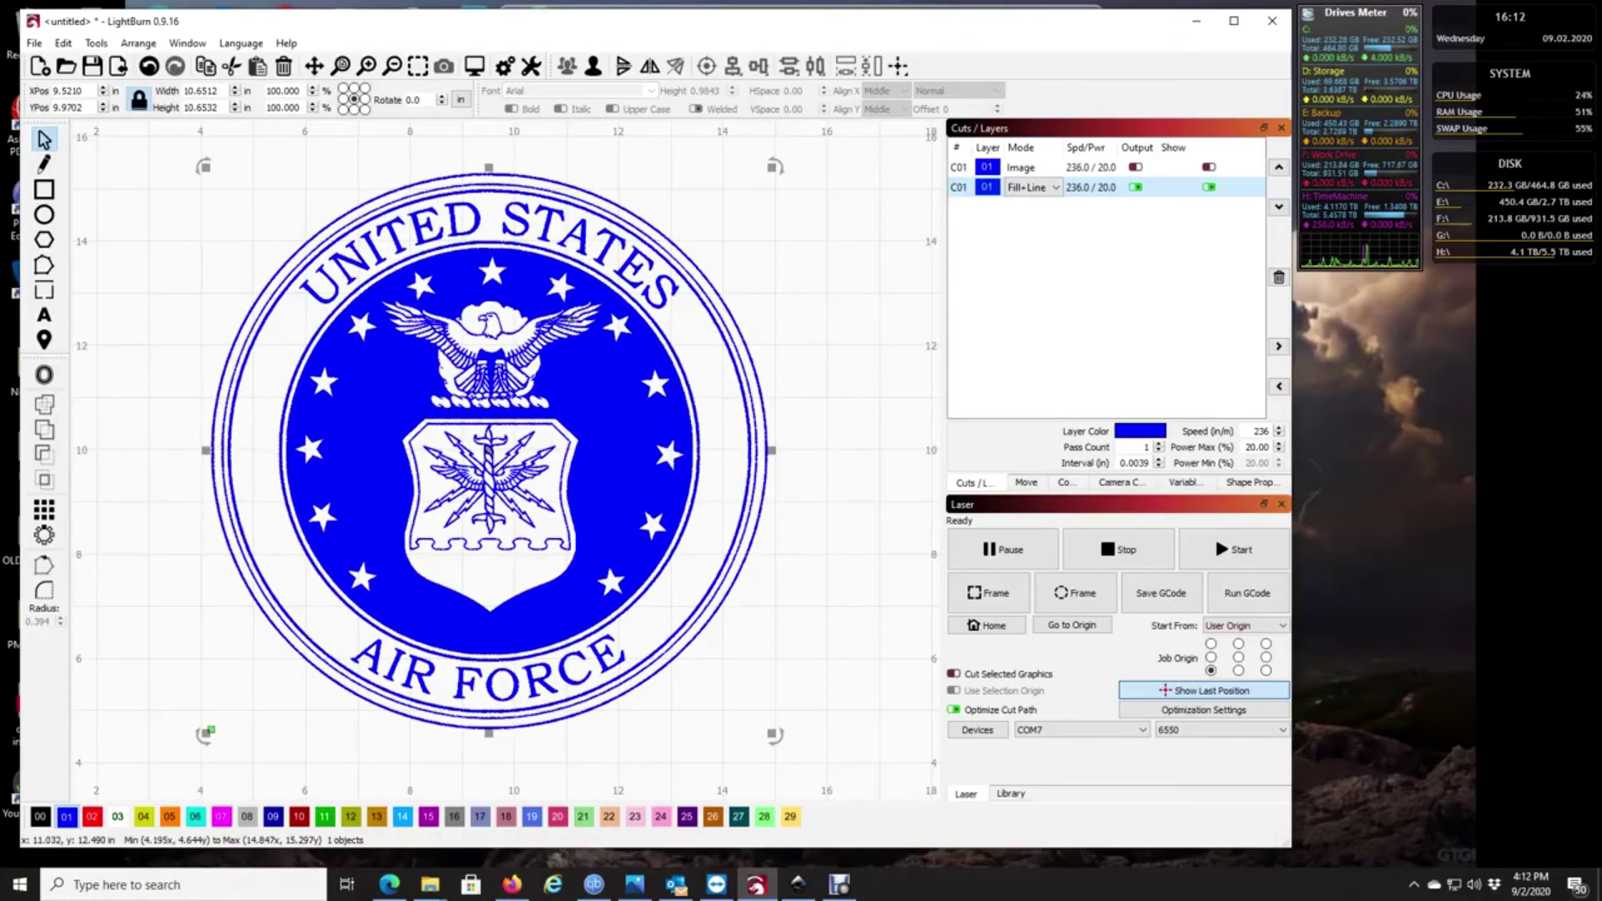
scroll(477, 329, "up", 3)
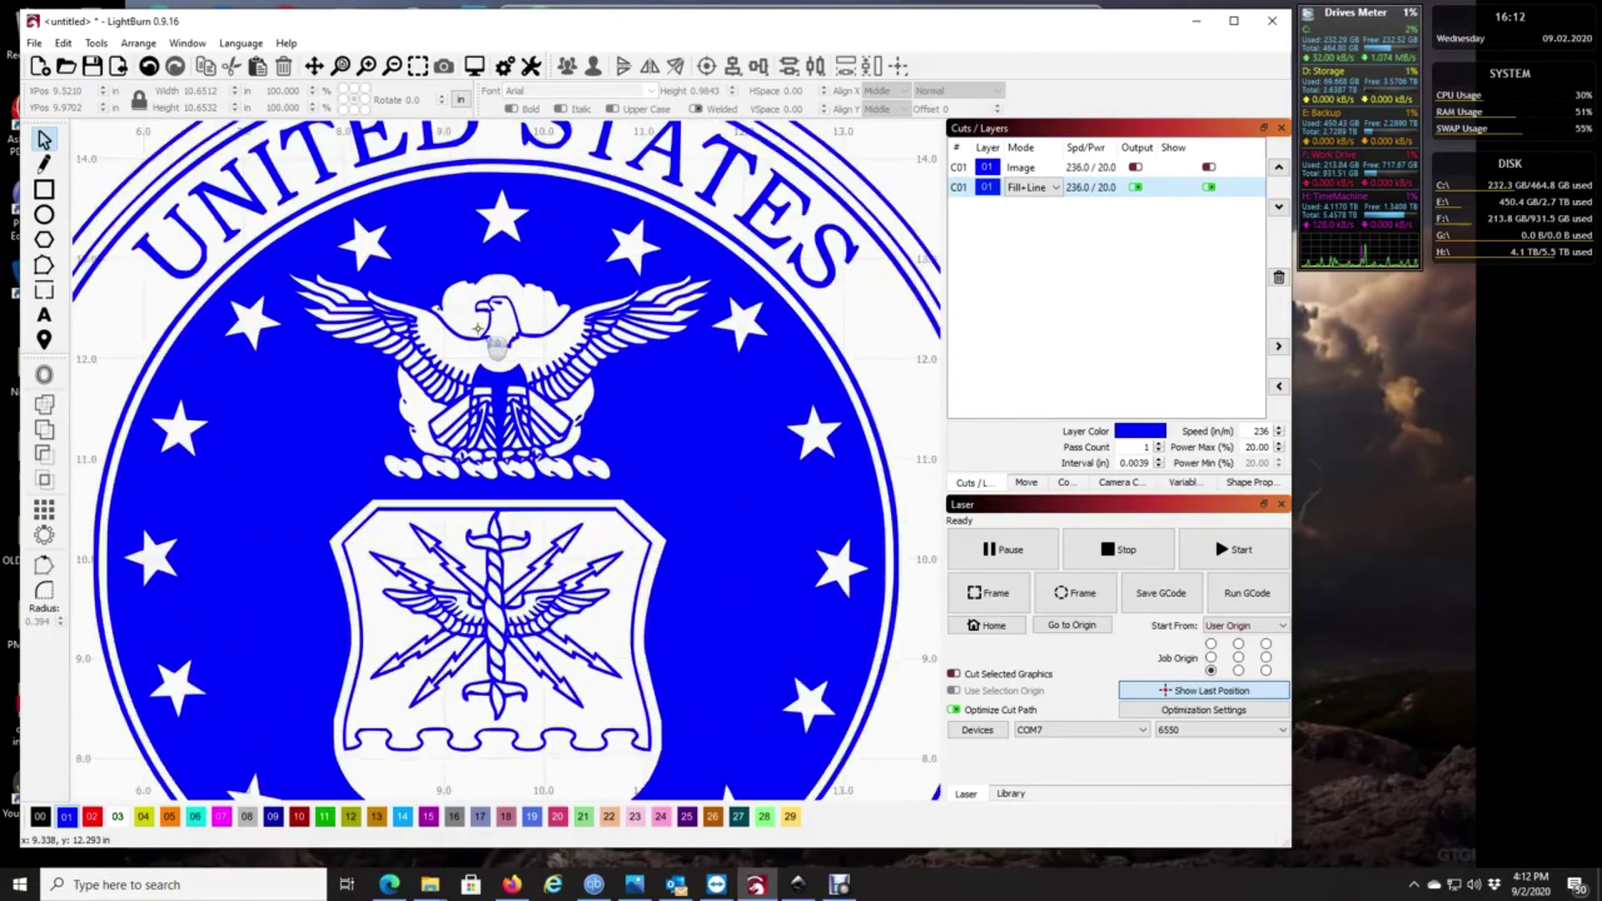
scroll(477, 330, "up", 2)
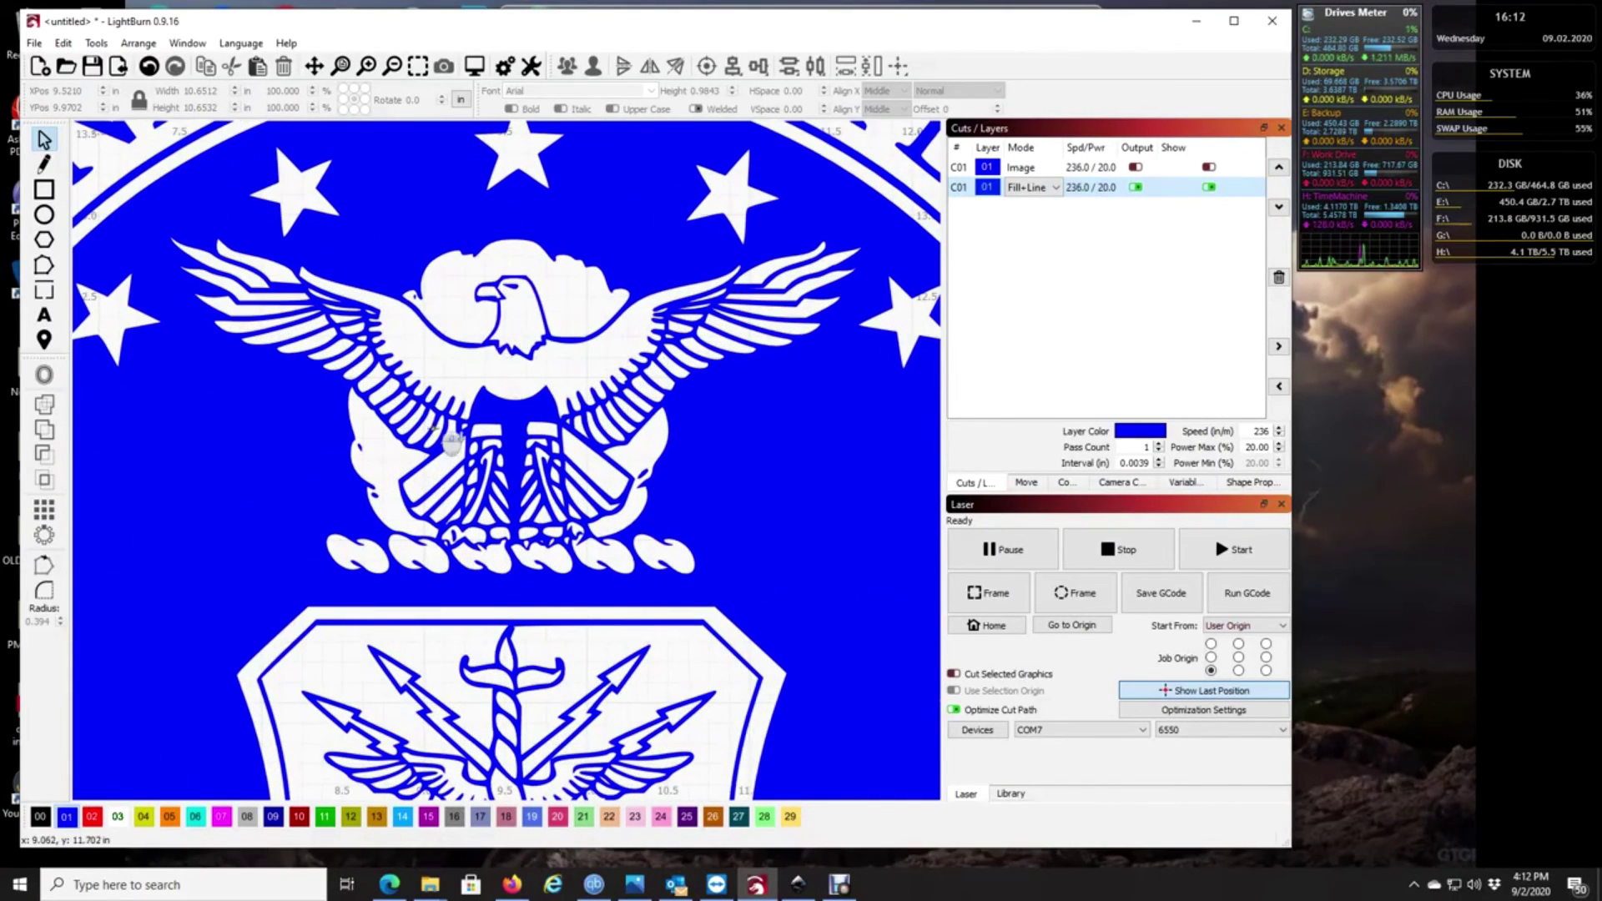
scroll(451, 442, "down", 7)
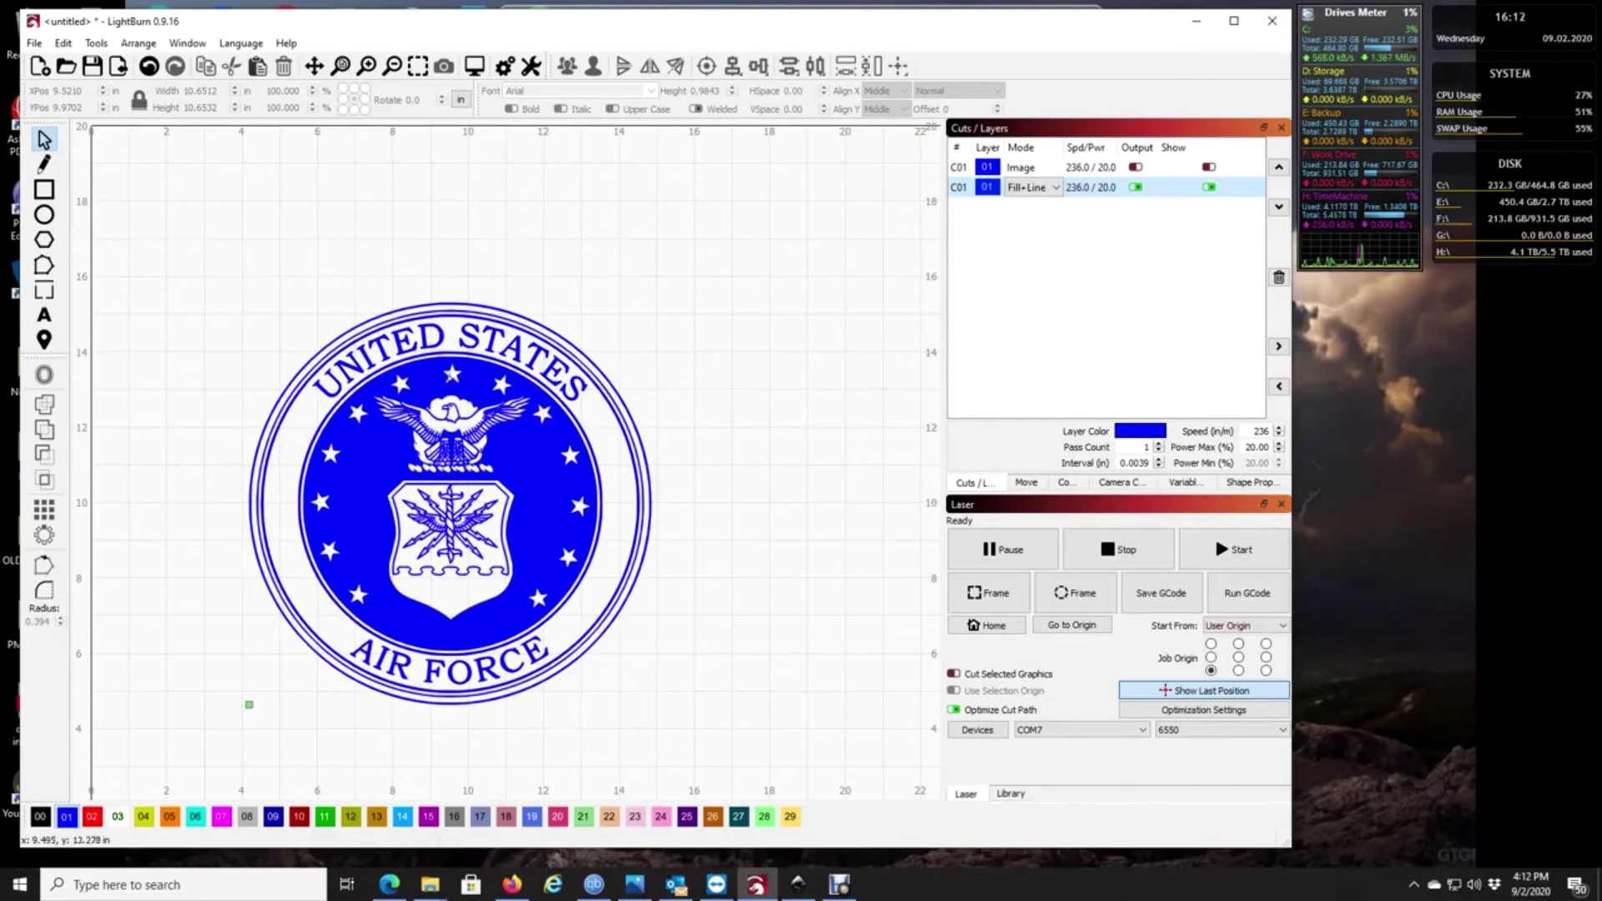
scroll(467, 368, "up", 3)
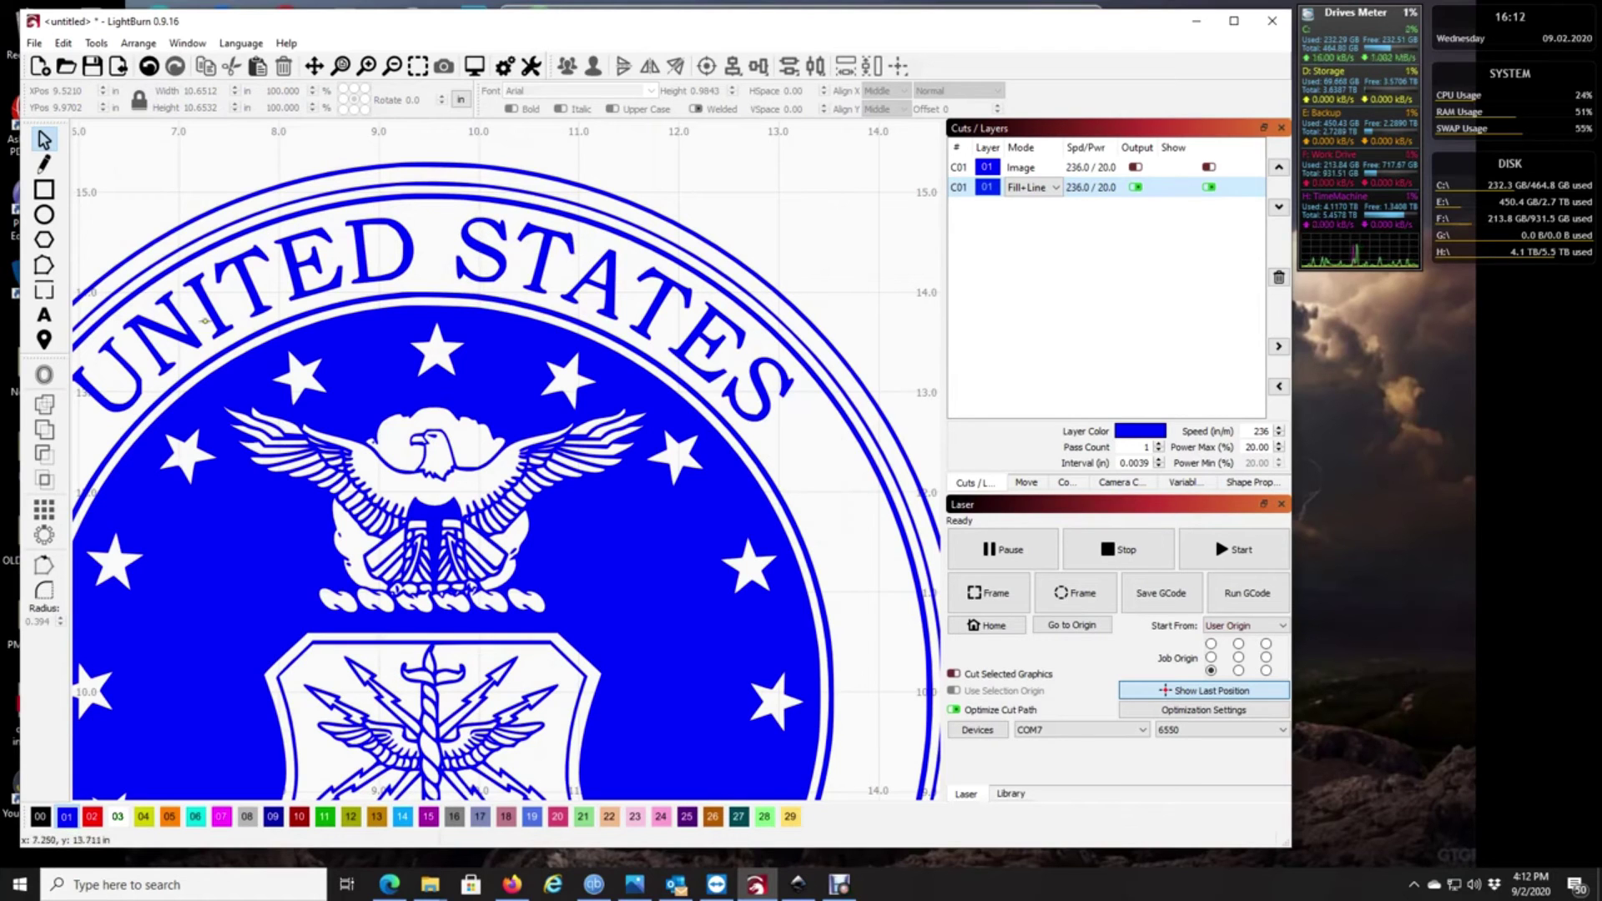
scroll(415, 436, "down", 5)
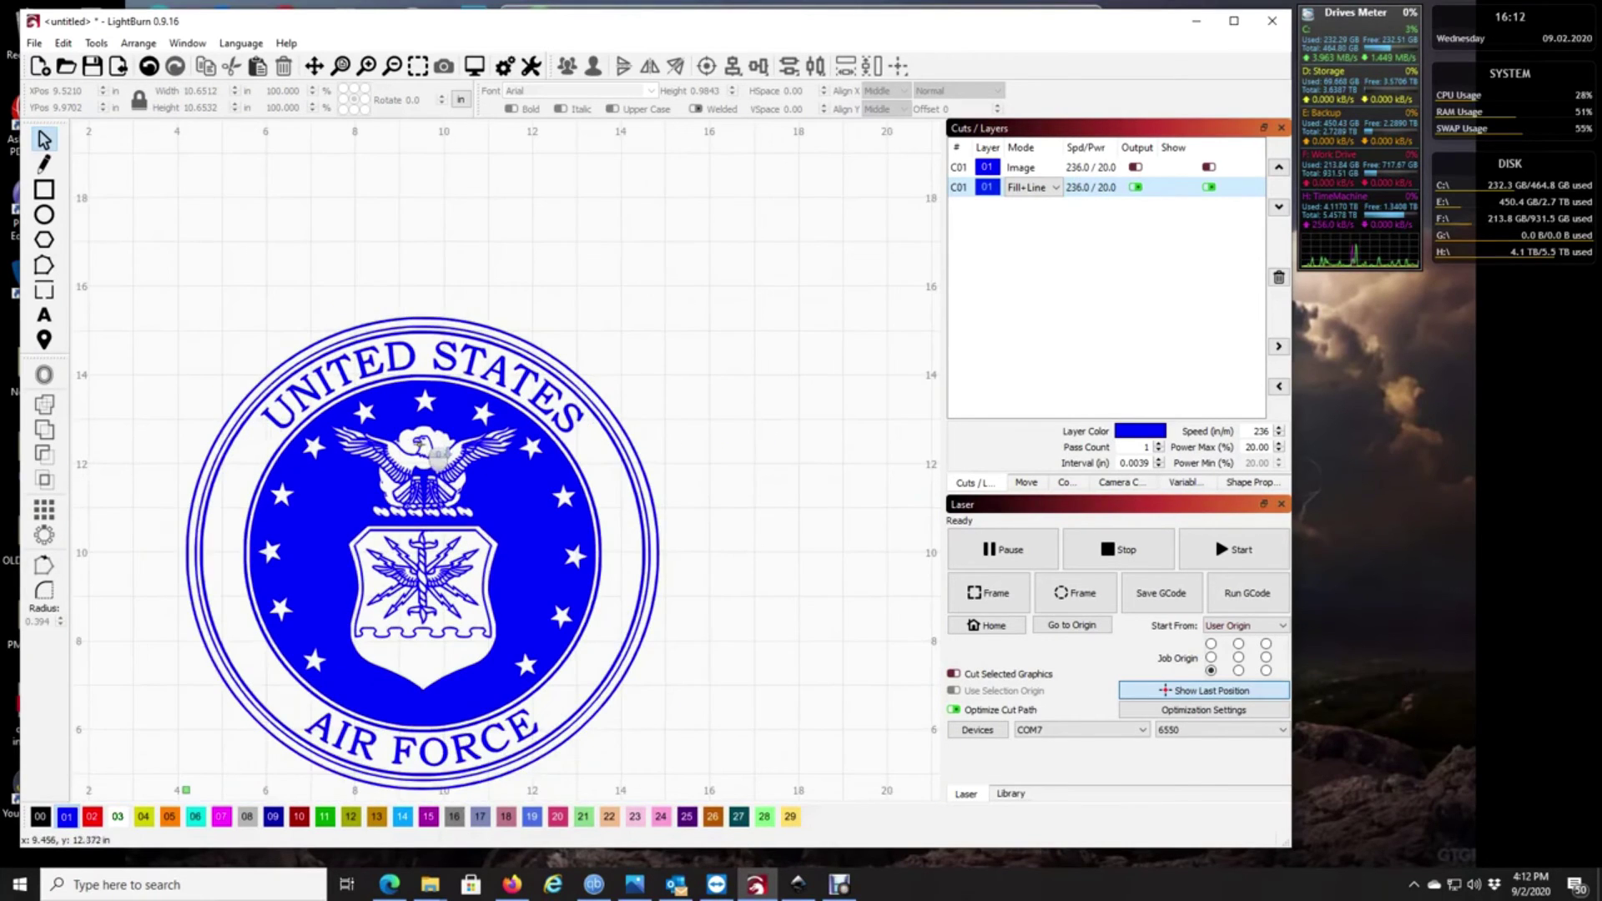
Step: Scale the traced seal from its top-right corner to about 27 inches wide
left_click(451, 355)
left_click_drag(662, 315, 1377, 12)
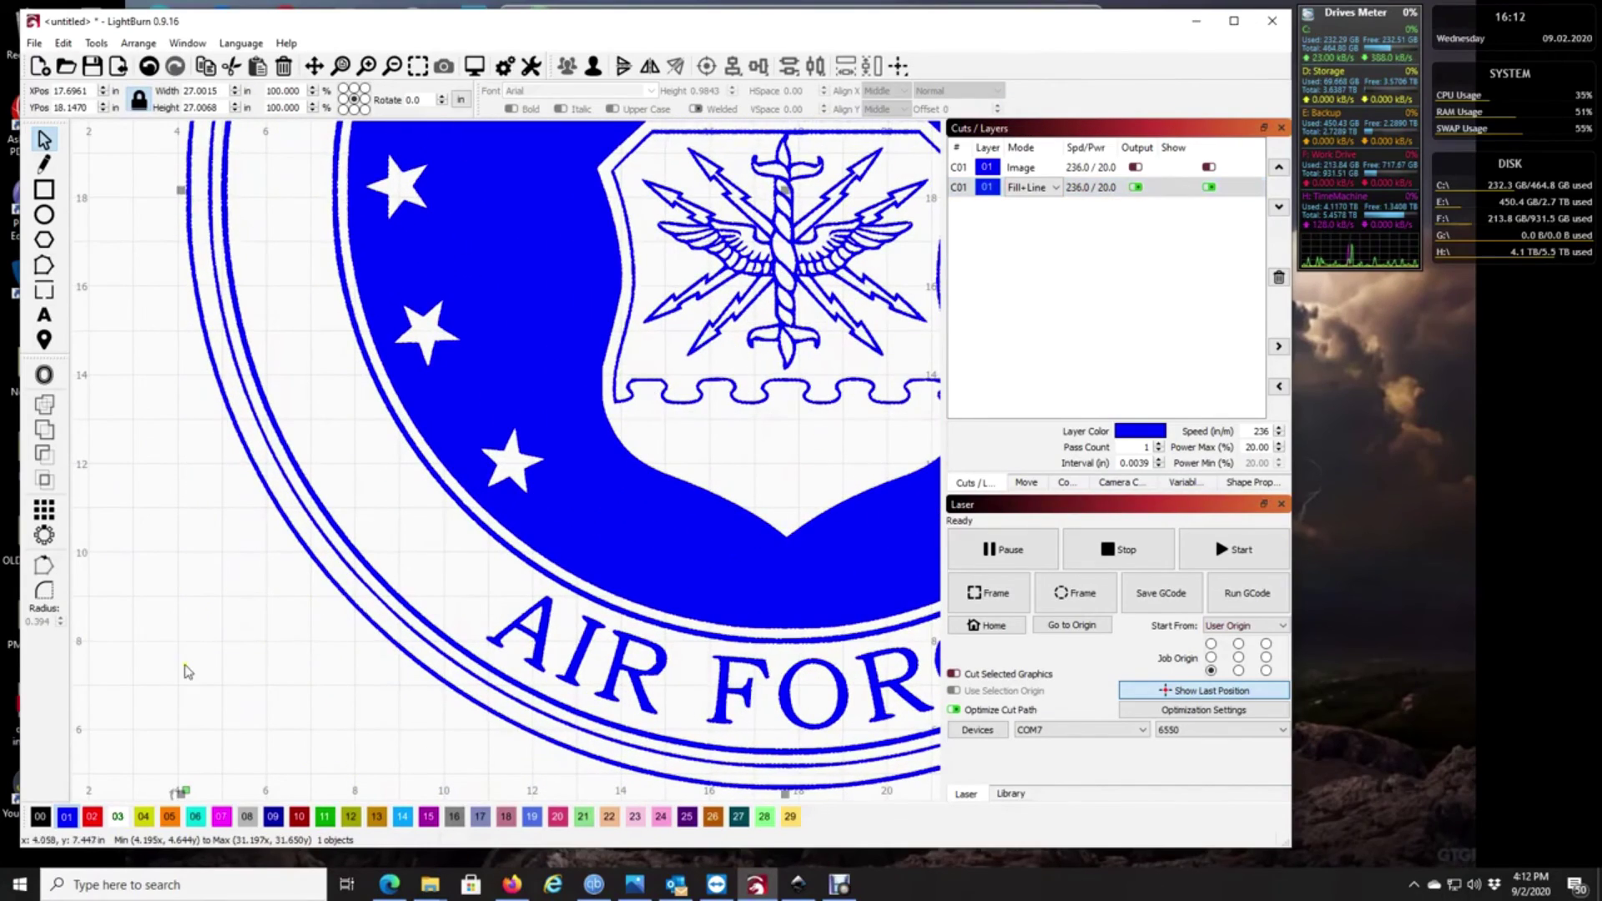
left_click(278, 599)
scroll(278, 600, "up", 7)
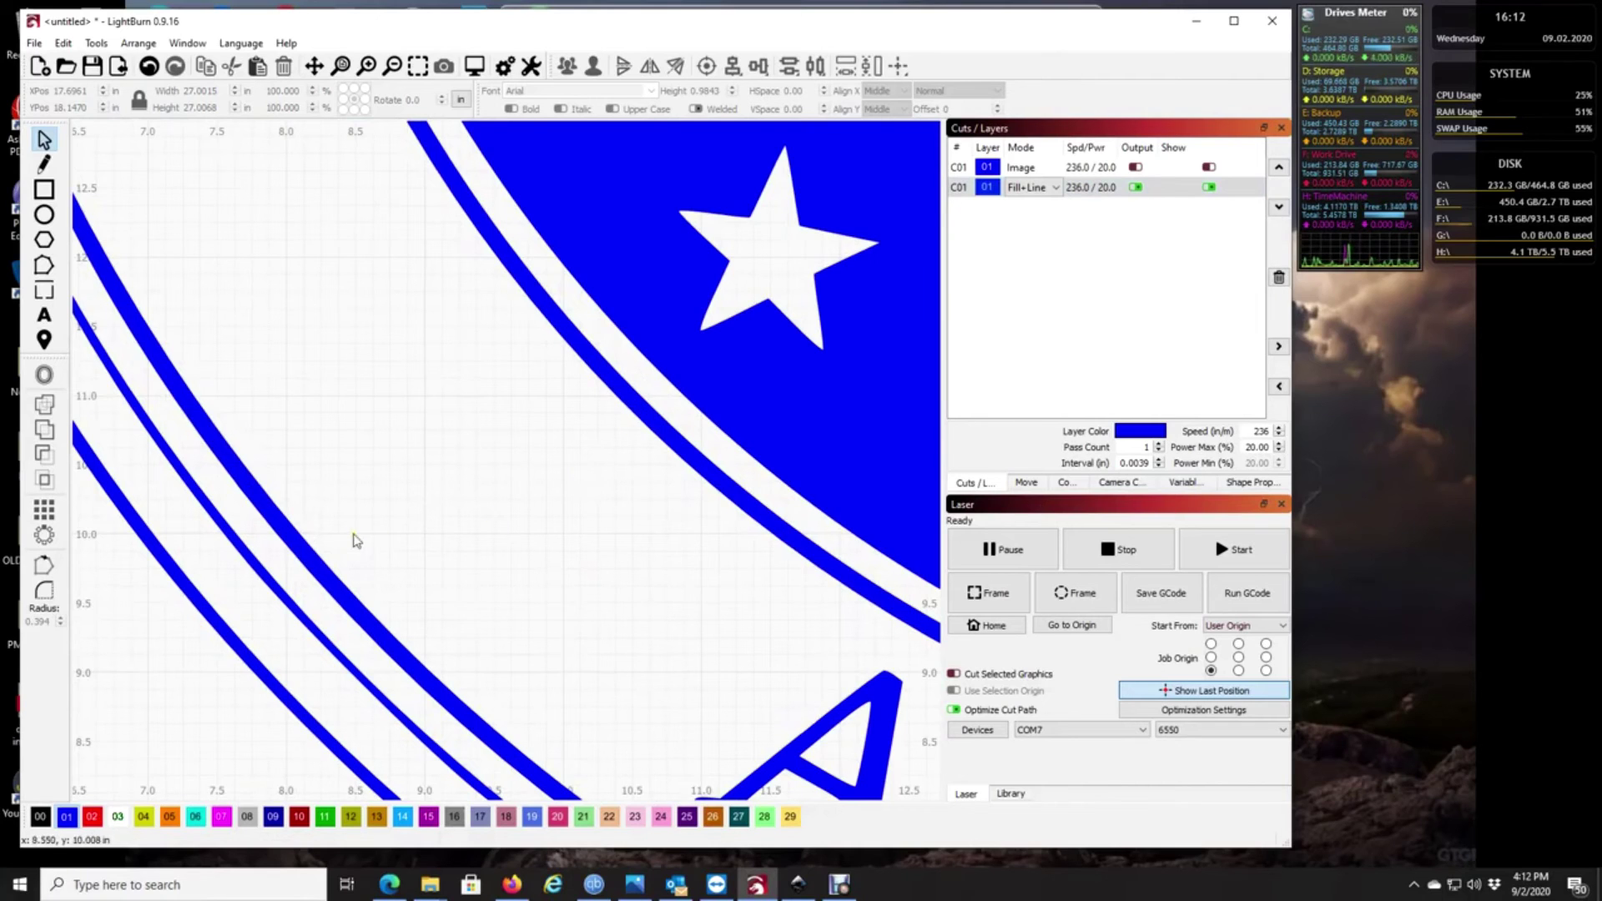
scroll(350, 541, "down", 7)
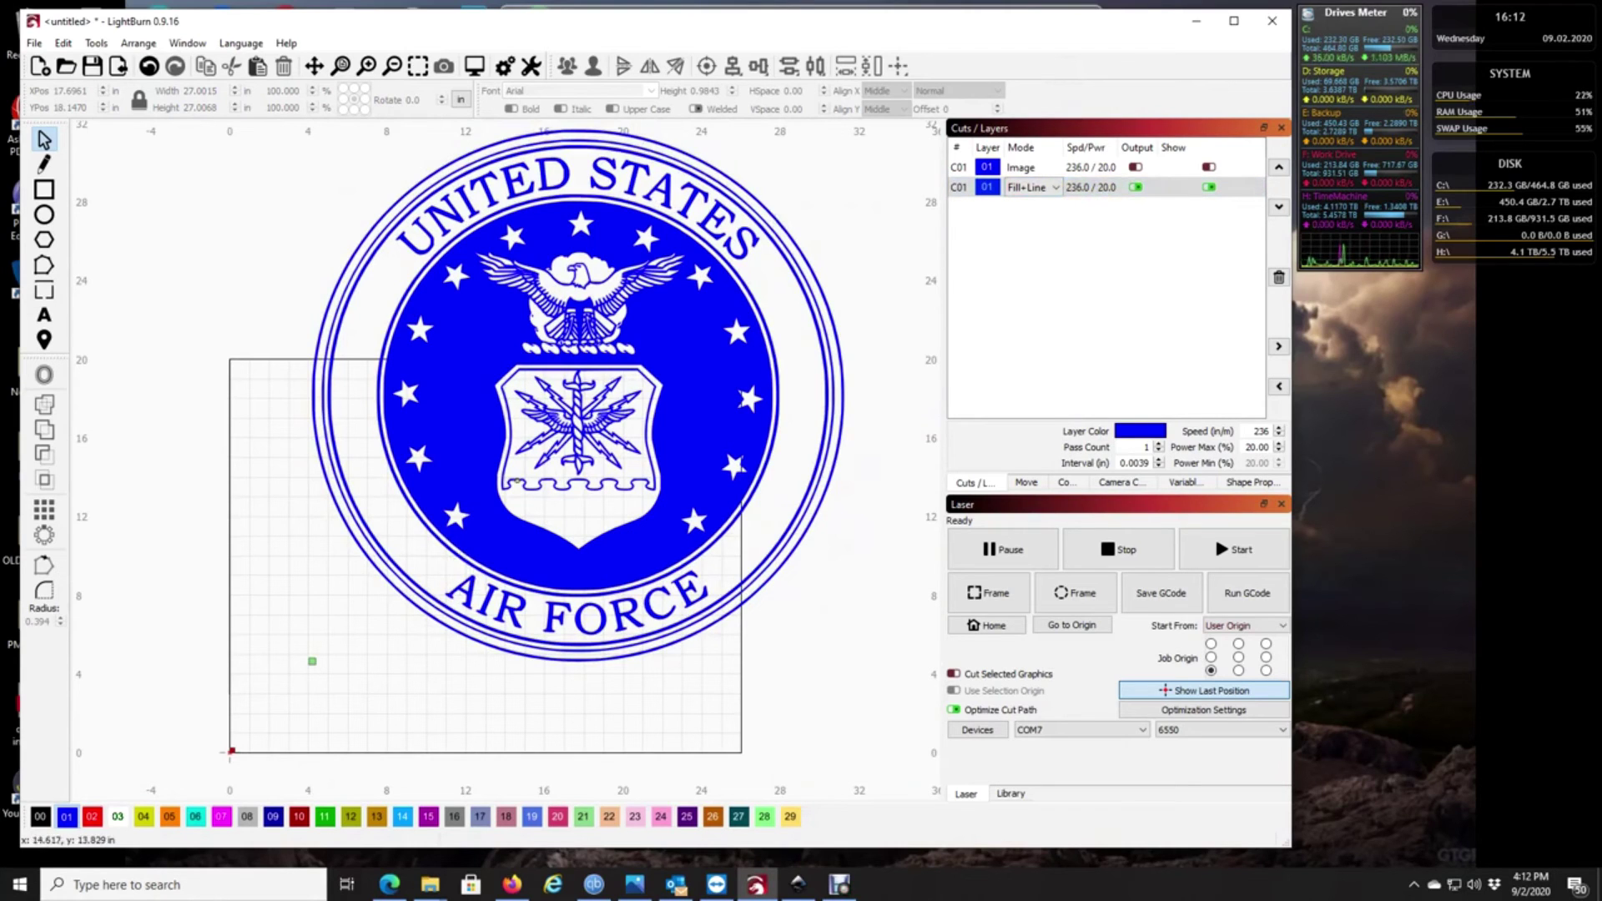
scroll(380, 464, "down", 2)
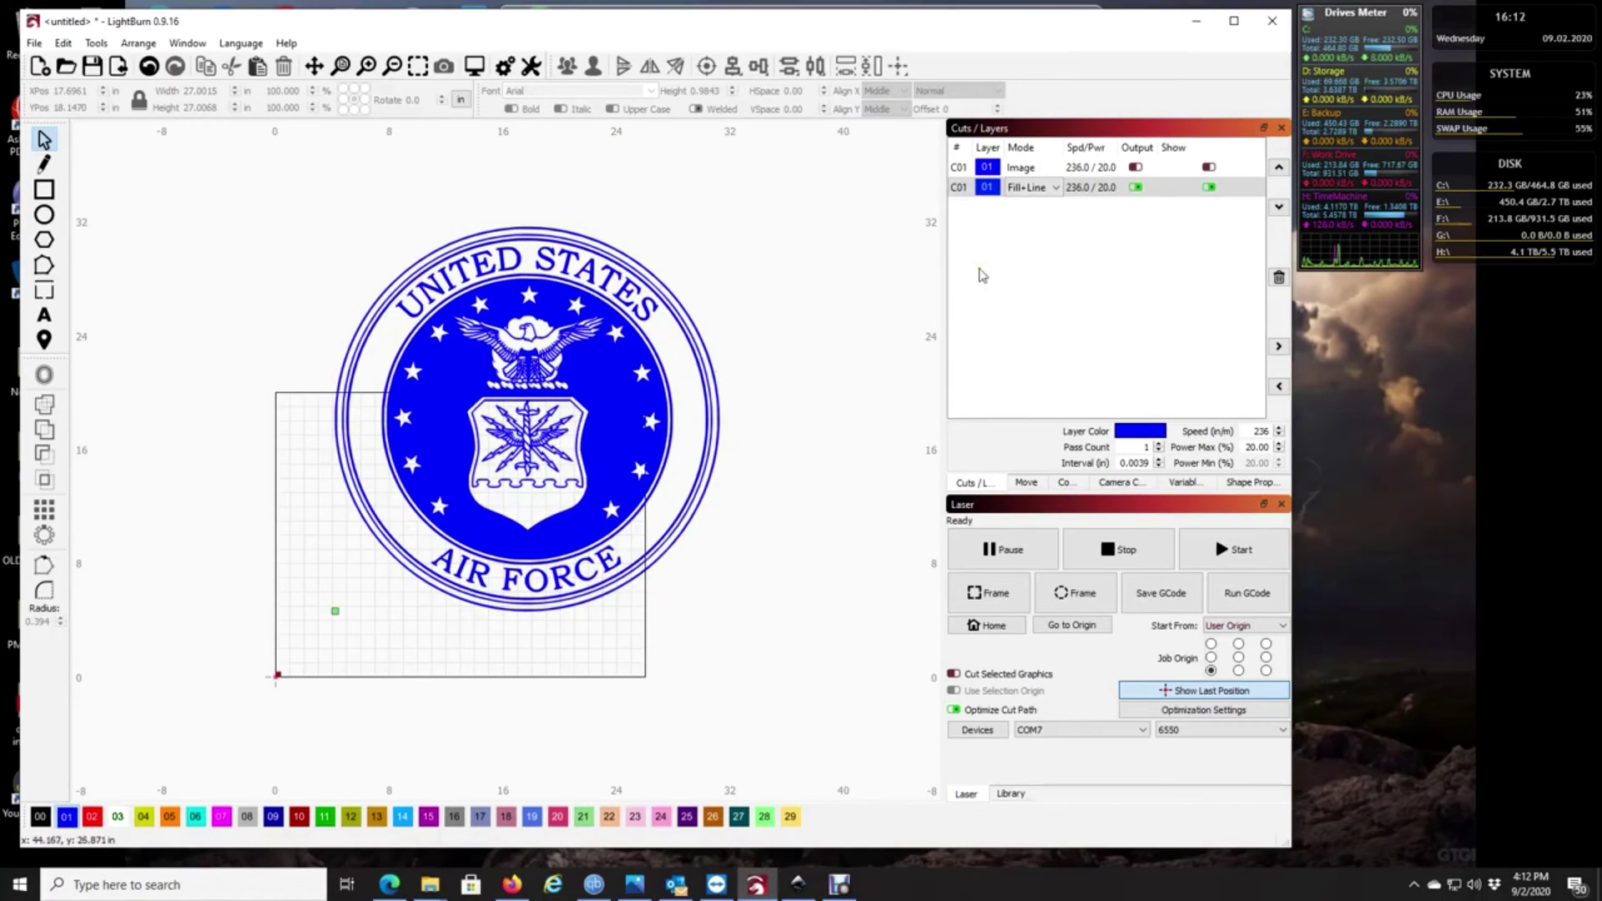
Step: Undo all edits back to the original seal image and zoom to frame
left_click(150, 67)
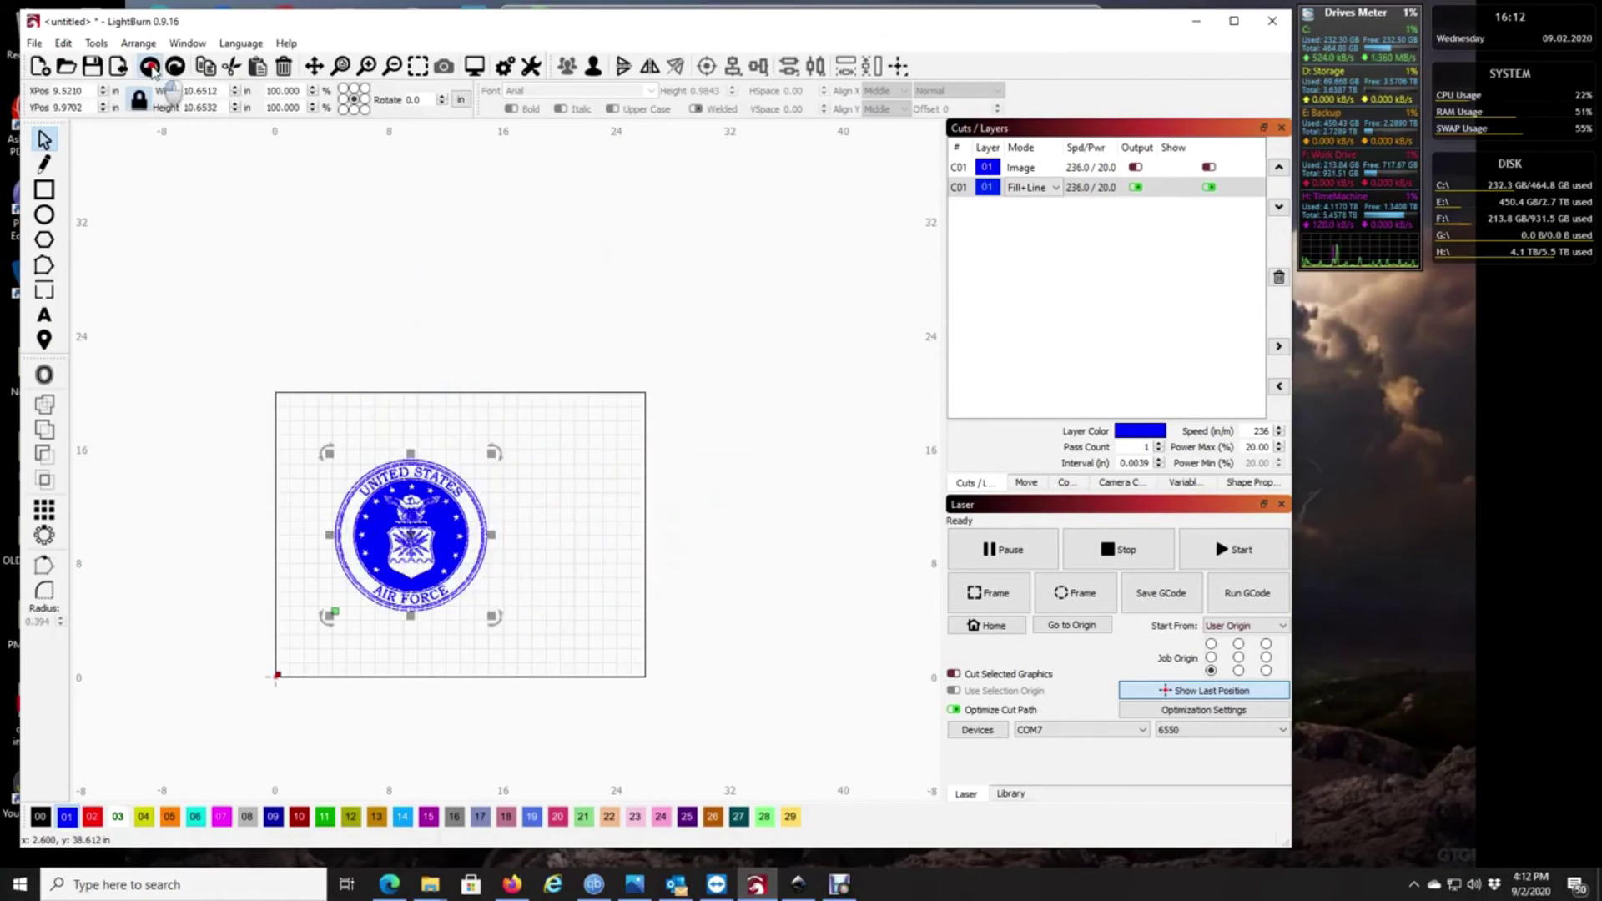
left_click(150, 67)
left_click(149, 67)
left_click(150, 67)
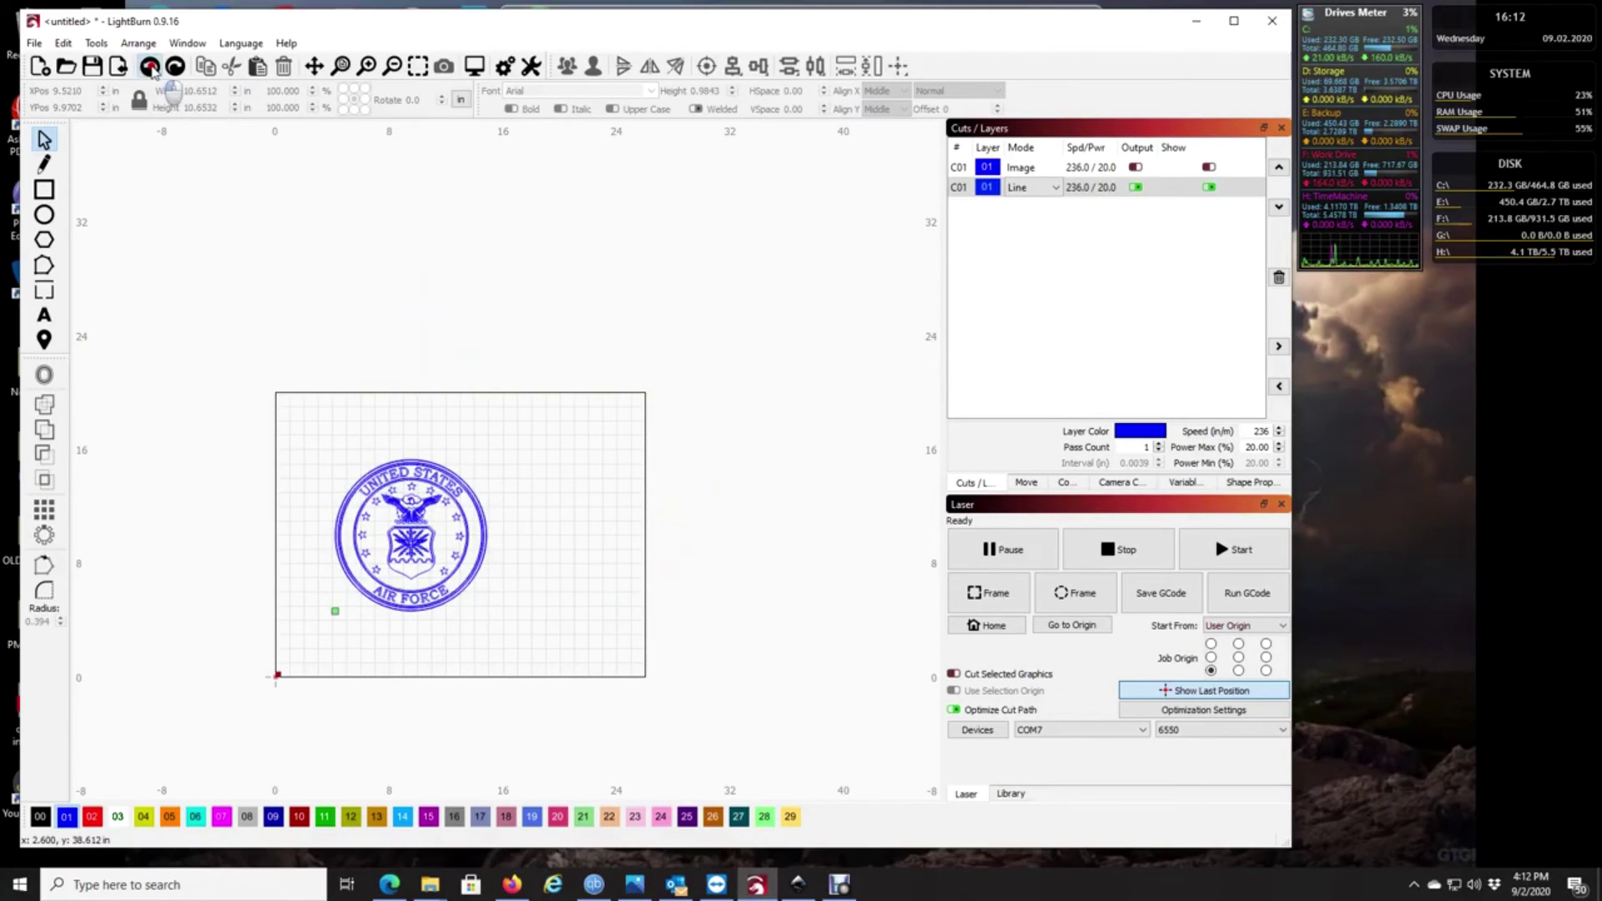
left_click(149, 66)
left_click(149, 67)
left_click(149, 67)
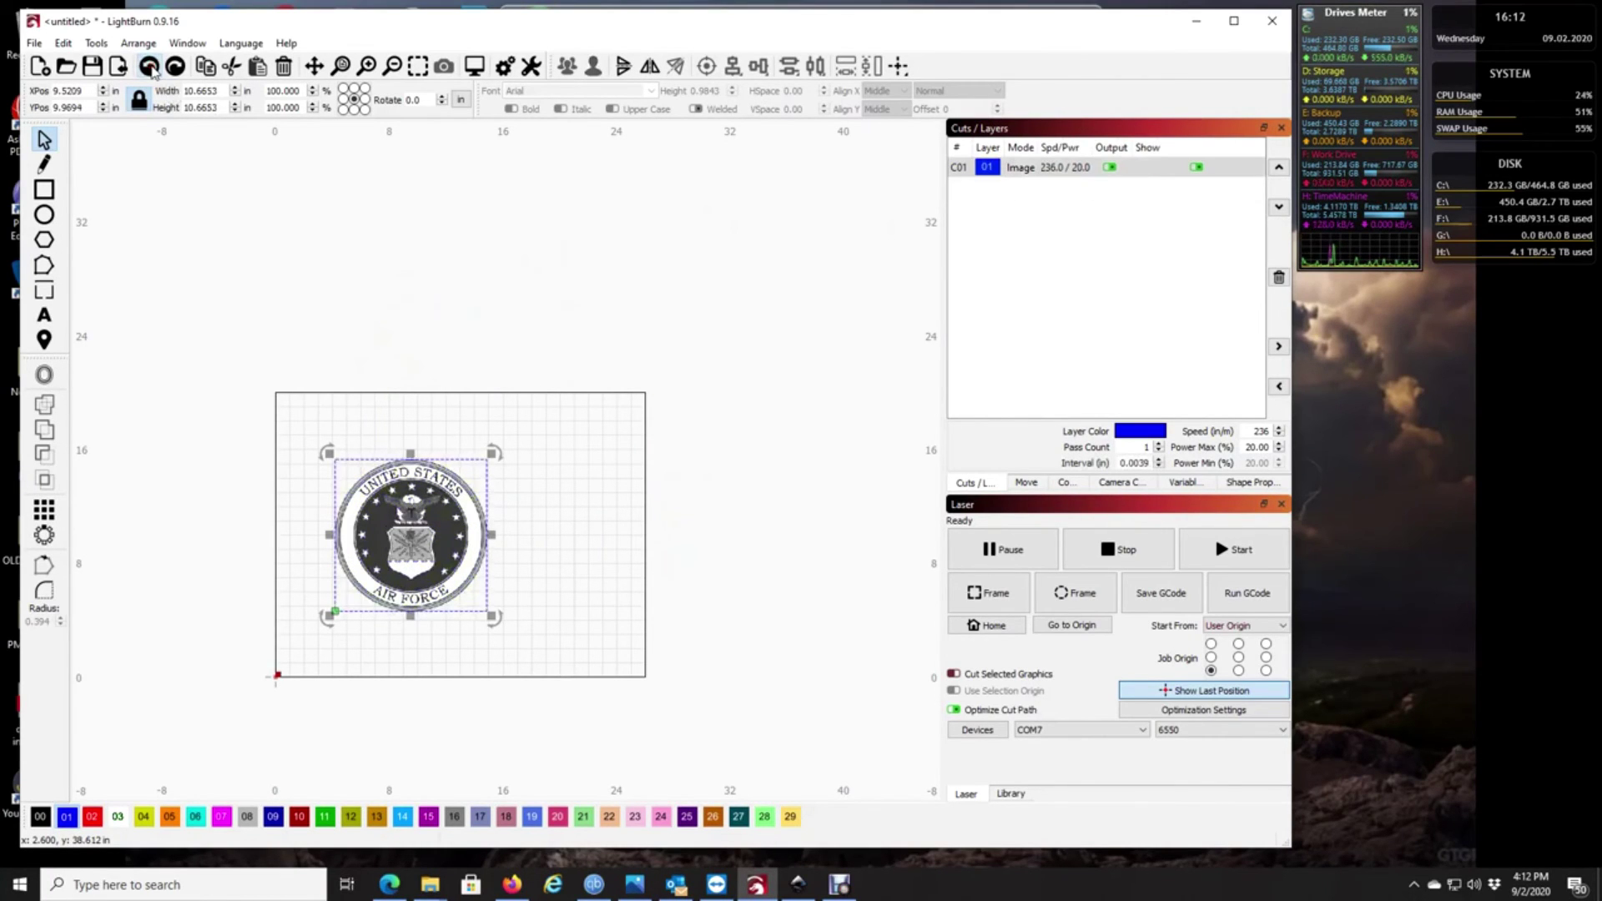
left_click(418, 67)
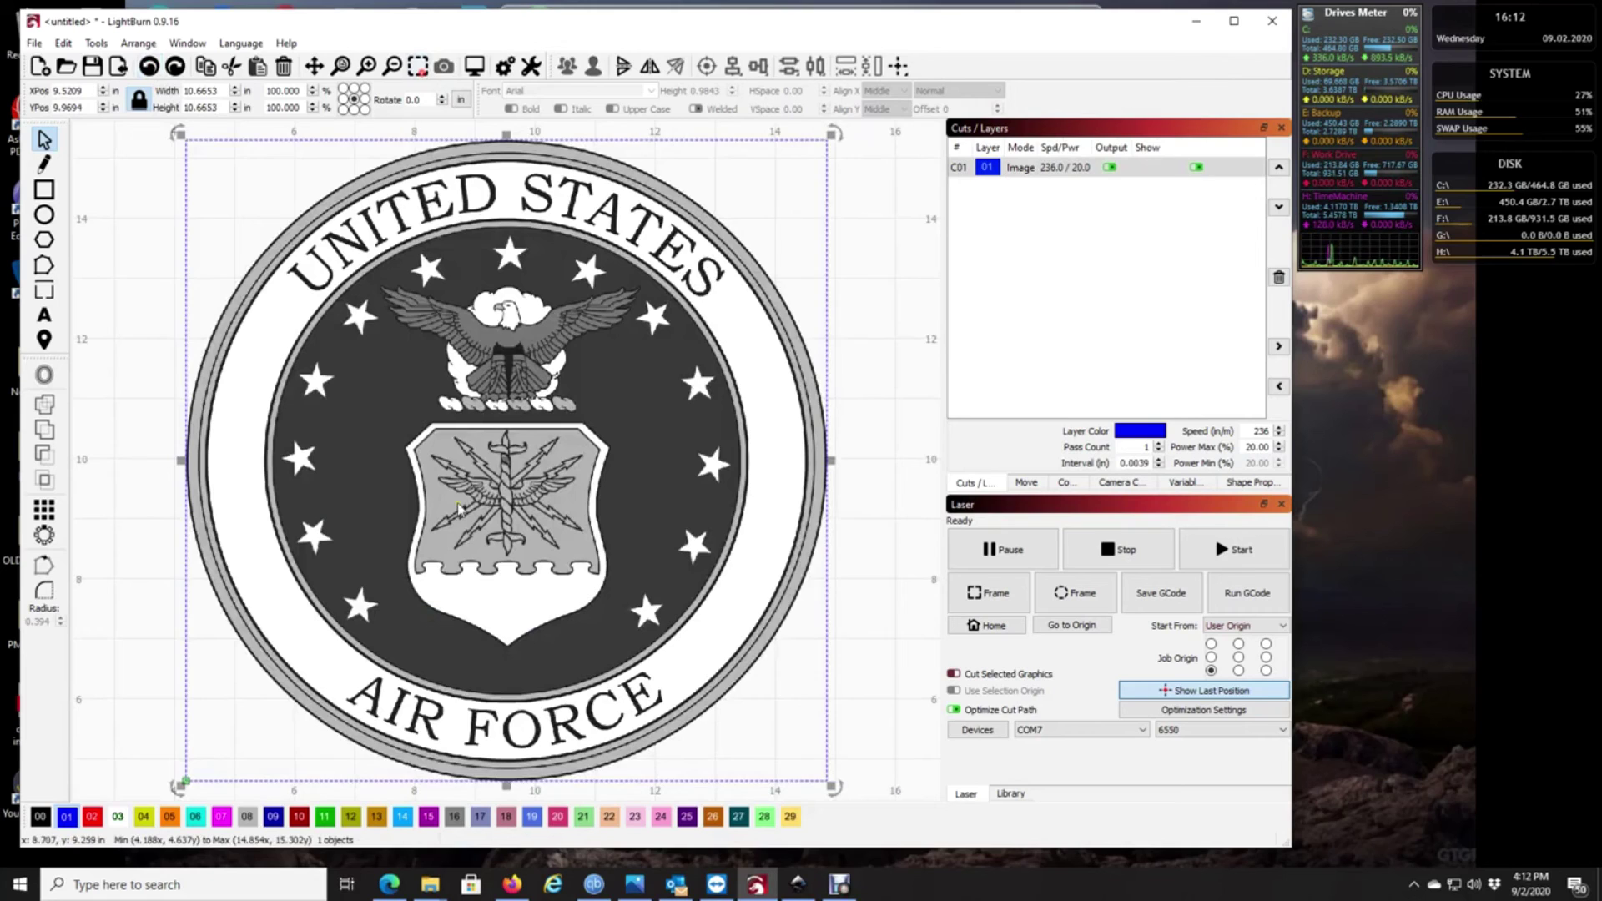
Step: Start a new Trace Image on the seal with Threshold set to 107
left_click(96, 42)
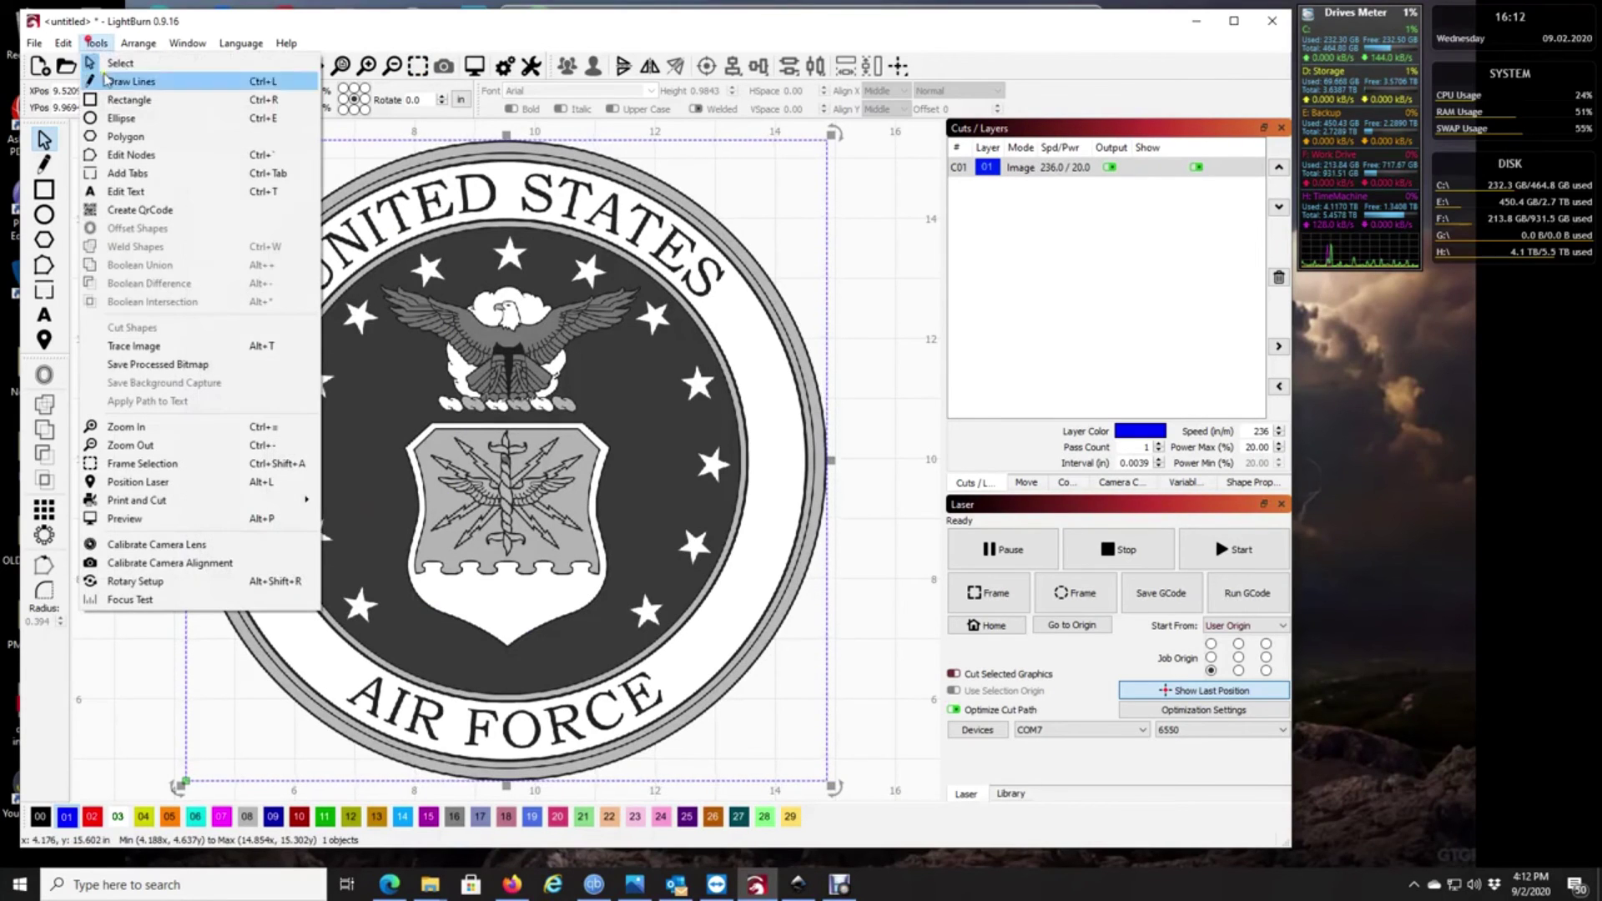
left_click(123, 346)
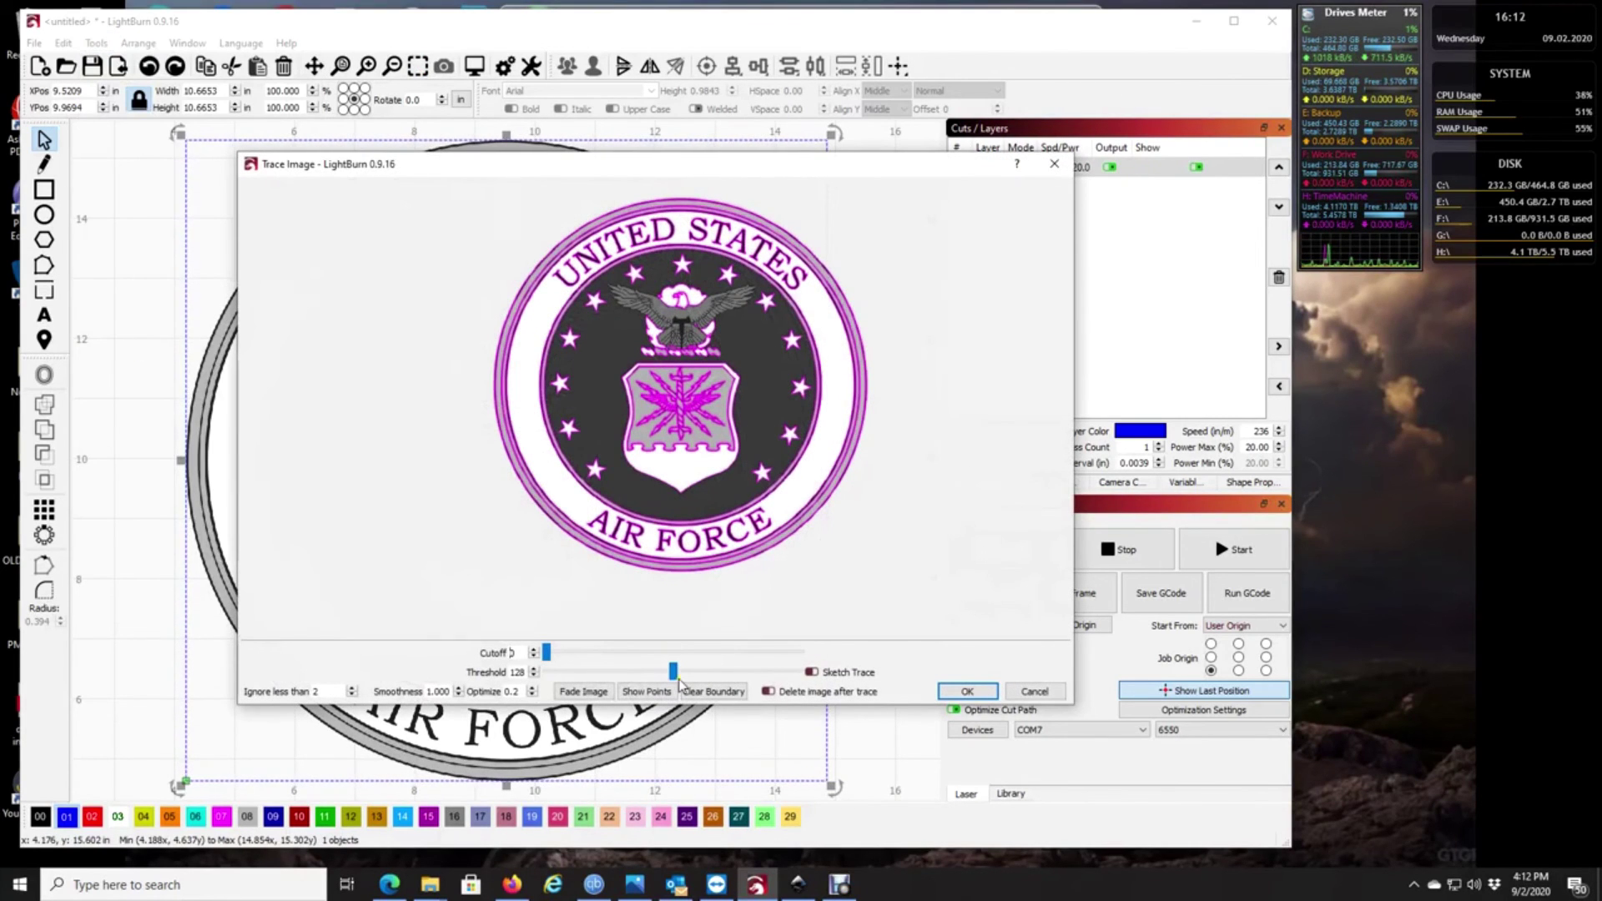
mouse_move(674, 674)
left_mouse_down()
mouse_move(584, 680)
mouse_move(688, 677)
mouse_move(647, 681)
left_mouse_up()
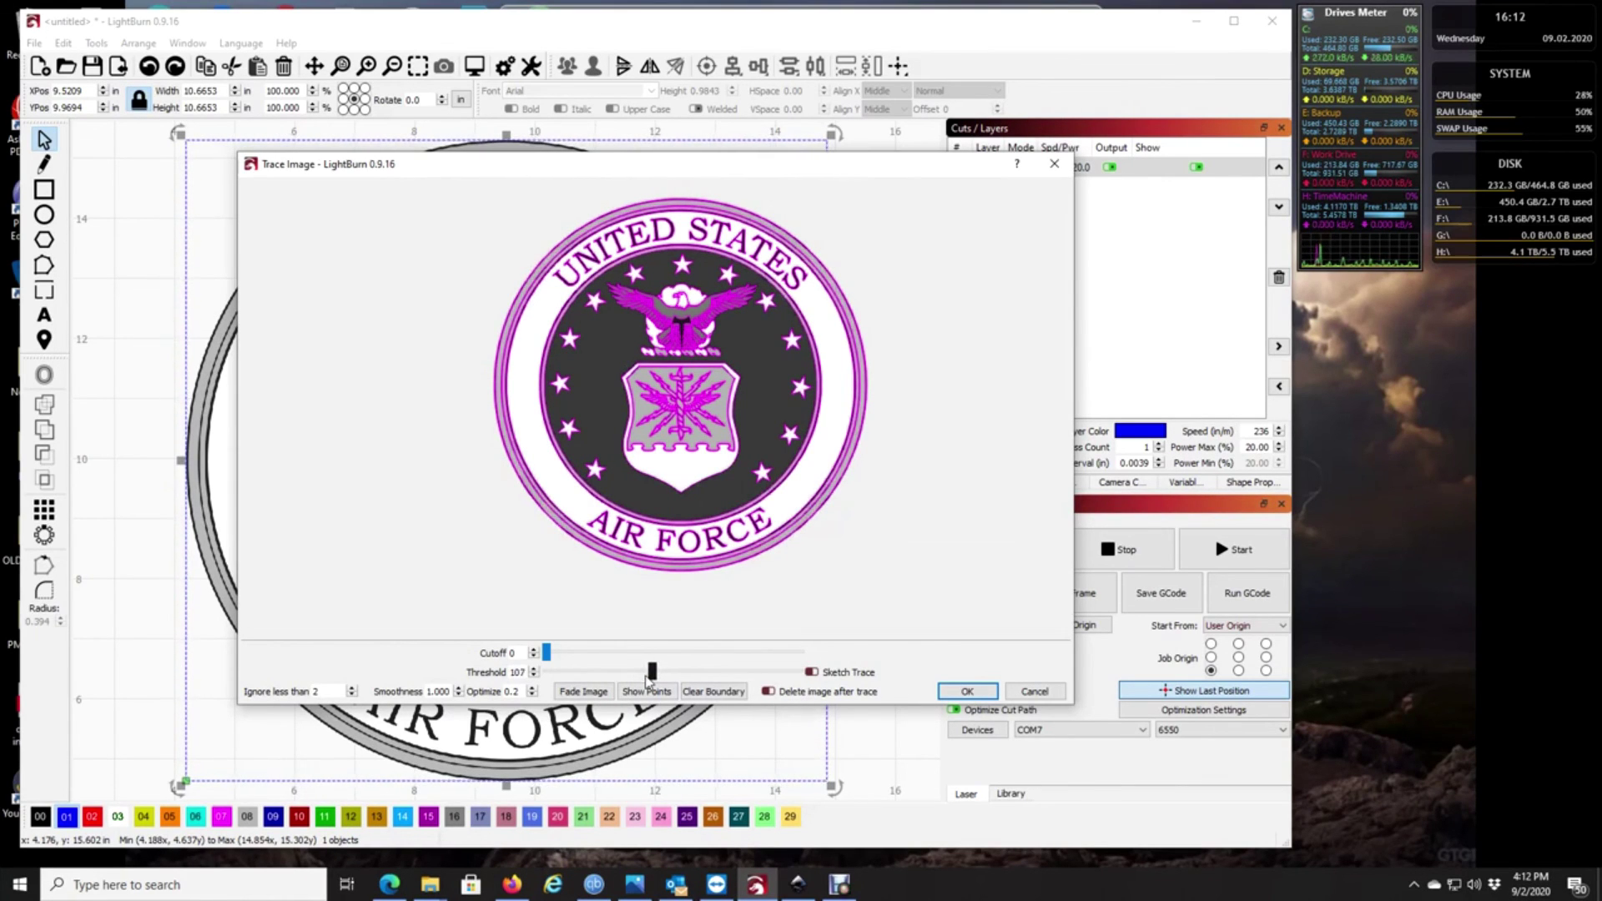
scroll(705, 545, "up", 5)
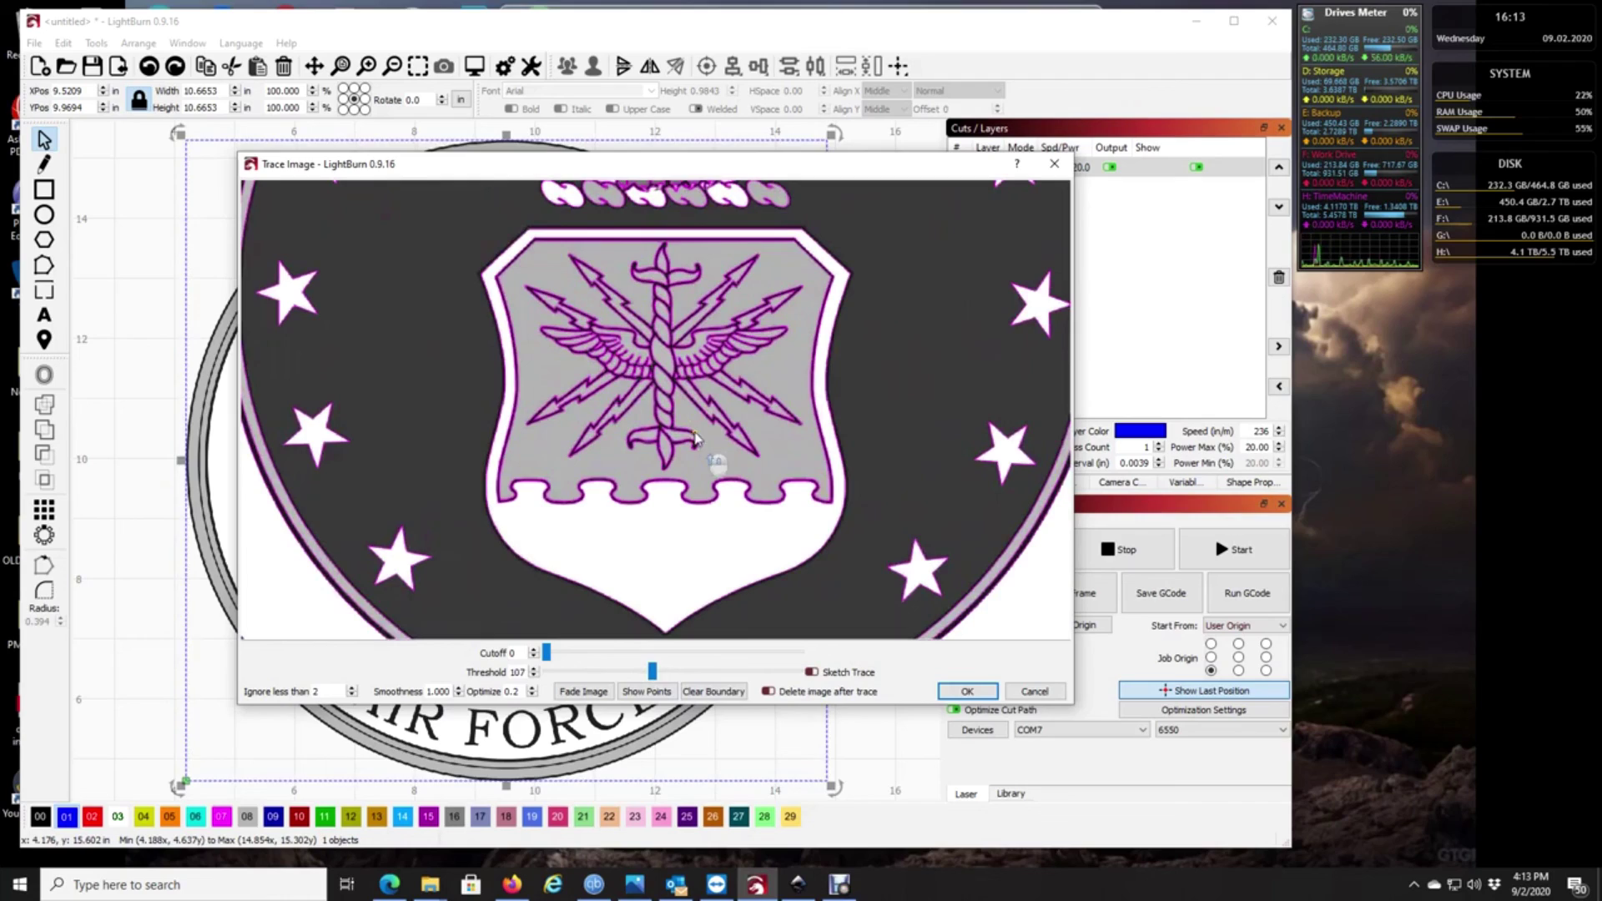
Step: Accept the 107-threshold trace, hide the seal image, and set the traced layer to Fill+Line
left_click(979, 699)
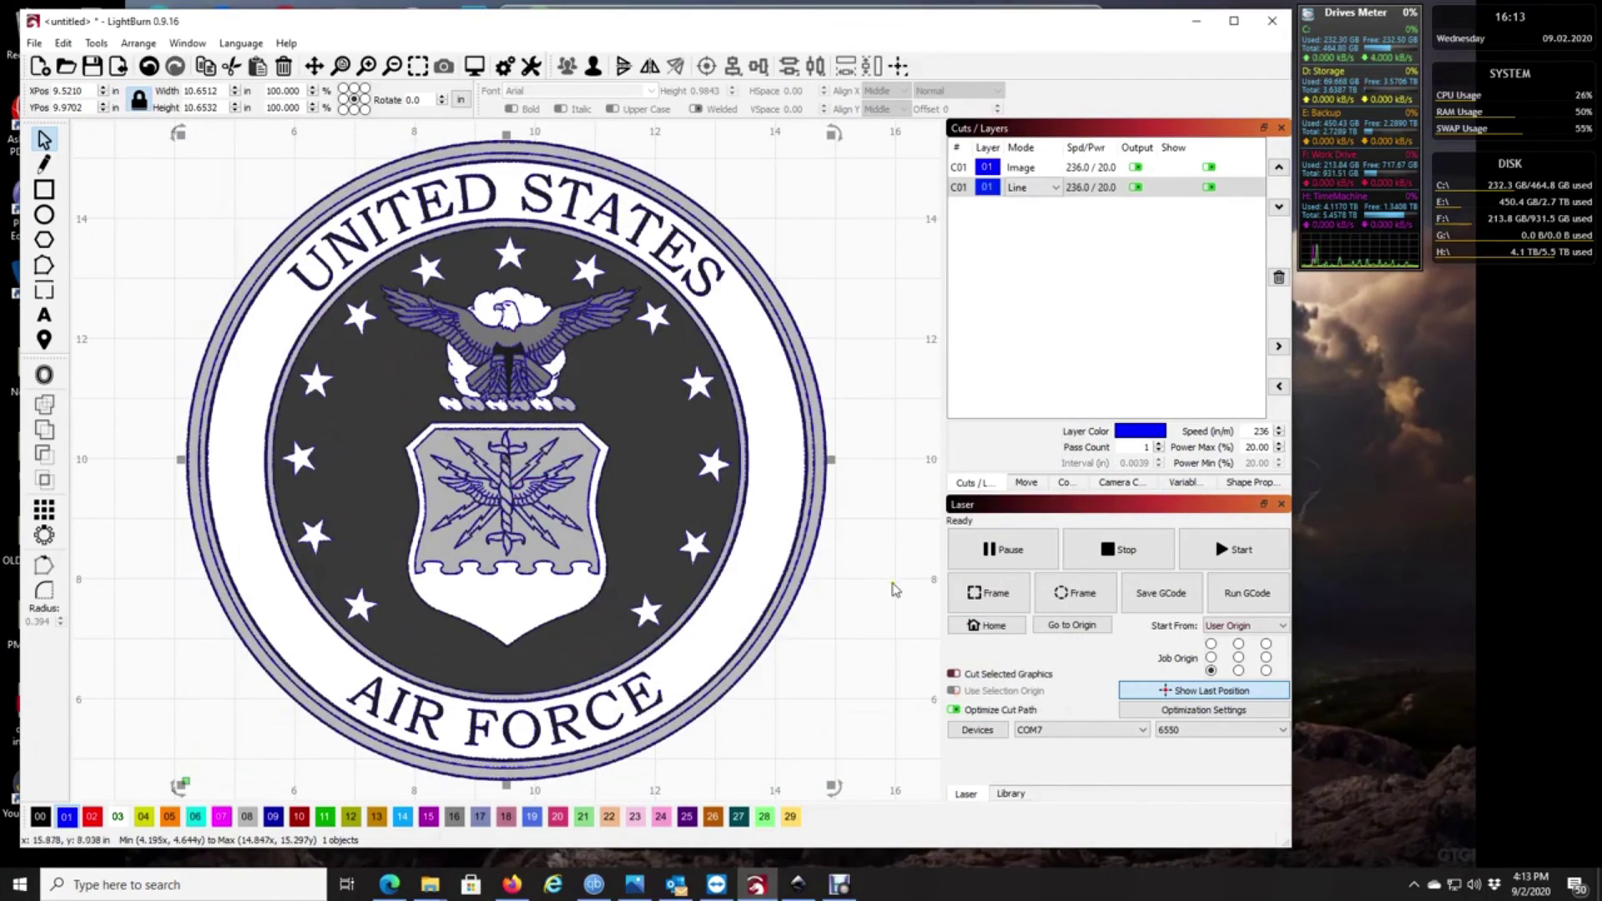
left_click(1210, 167)
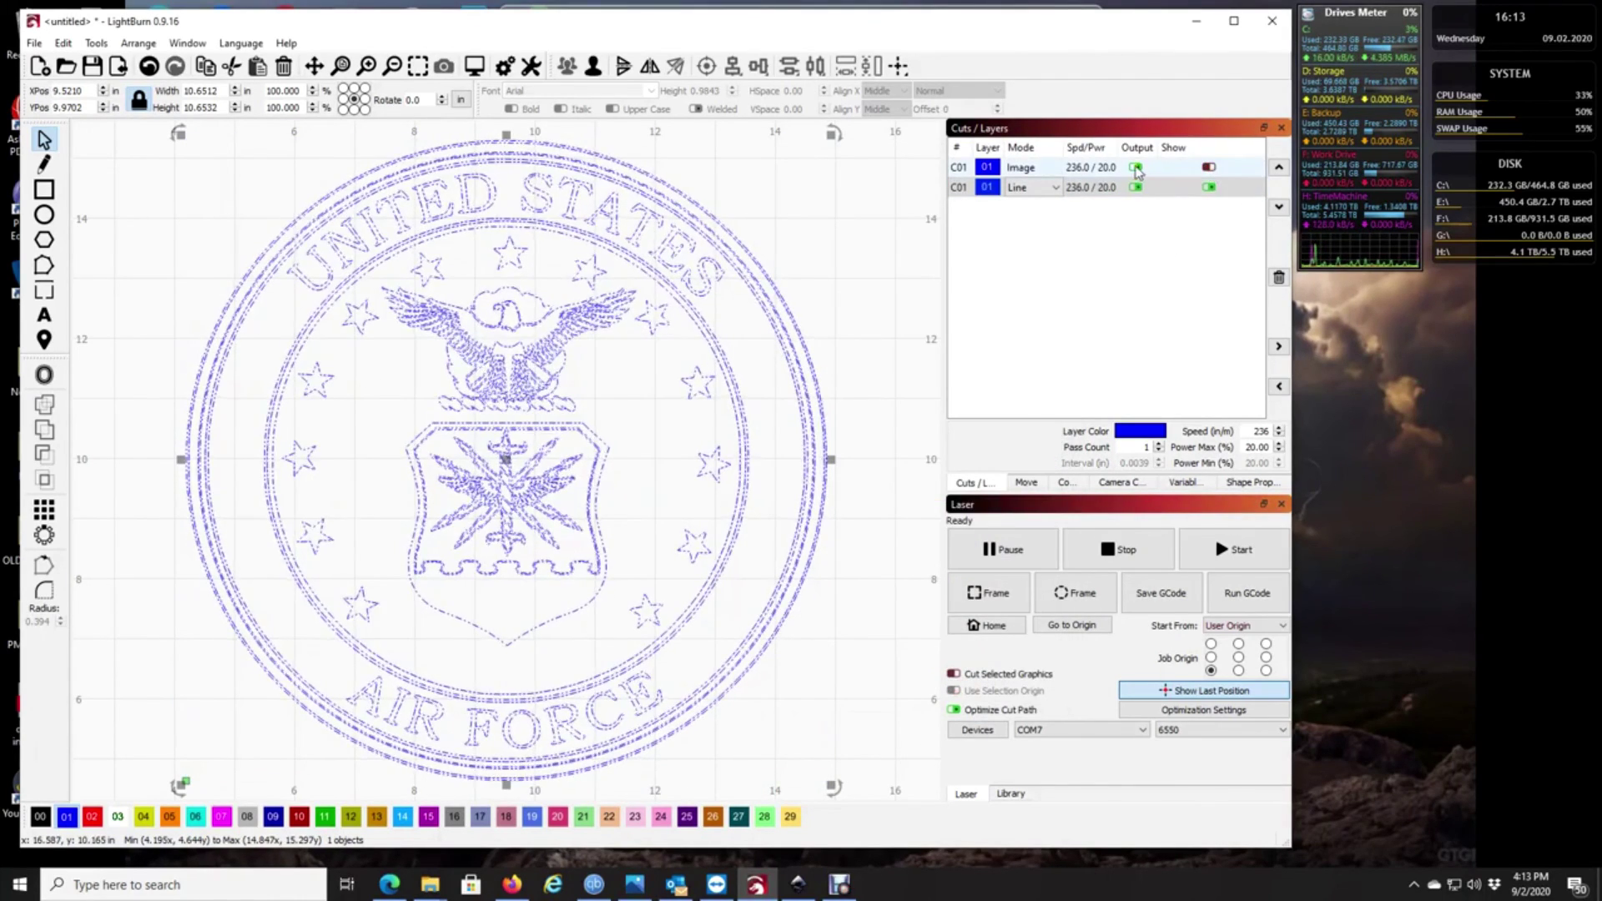
left_click(792, 227)
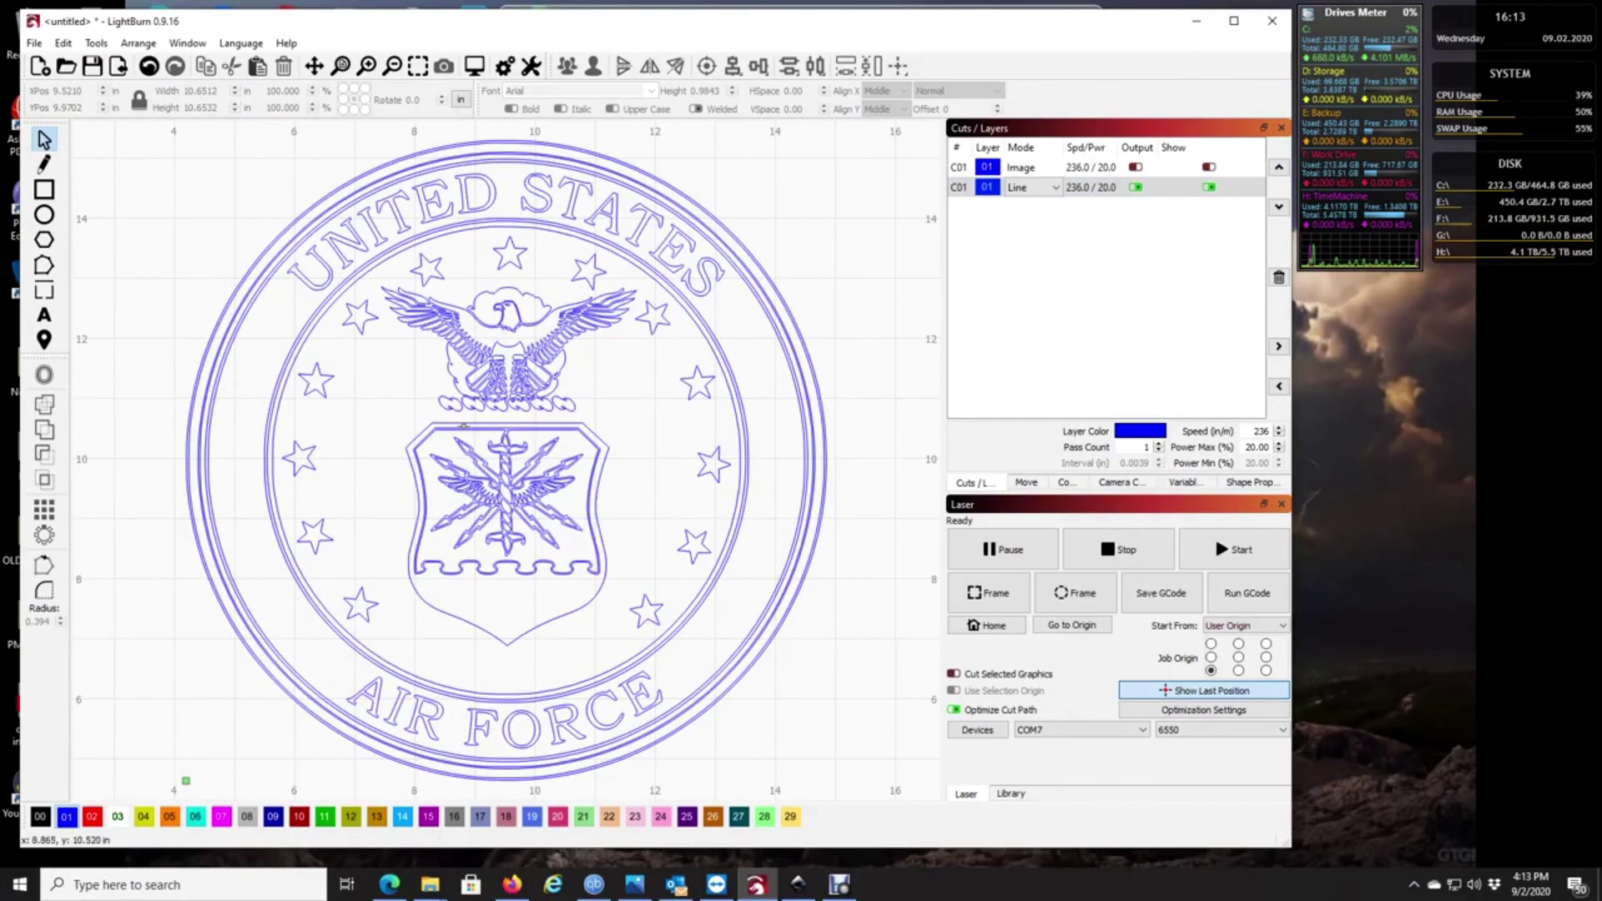
left_click(1032, 187)
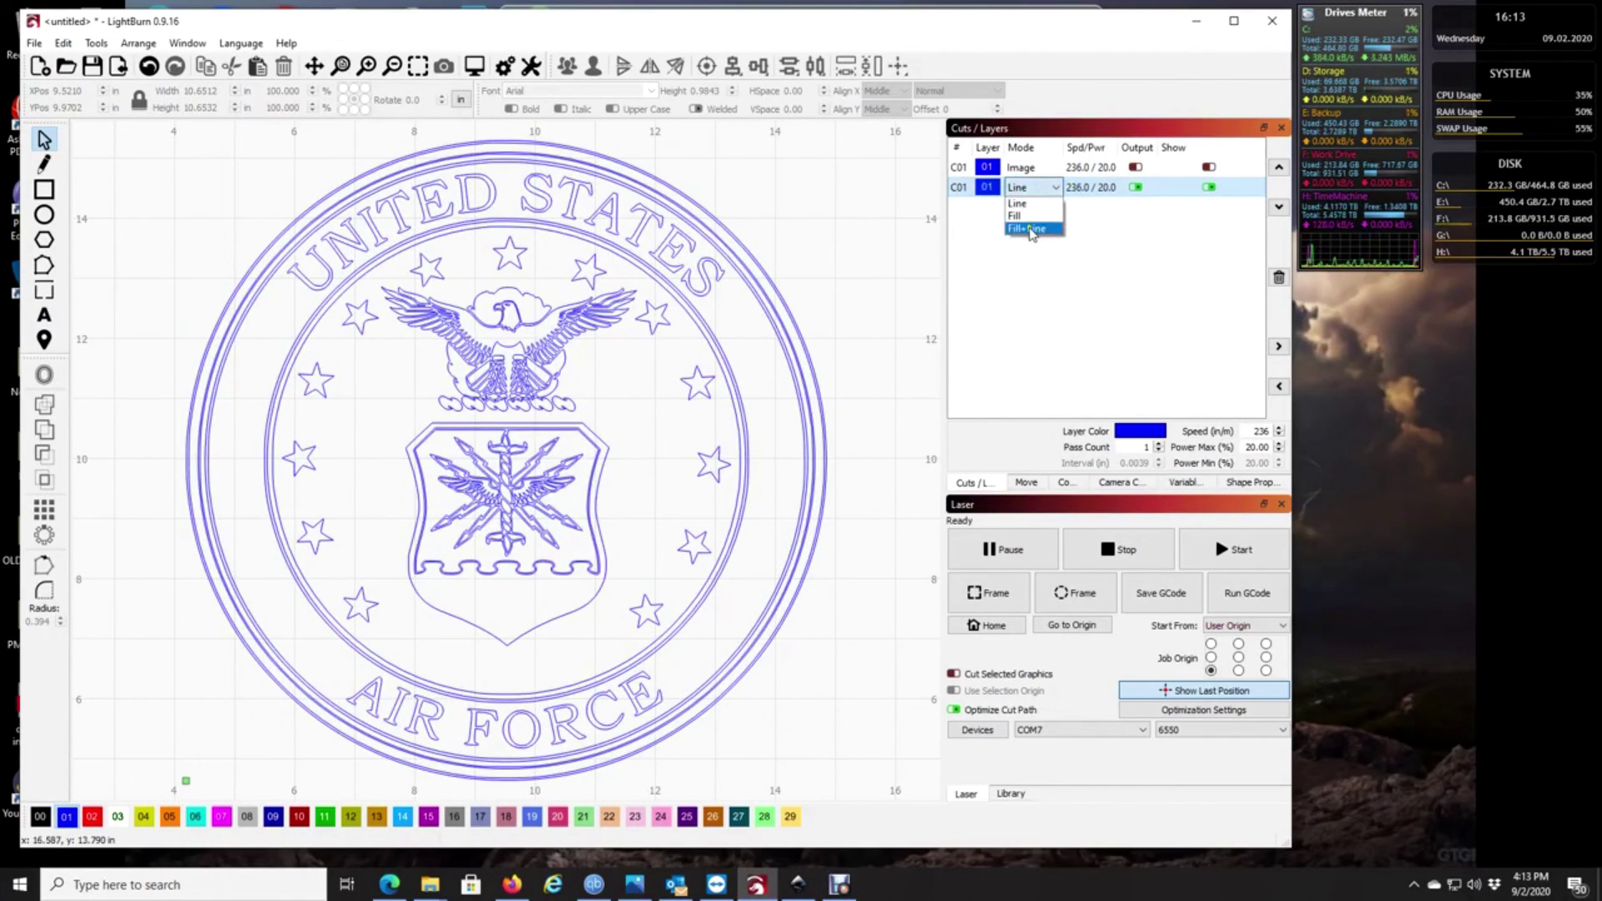
left_click(1029, 227)
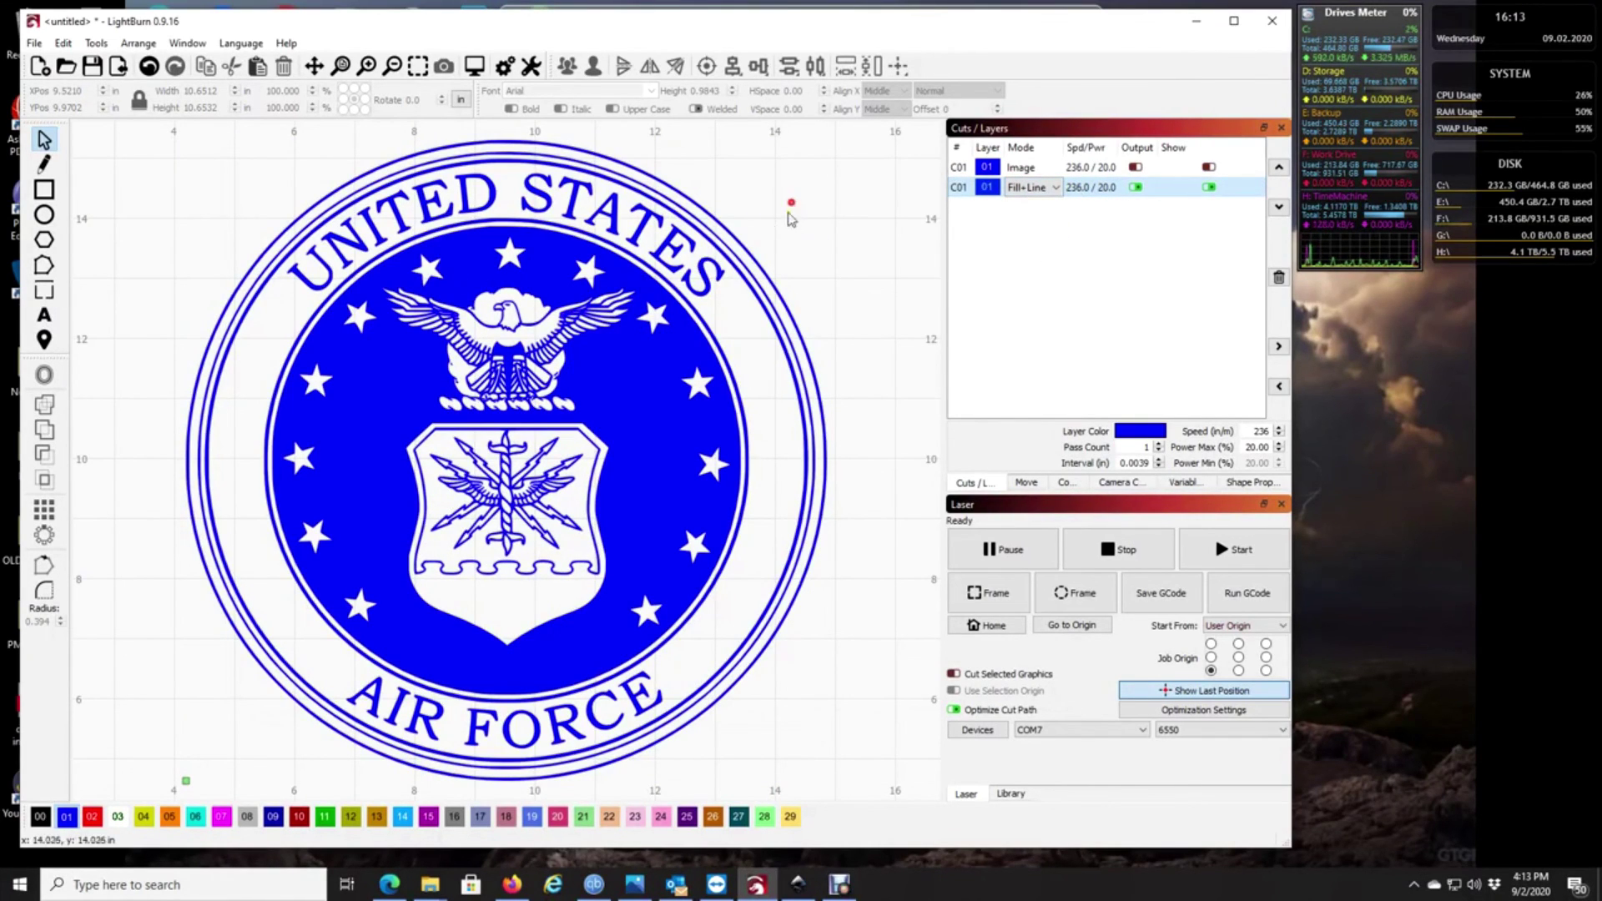